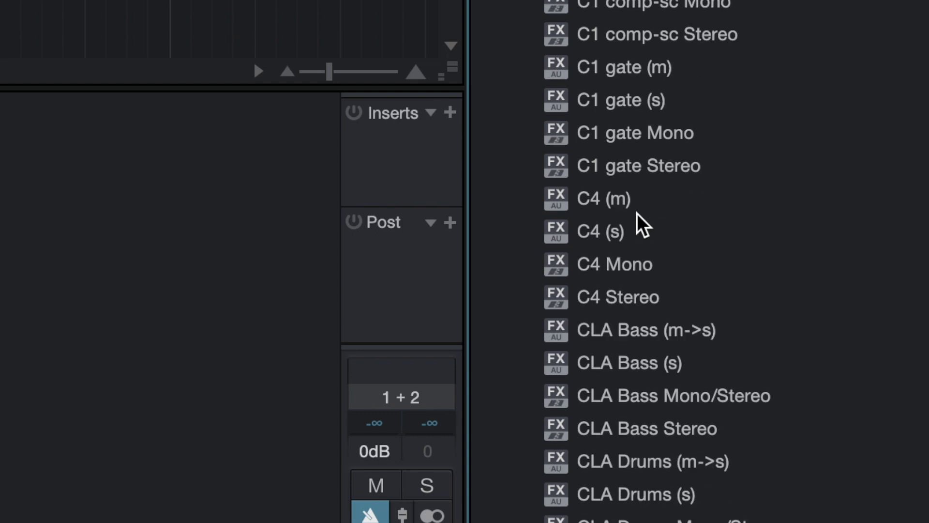
scroll(637, 214, down, 20)
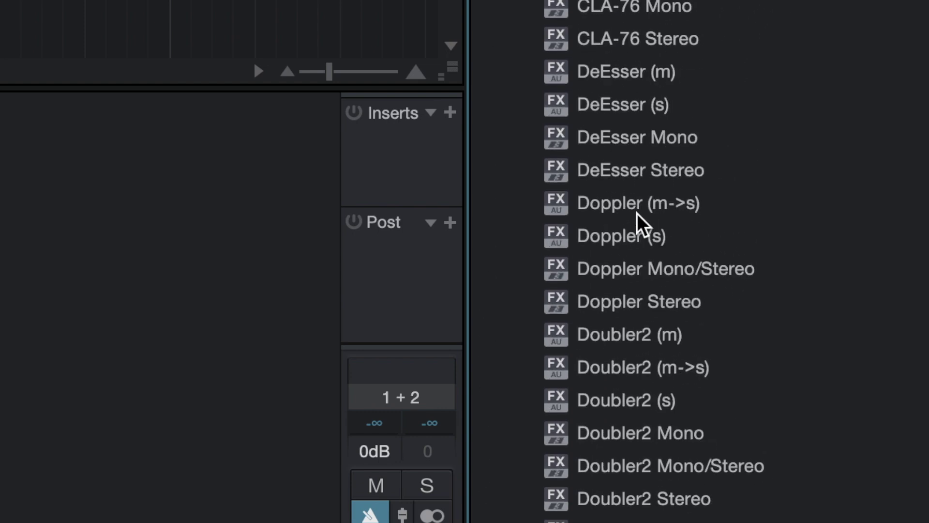
scroll(637, 213, down, 20)
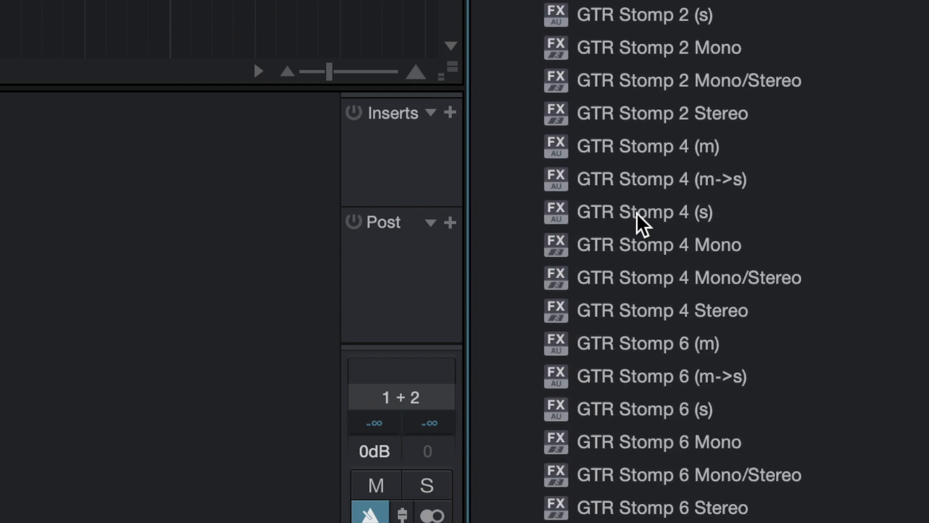
scroll(637, 224, down, 20)
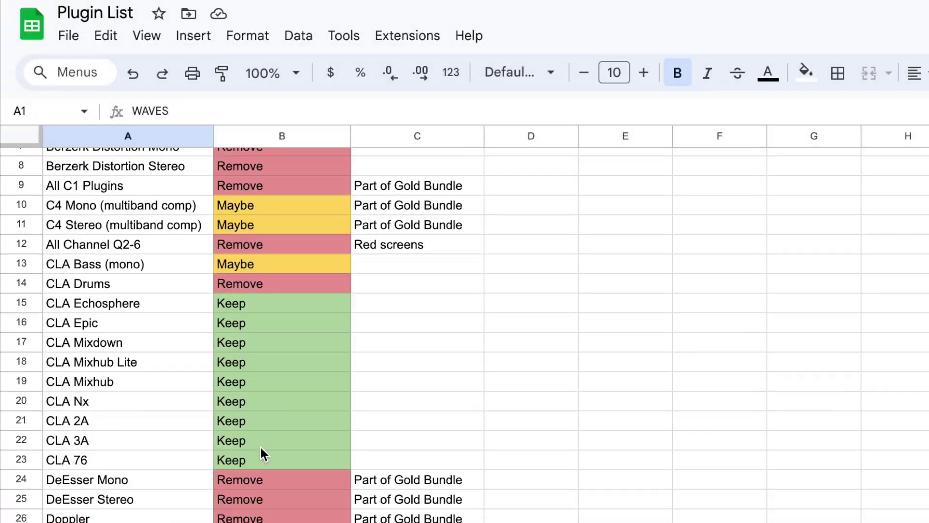
- Scroll through the Keep/Remove/Maybe column of the Plugin List sheet
scroll(260, 447, down, 10)
scroll(261, 447, down, 3)
scroll(261, 447, up, 3)
scroll(260, 447, down, 12)
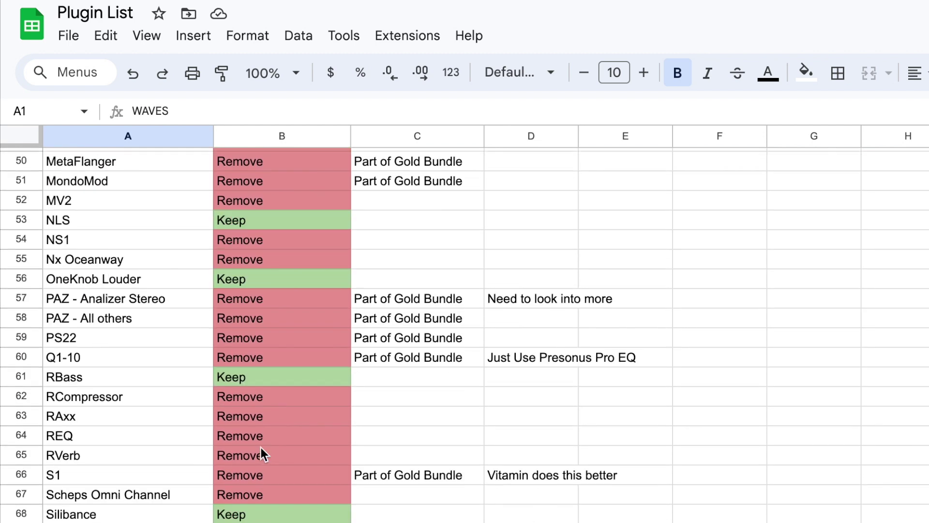
scroll(260, 447, down, 5)
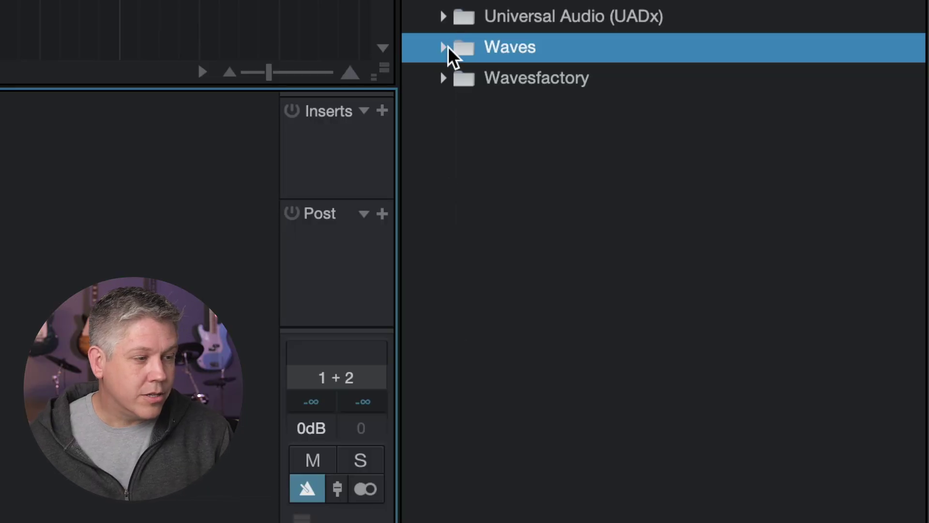
- Expand the Waves folder and scroll through its CLA-2A, CLA-3A and CLA-76 variants
click(444, 47)
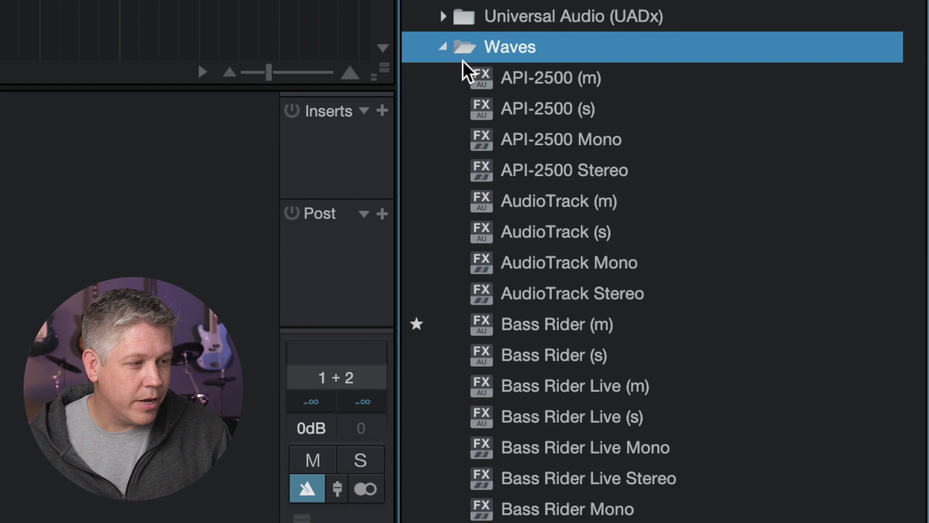
scroll(557, 205, down, 20)
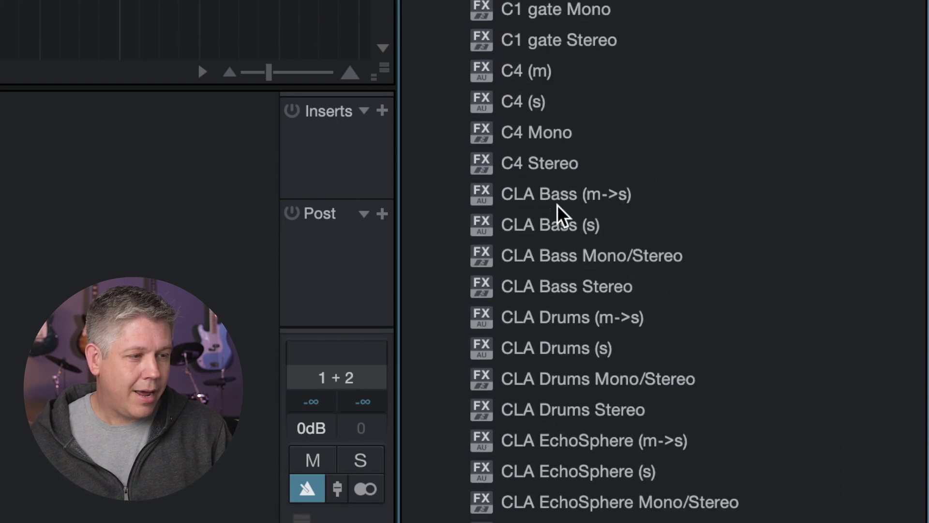
scroll(557, 205, down, 20)
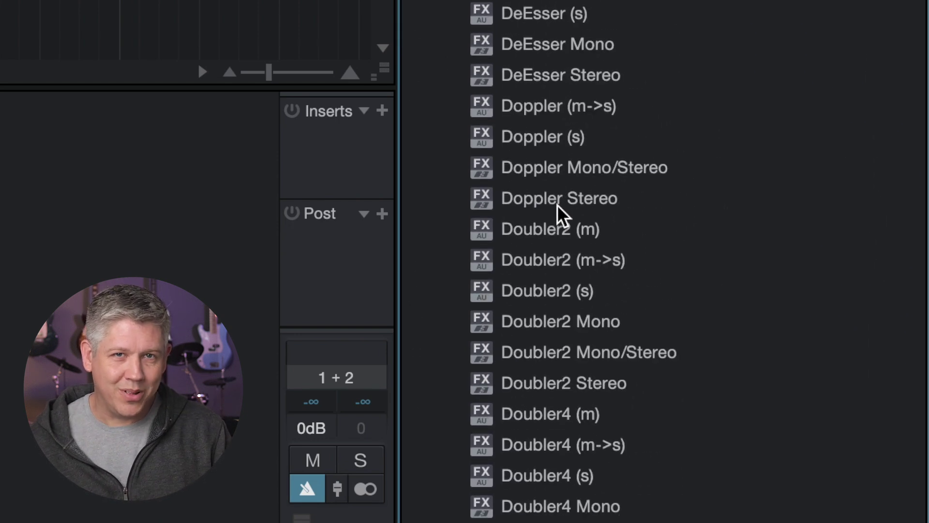
scroll(557, 205, down, 20)
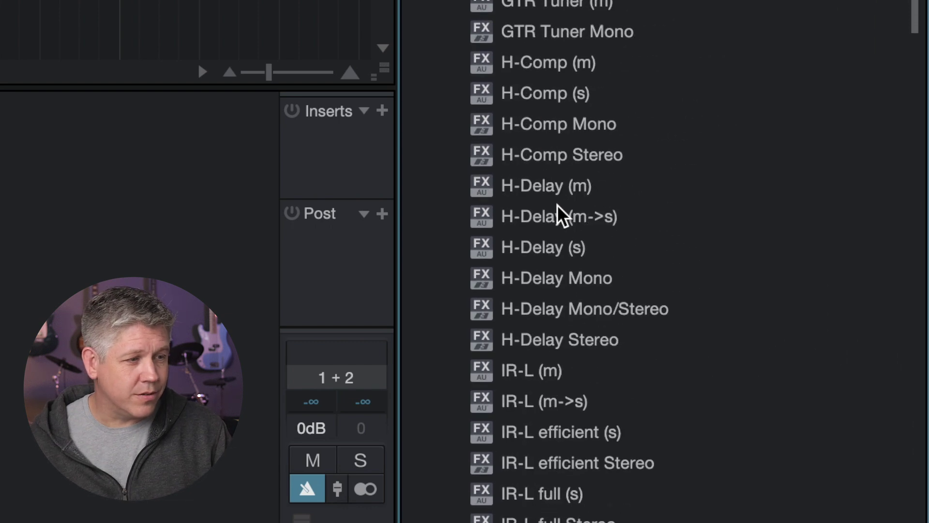
scroll(557, 205, down, 20)
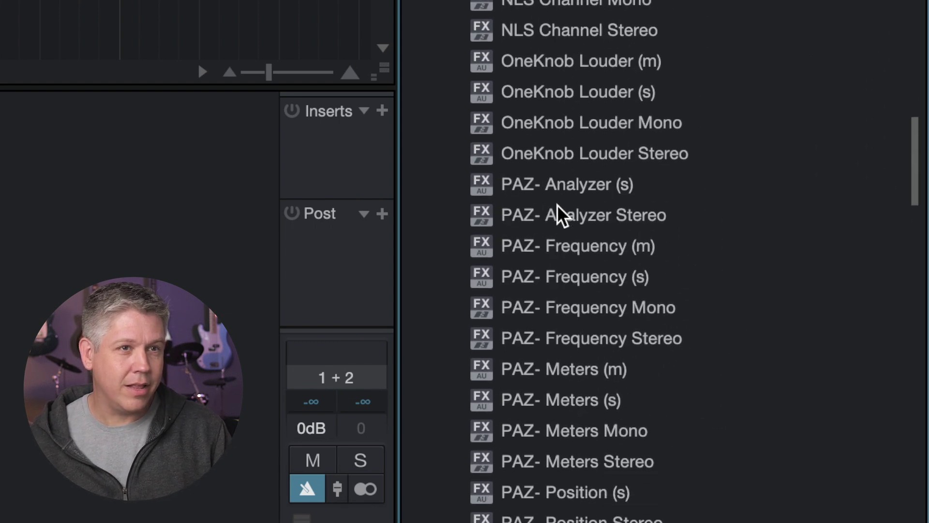
scroll(556, 204, up, 20)
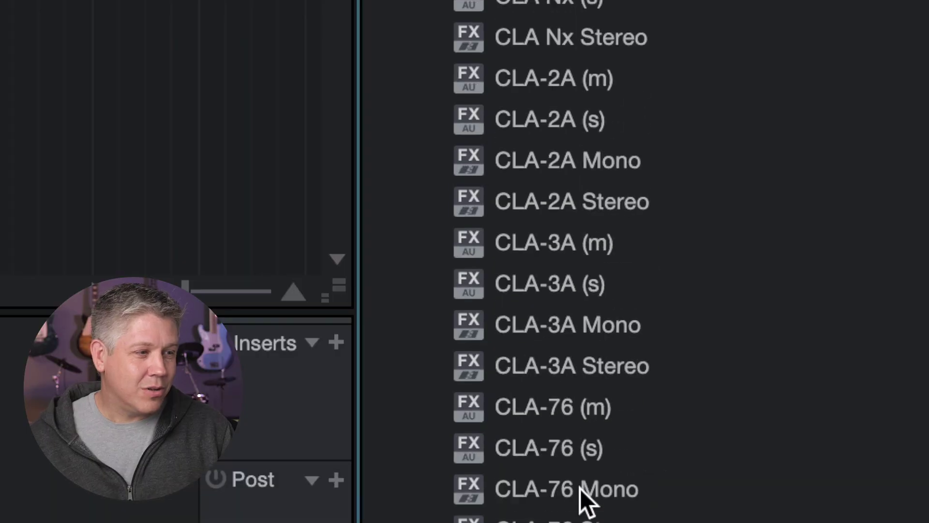
scroll(580, 489, up, 15)
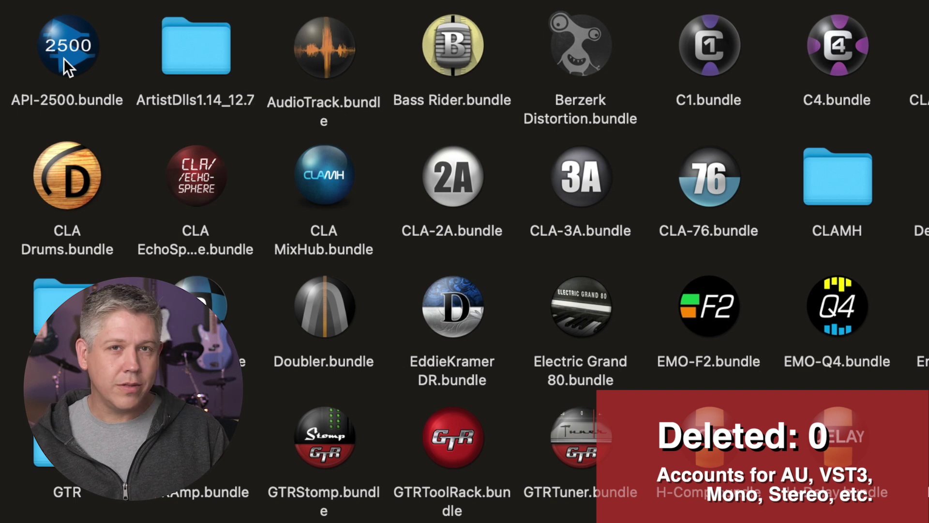
- Trash the AudioTrack, Berzerk Distortion and C1 bundles
click(324, 48)
drag(323, 48, 927, 87)
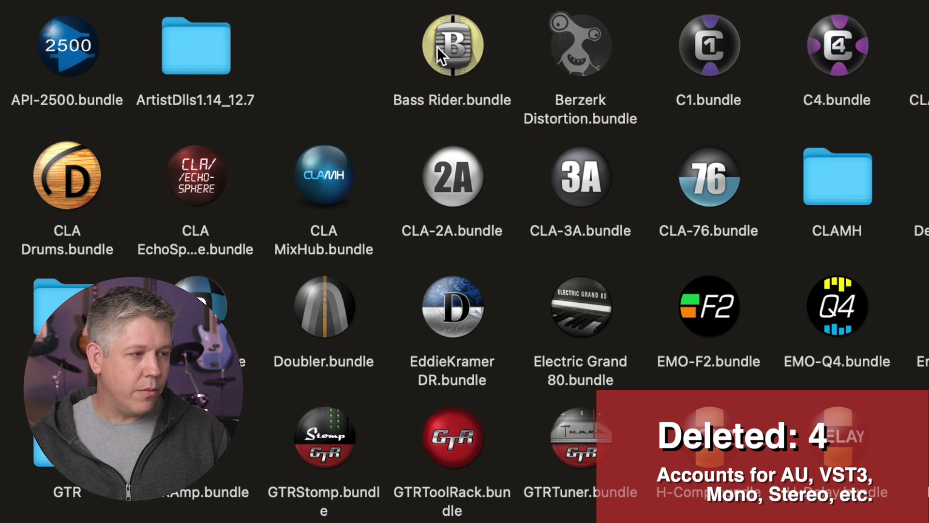
click(565, 51)
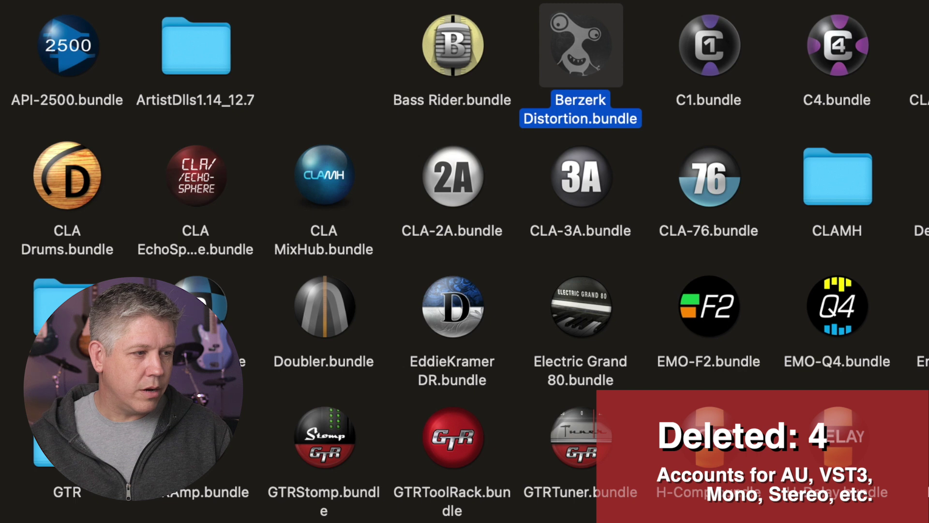
key(super+BackSpace)
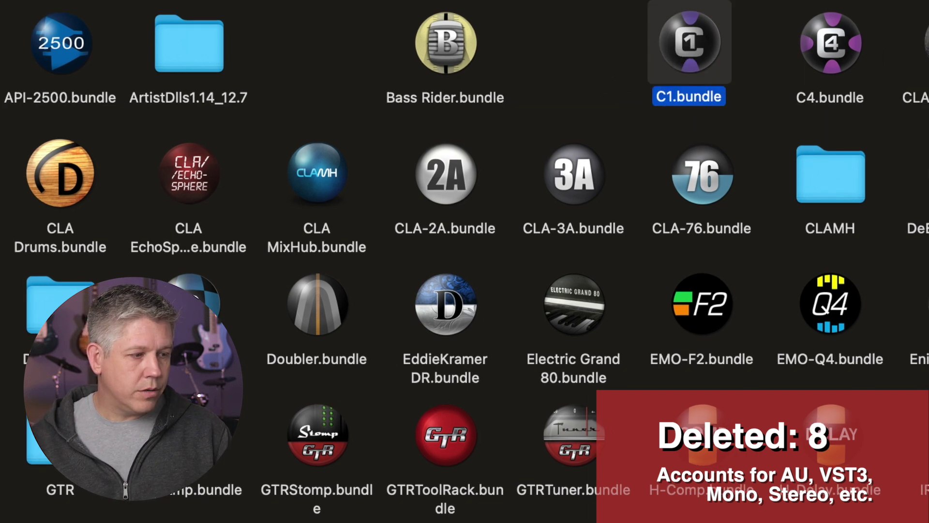
key(super+BackSpace)
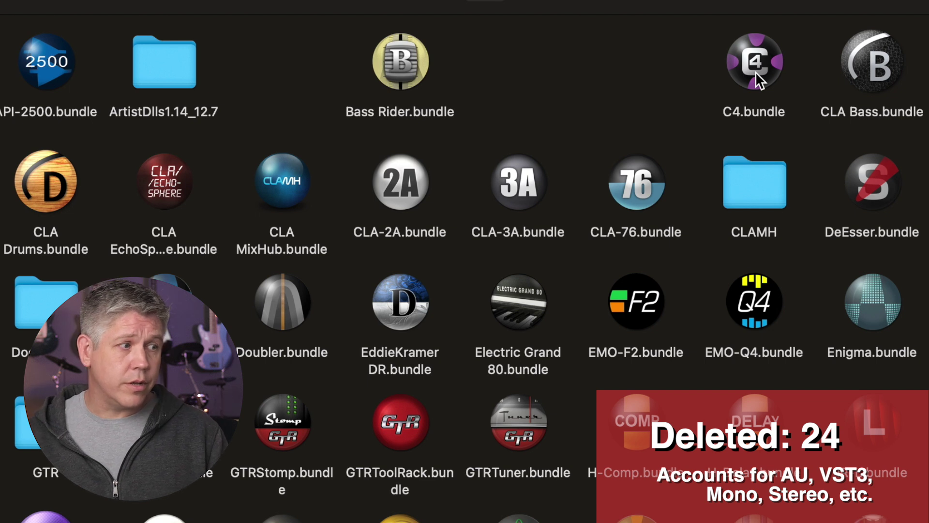
- Trash the CLA Bass, CLA Drums, CLA EchoSphere and DeEsser bundles
click(864, 63)
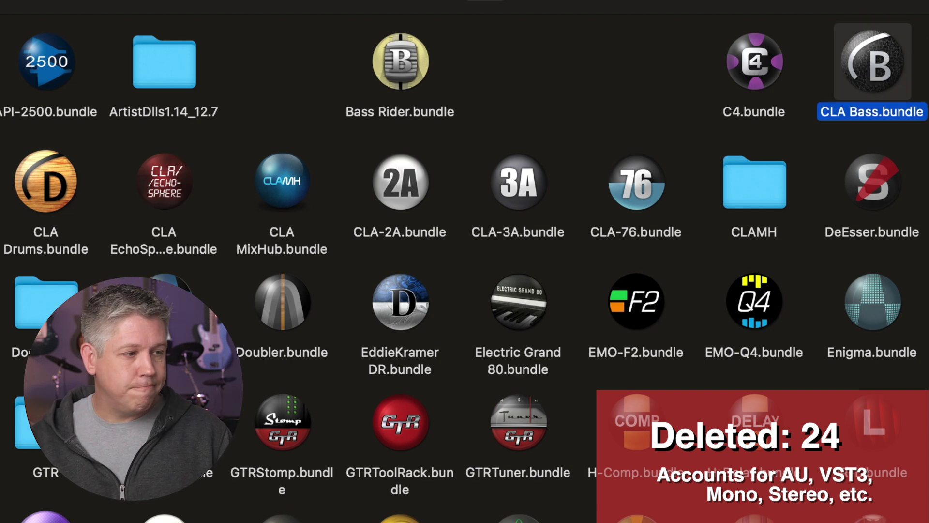
key(super+BackSpace)
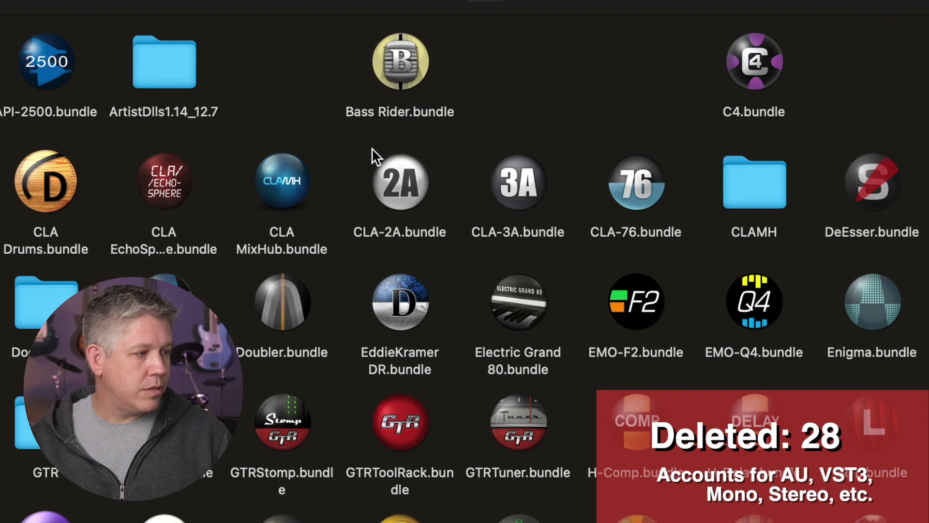
click(30, 186)
key(super+BackSpace)
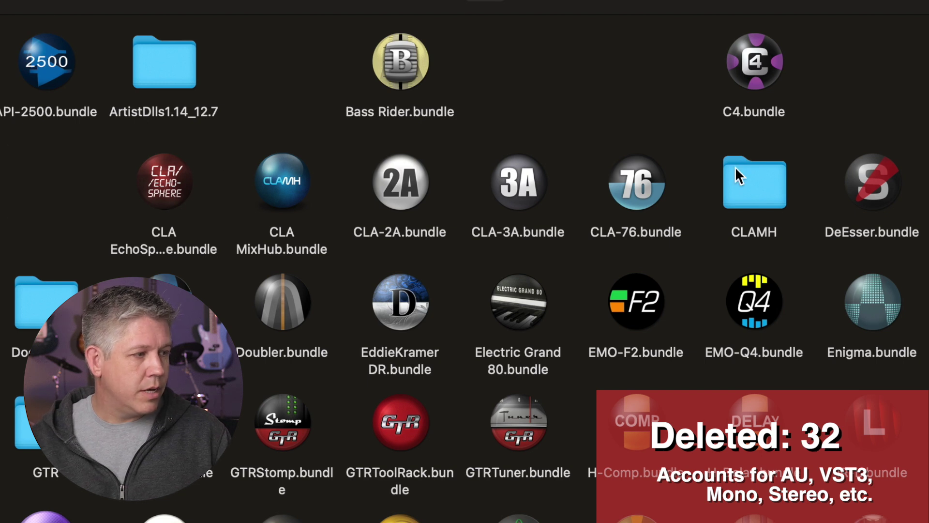
click(165, 189)
key(super+BackSpace)
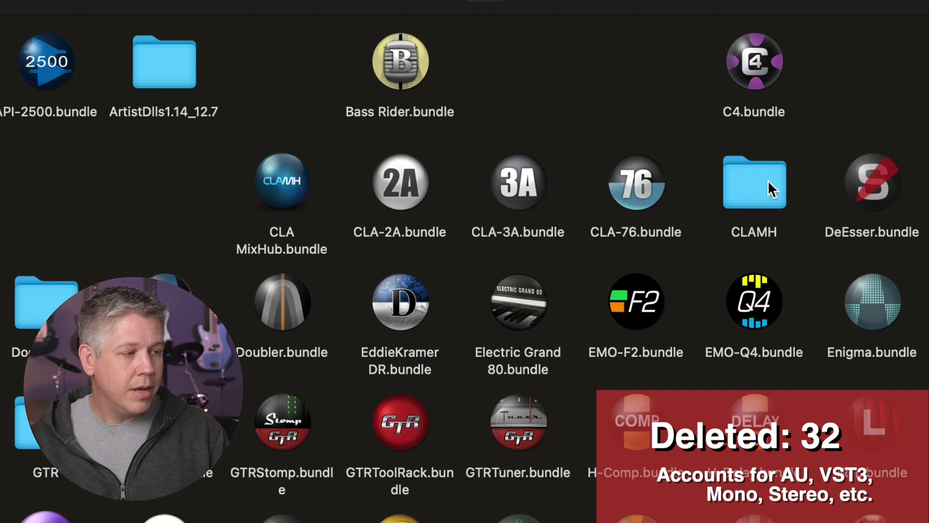
click(874, 181)
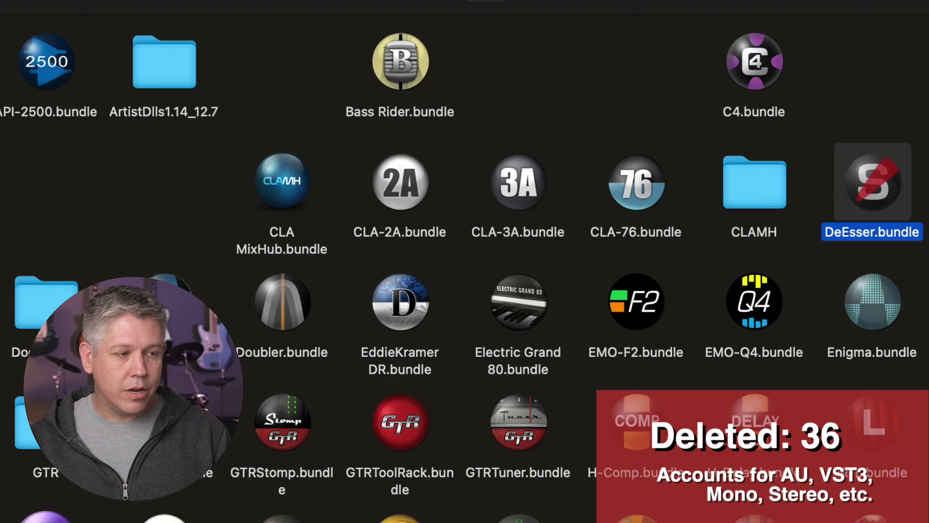
key(super+BackSpace)
- Trash the Doppler, Doubler, EddieKramer DR and Electric Grand 80 bundles
scroll(918, 162, down, 5)
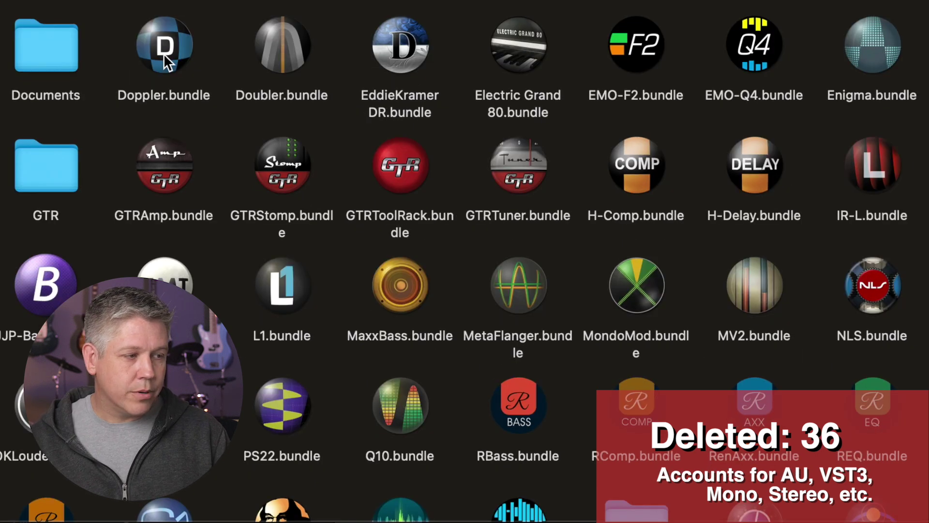
click(163, 53)
key(super+BackSpace)
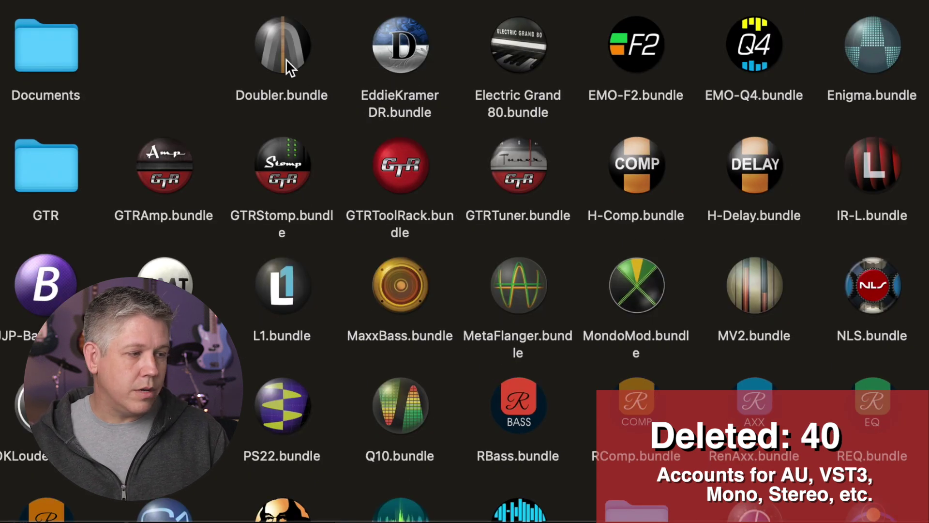
click(313, 62)
key(super+BackSpace)
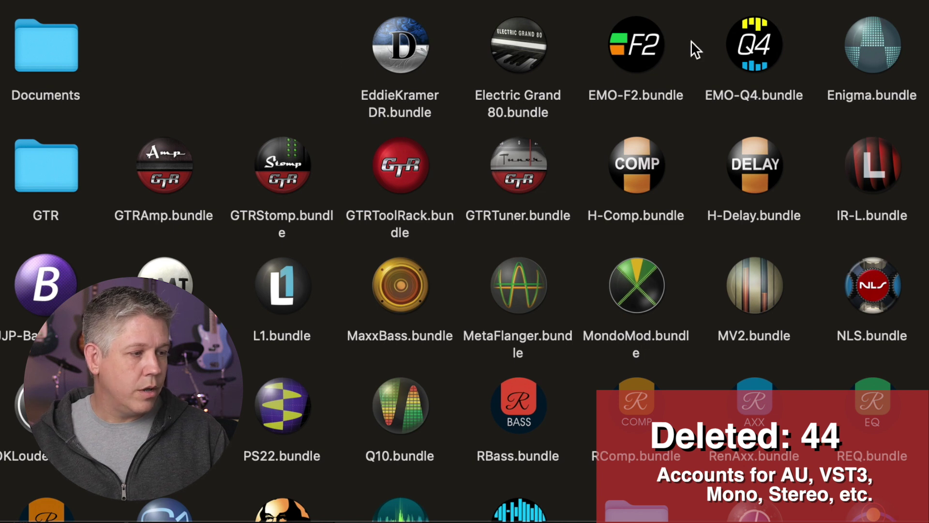
click(397, 49)
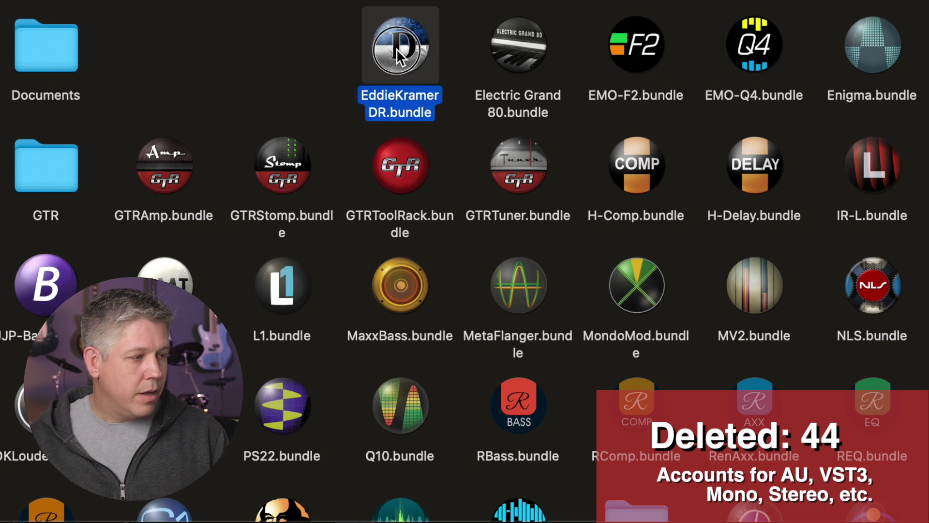
drag(397, 49, 480, 51)
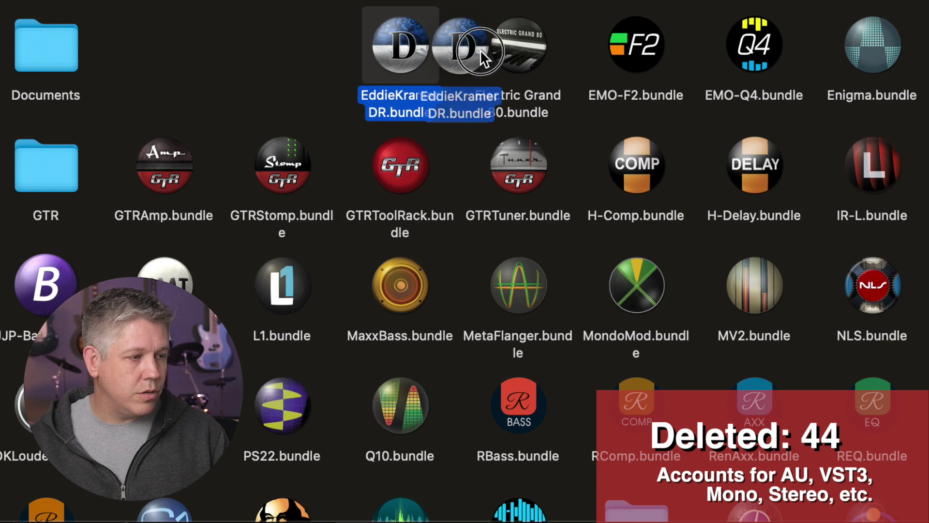
key(super+BackSpace)
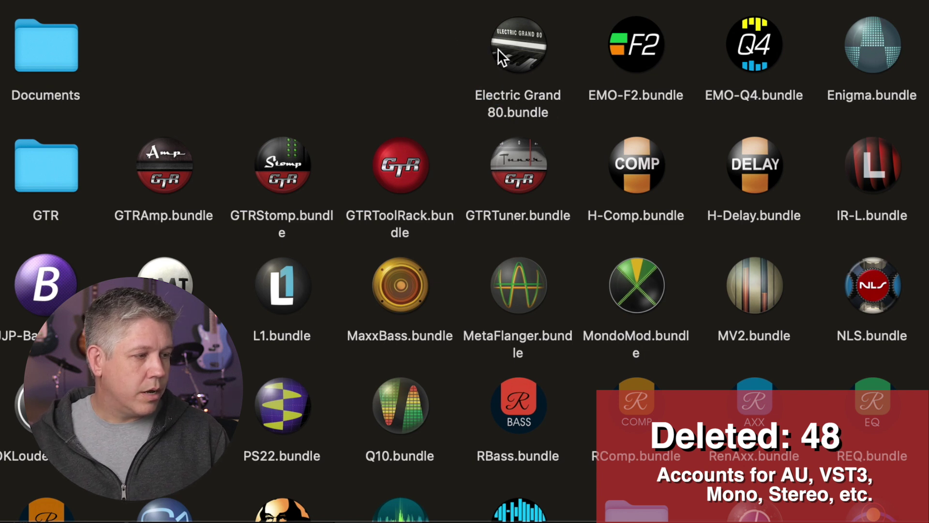
drag(502, 48, 818, 48)
key(super+BackSpace)
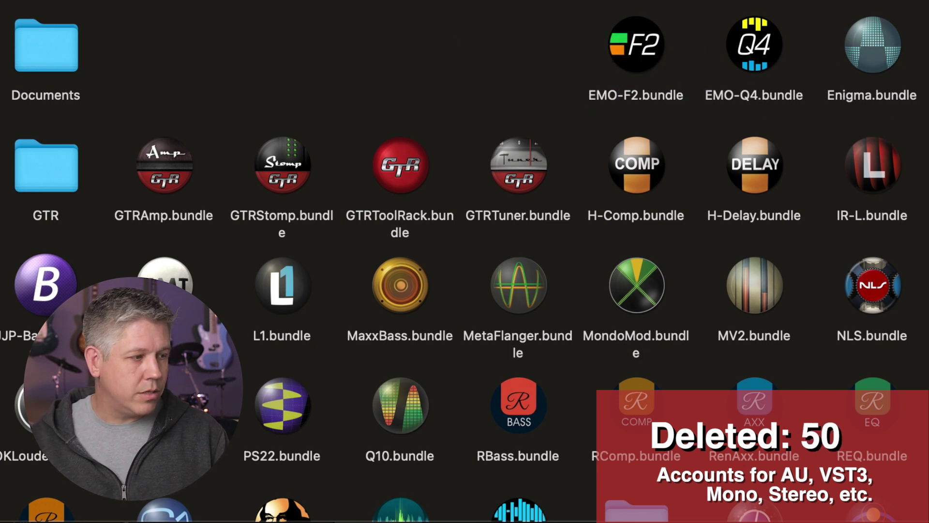
- Trash the EMO-F2, EMO-Q4 and Enigma bundles
click(637, 48)
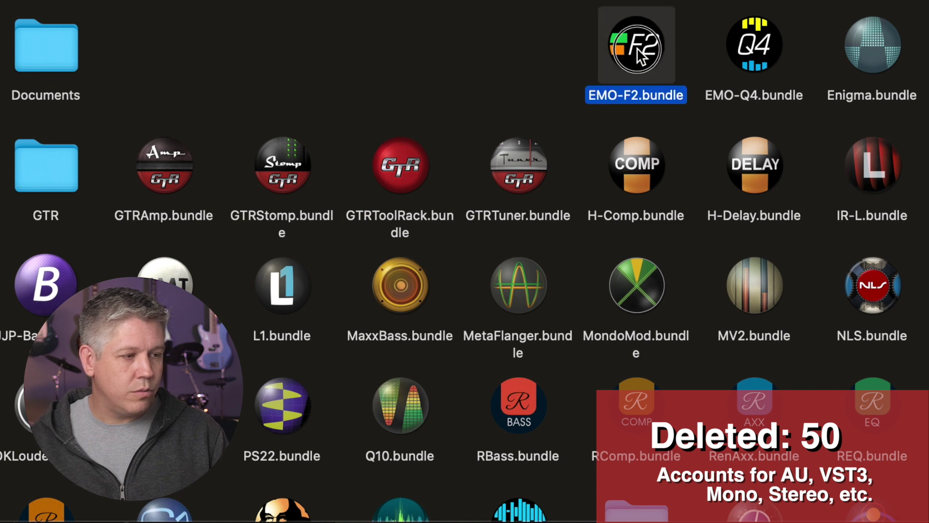
key(super+BackSpace)
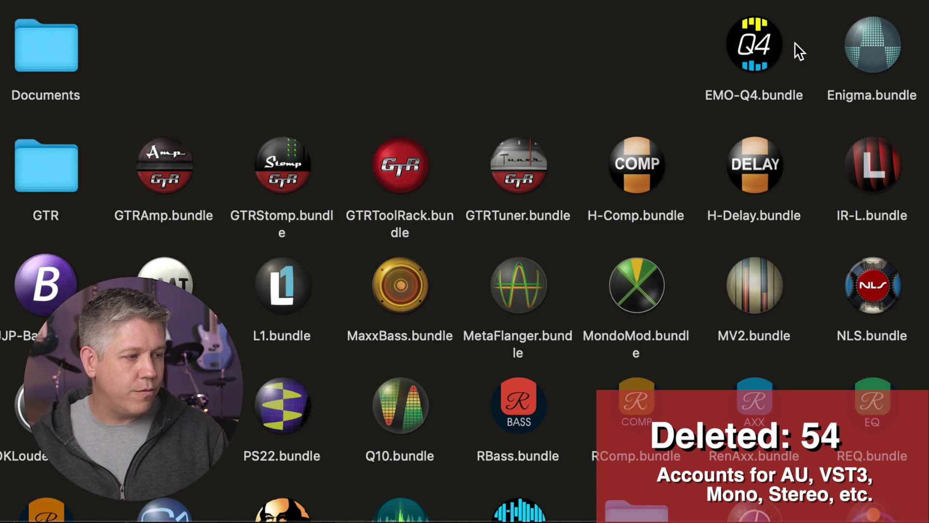
click(755, 61)
key(super+BackSpace)
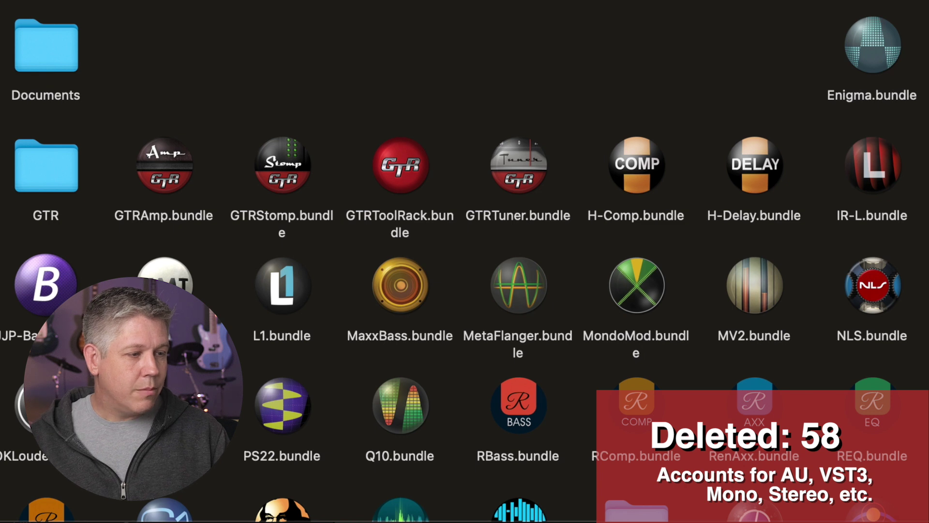
click(893, 54)
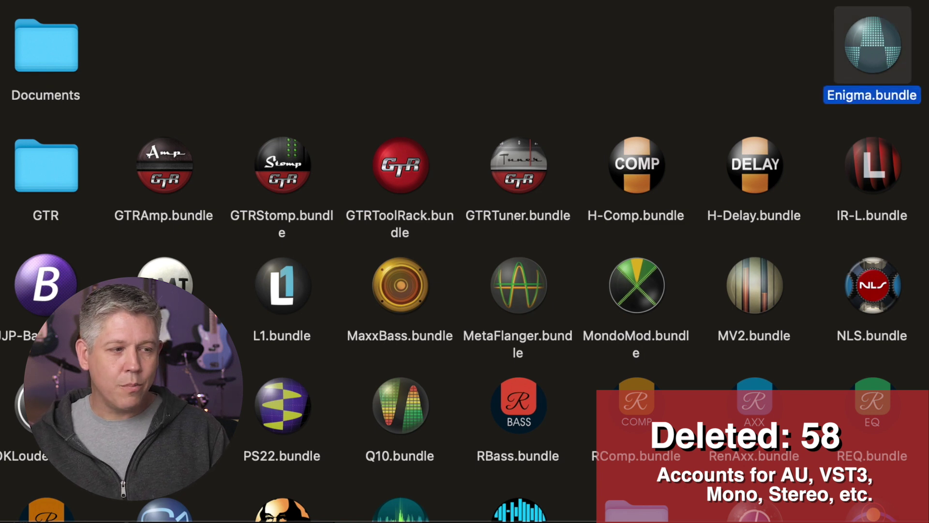
key(super+BackSpace)
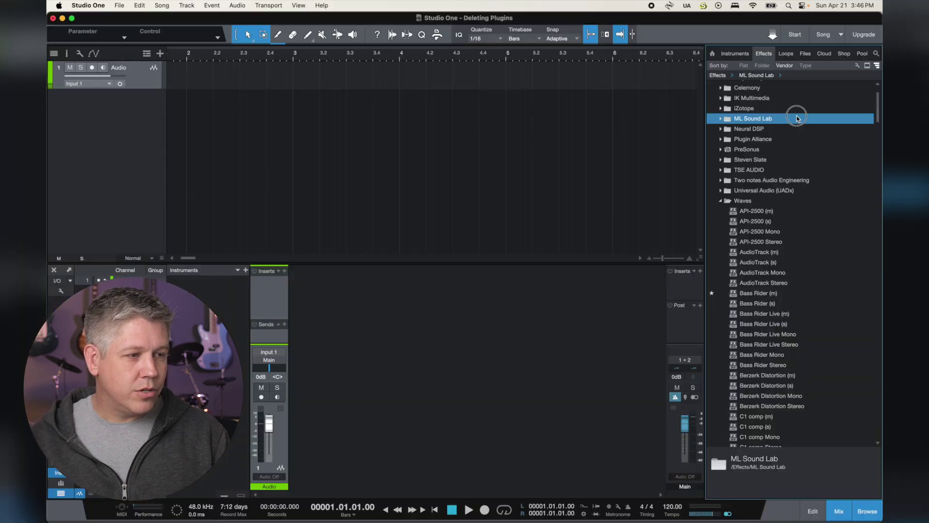
- Collapse the ML Sound Lab folder and scroll the Waves list down to the GTR plug-ins
click(720, 118)
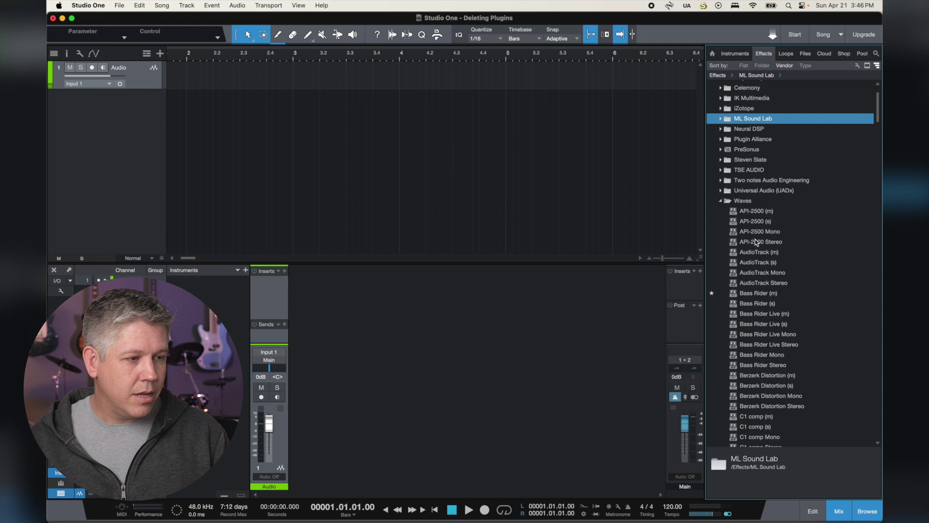
scroll(752, 271, down, 5)
scroll(751, 270, down, 15)
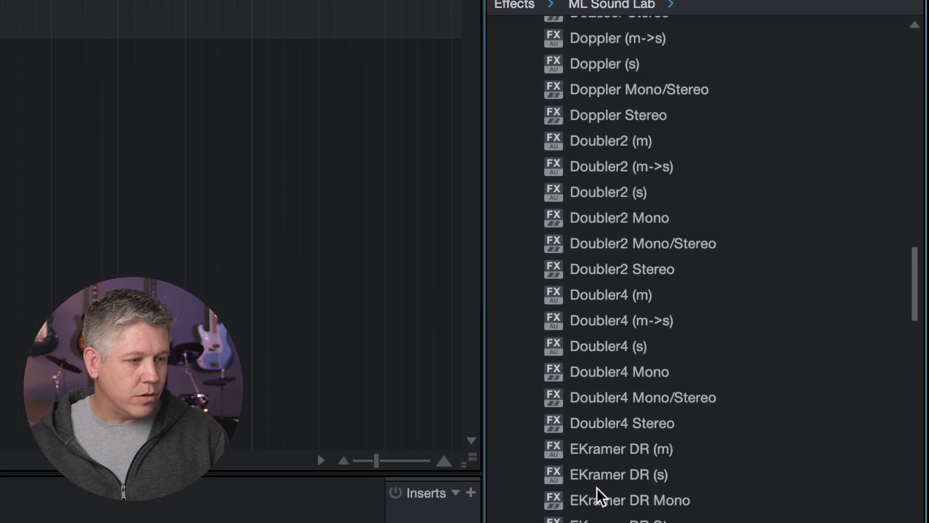
scroll(597, 487, down, 15)
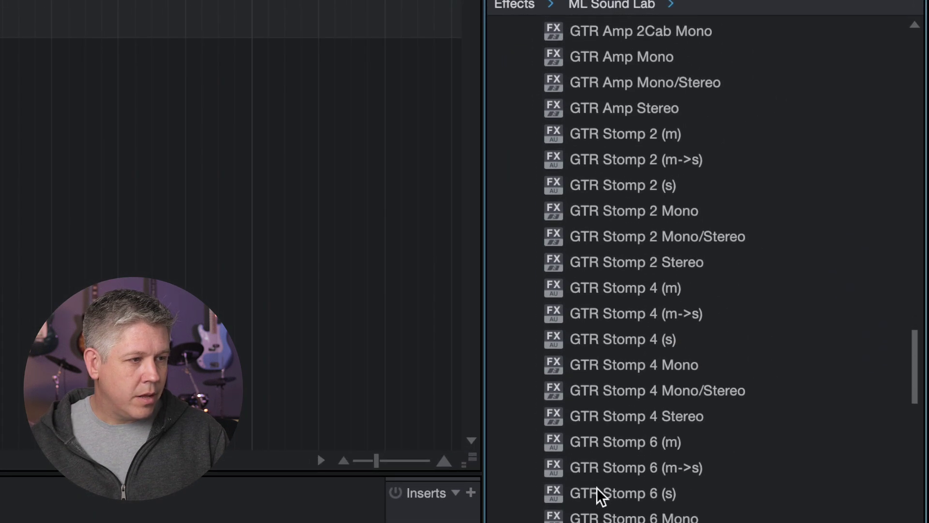
scroll(597, 487, up, 5)
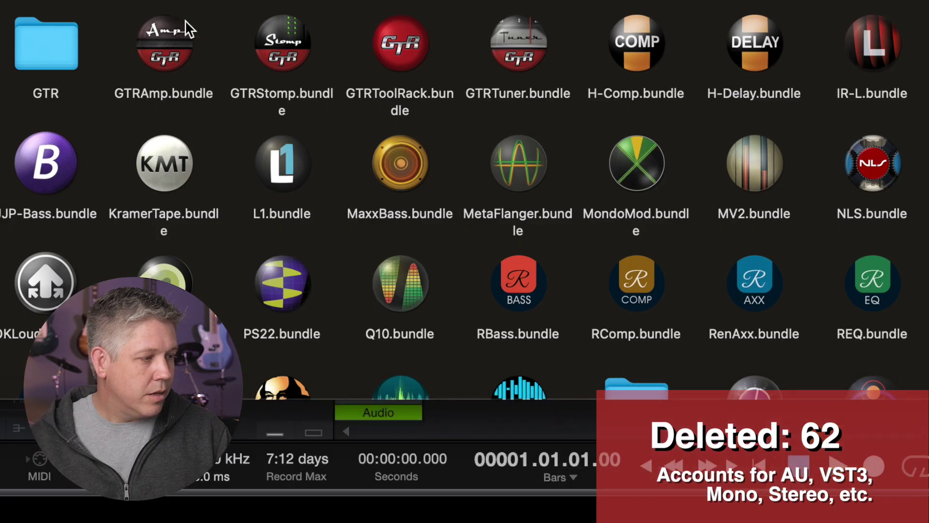
- Trash the four GTR bundles plus IR-L and JP-Bass
drag(128, 6, 547, 106)
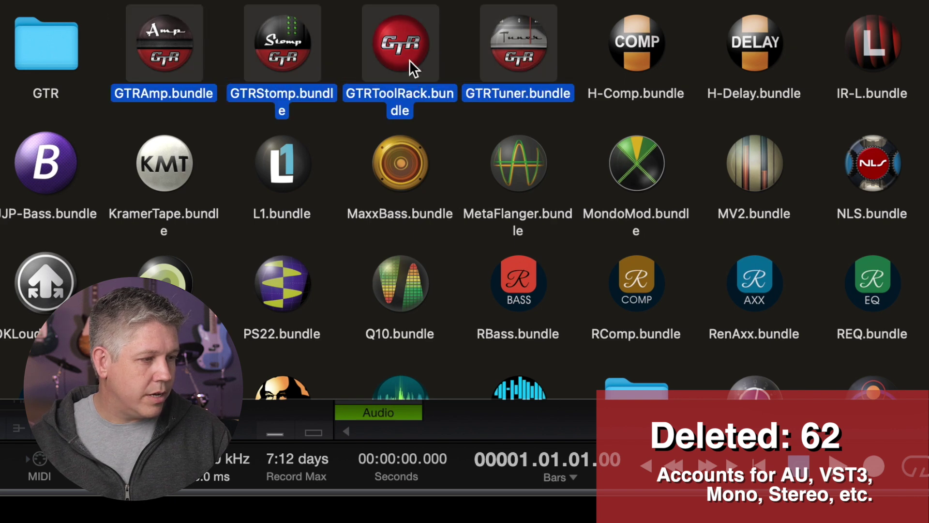
drag(415, 69, 664, 63)
key(super+BackSpace)
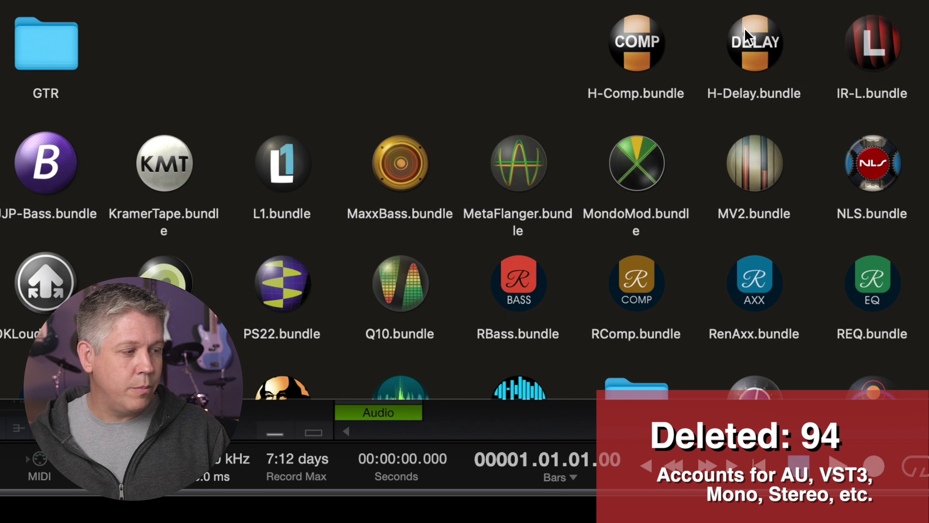
drag(869, 44, 928, 58)
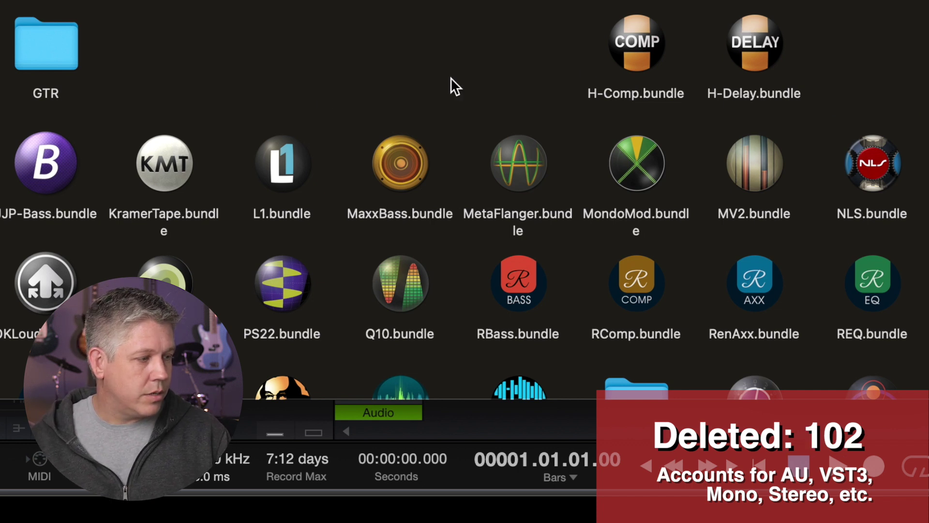
drag(33, 164, 290, 0)
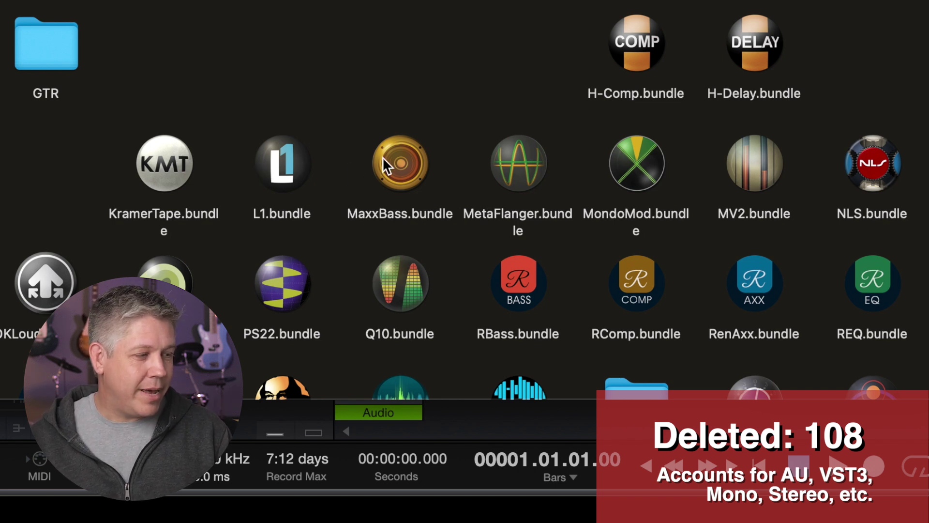
- Trash the MaxxBass, MetaFlanger, MondoMod and MV2 bundles
click(397, 166)
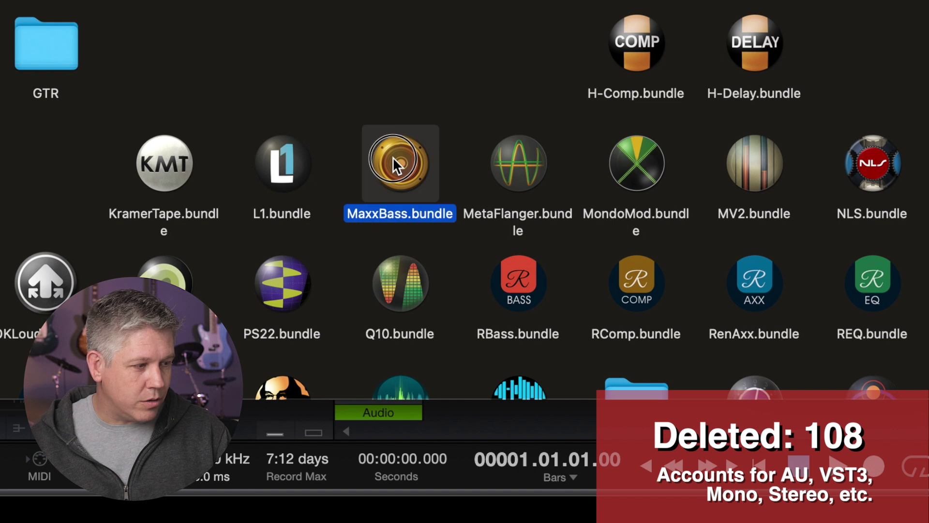
drag(394, 162, 818, 201)
key(super+BackSpace)
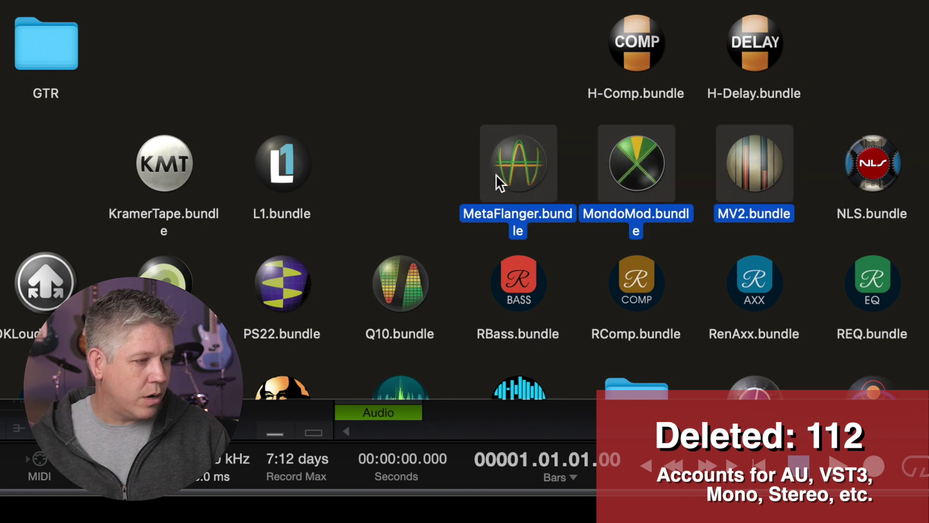
drag(498, 183, 847, 72)
key(super+BackSpace)
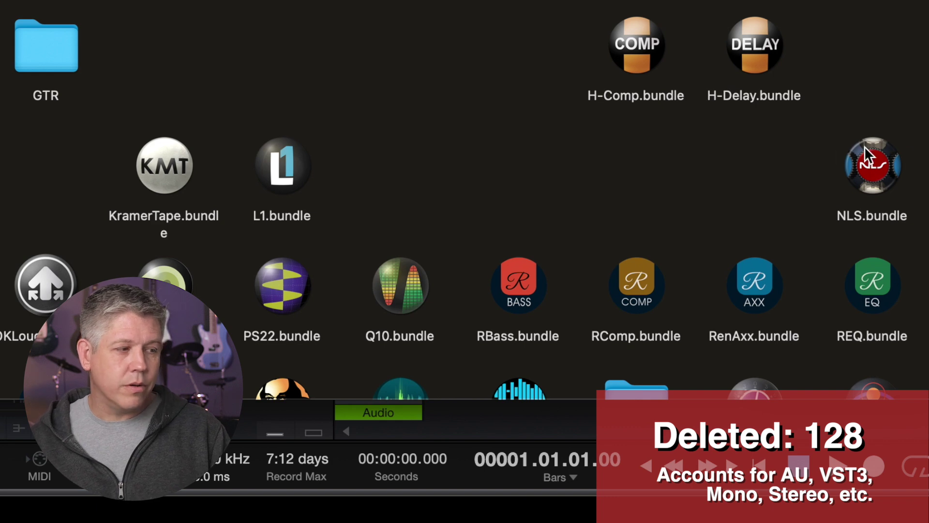
- Trash the PAZ, PS22 and Q10 bundles
scroll(786, 187, down, 5)
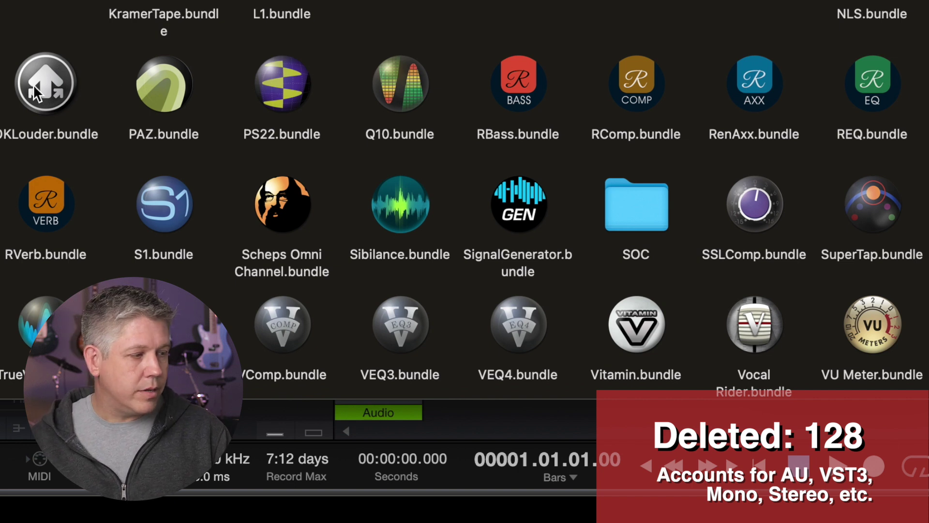
click(163, 79)
key(super+BackSpace)
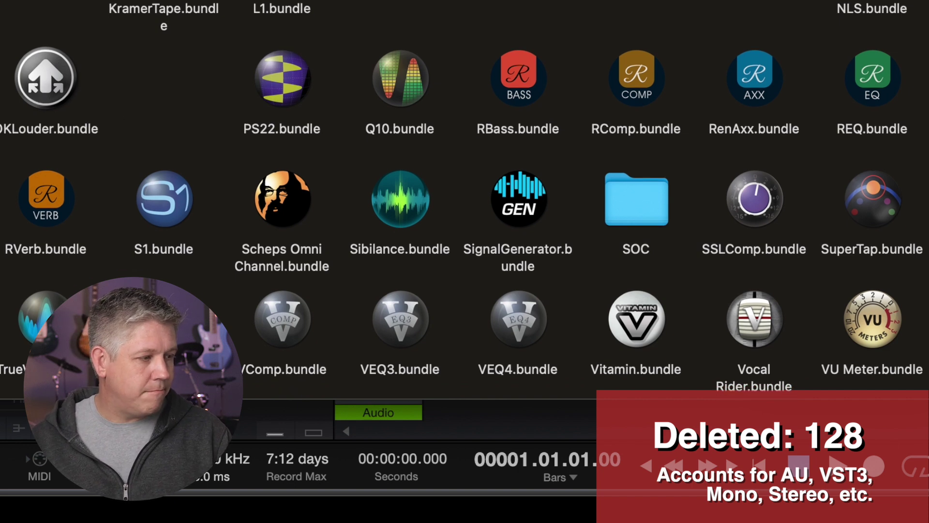
click(282, 80)
drag(282, 80, 411, 115)
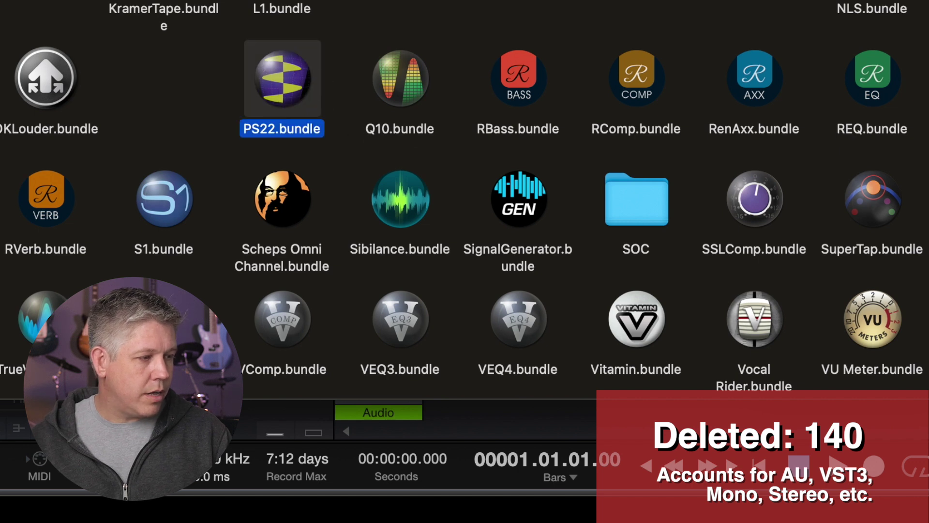
key(super+BackSpace)
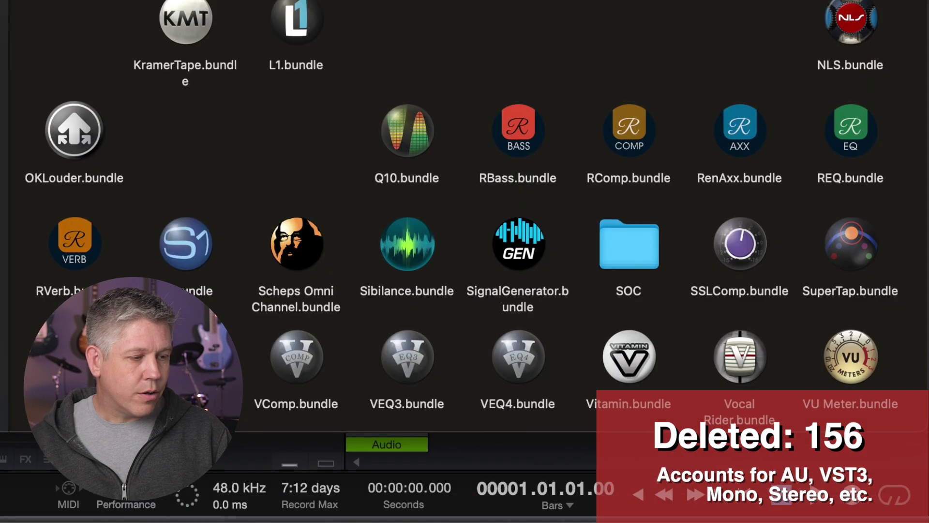
click(431, 130)
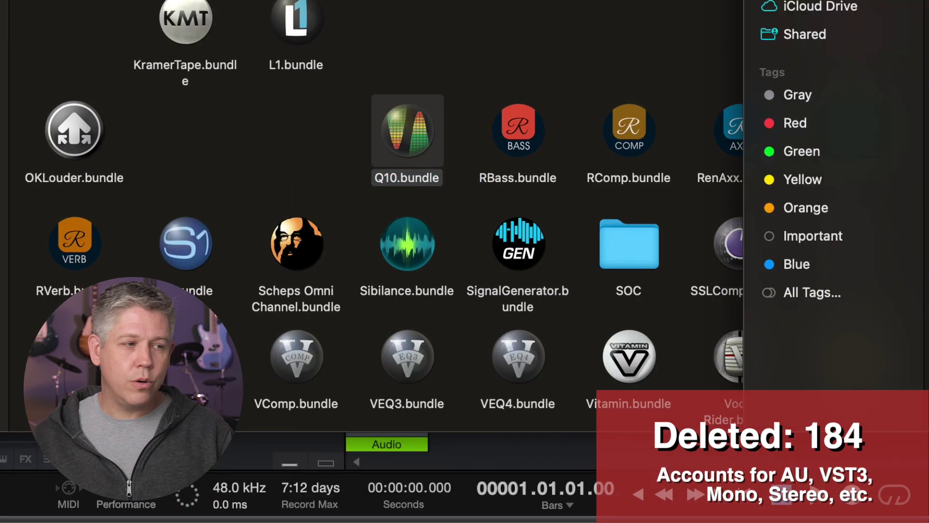
key(super+BackSpace)
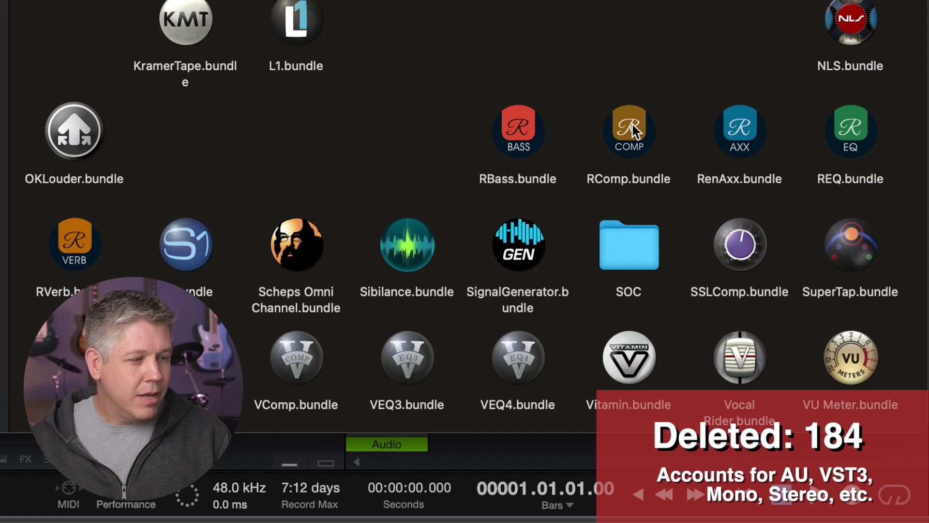
- Trash the RComp, RenAxx and REQ bundles, then select RVerb
click(631, 123)
key(super+BackSpace)
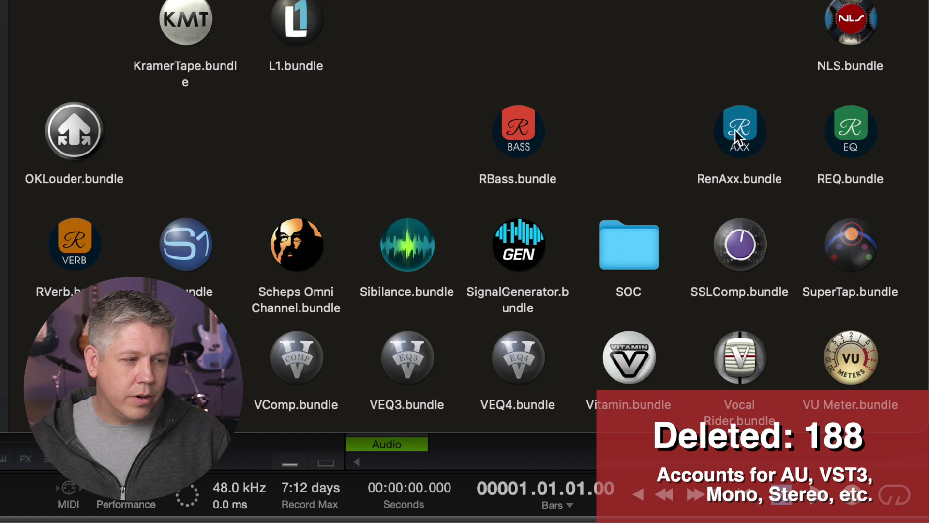
click(737, 137)
key(super+BackSpace)
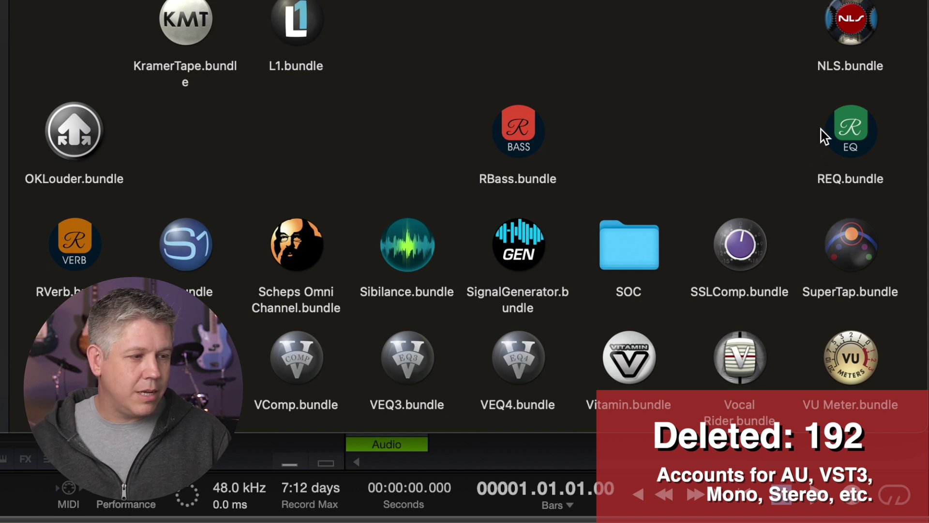
click(847, 136)
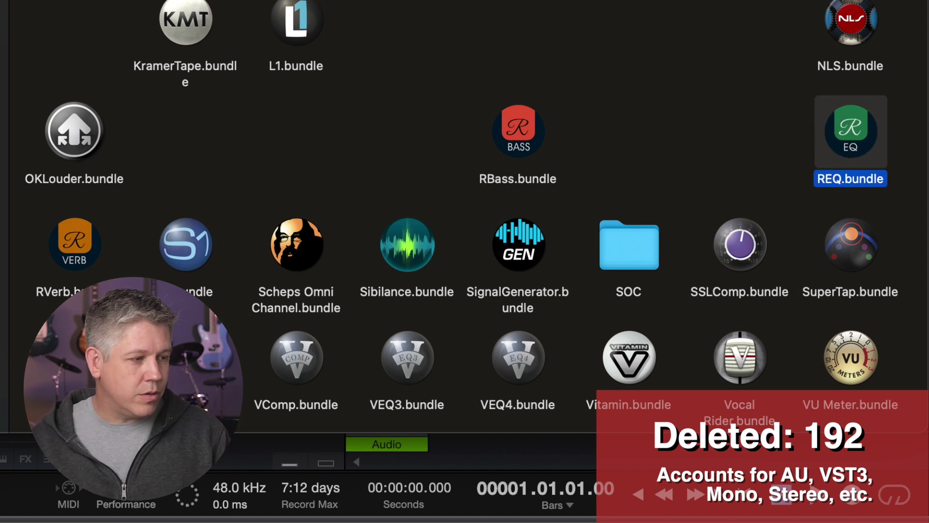
key(super+BackSpace)
click(58, 249)
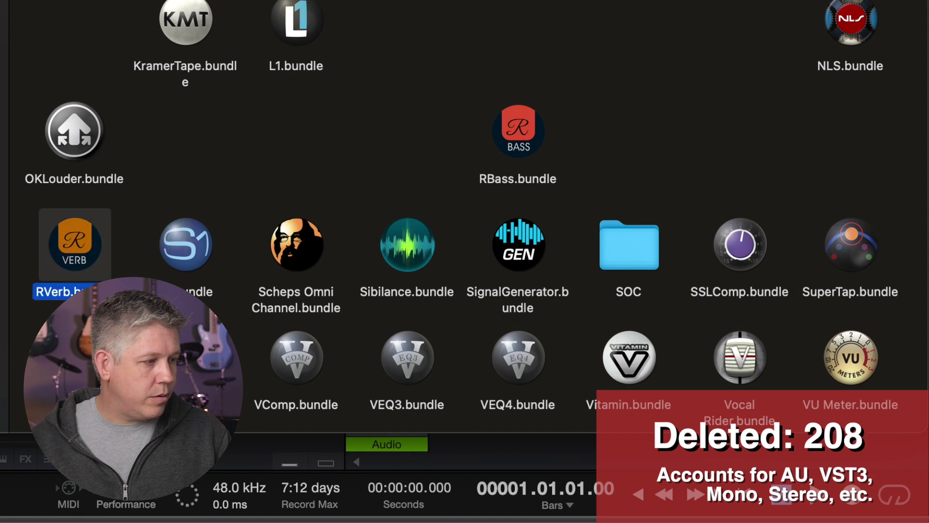
- Trash the RVerb, S1, SuperTap, TrueVerb and UltraPitch bundles
key(super+BackSpace)
click(189, 252)
key(super+BackSpace)
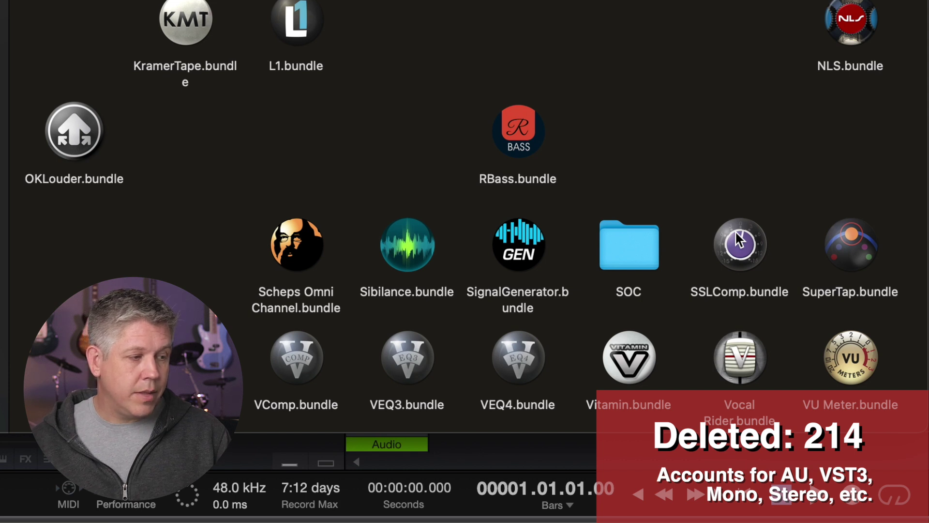
click(824, 242)
key(super+BackSpace)
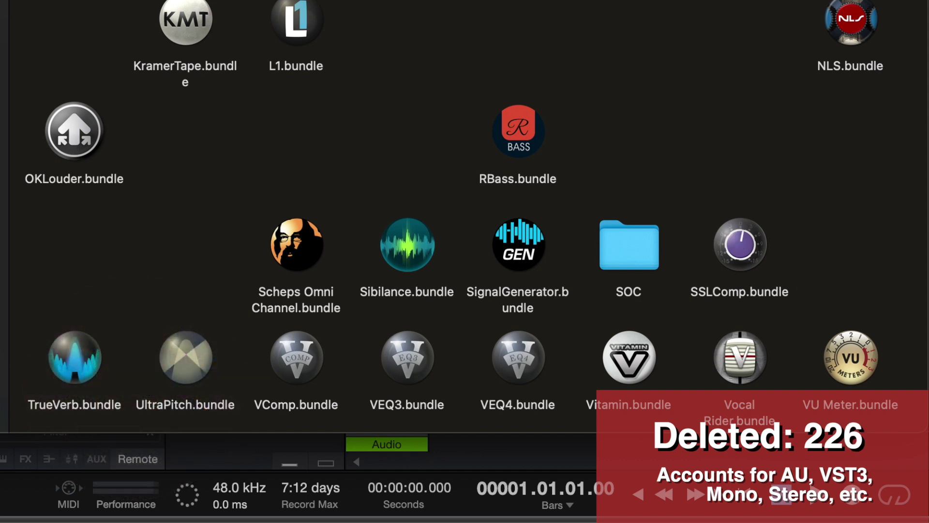
click(68, 378)
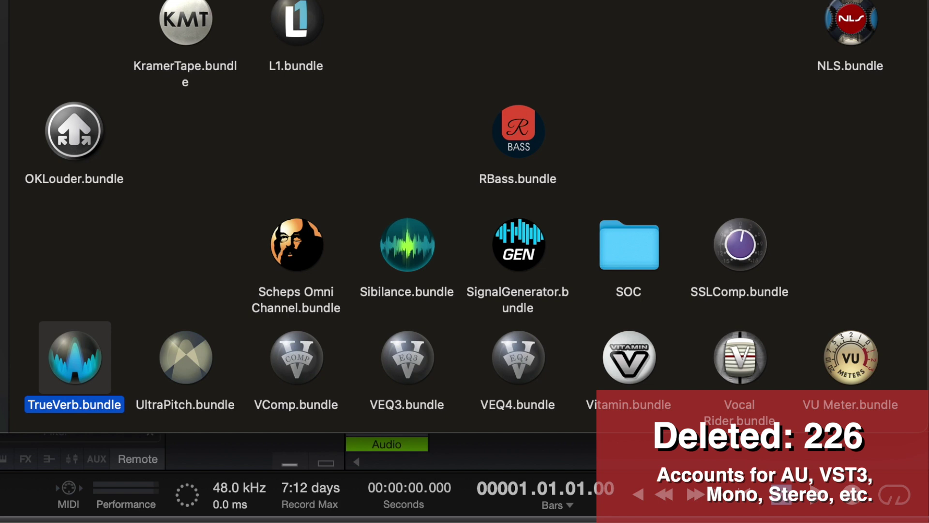
key(super+BackSpace)
click(173, 369)
key(super+BackSpace)
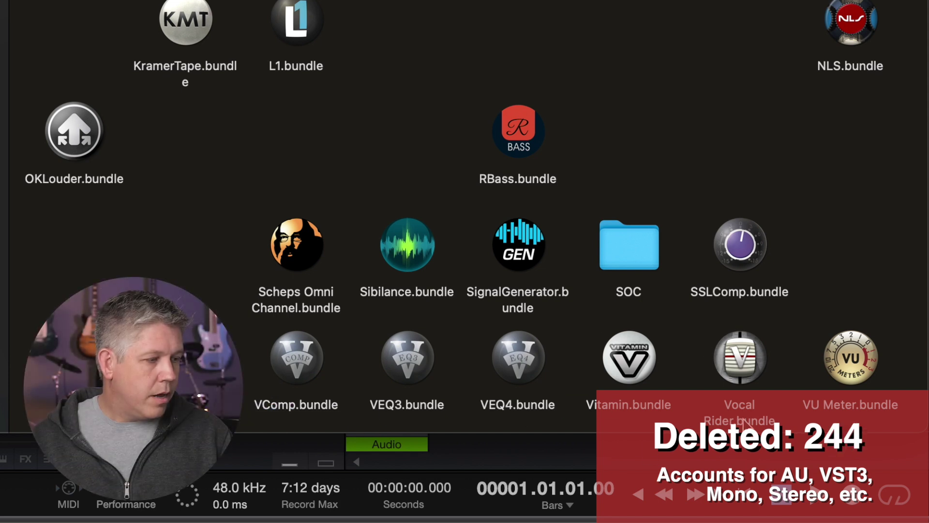
- Keep VComp, VEQ3 and VEQ4, and trash the Vitamin, VU Meter and WavesTune LT bundles
drag(242, 322, 576, 407)
key(alt+super+a)
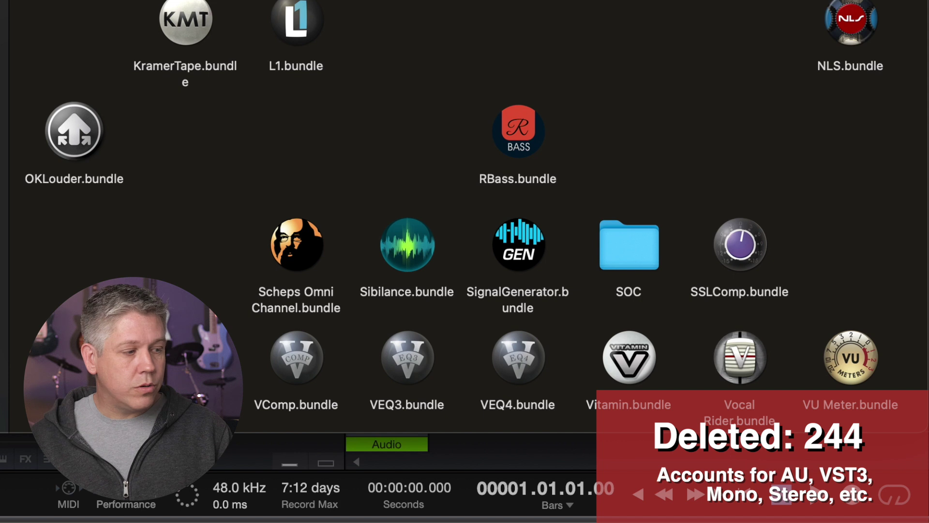
click(621, 361)
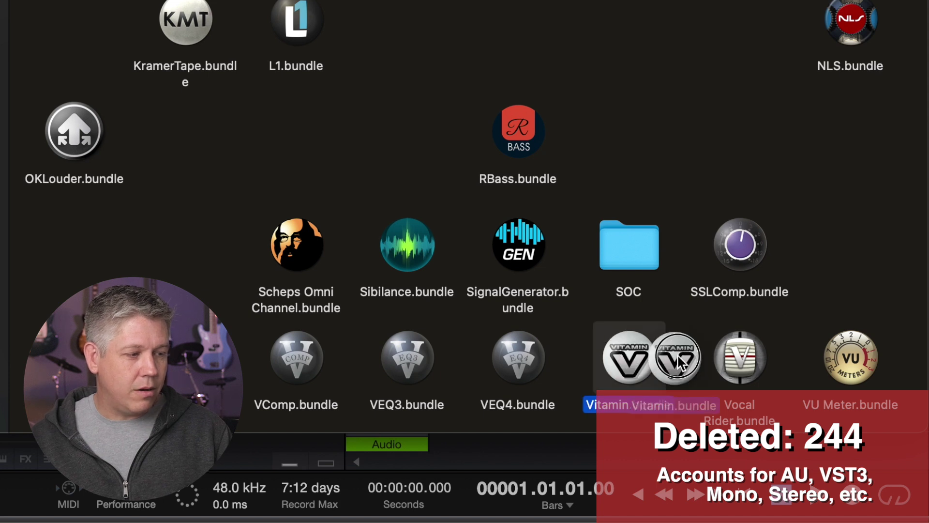
key(super+BackSpace)
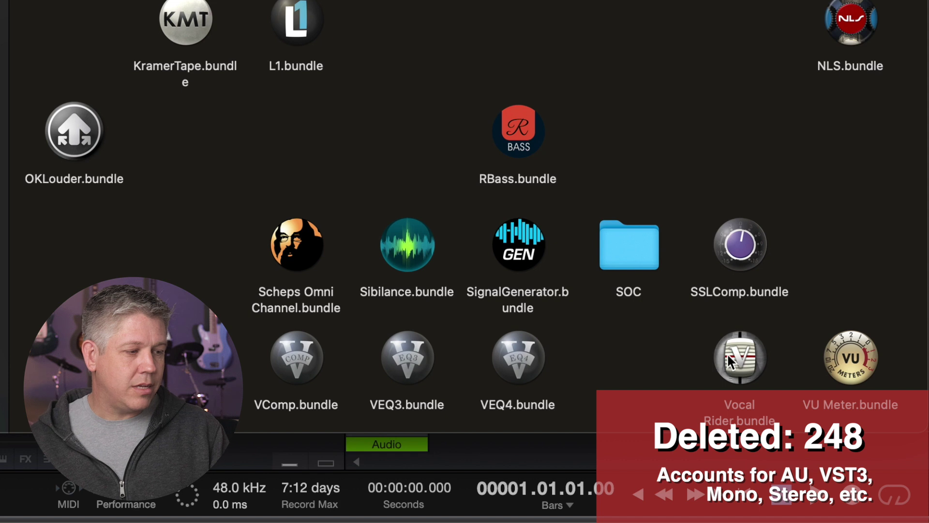
click(849, 353)
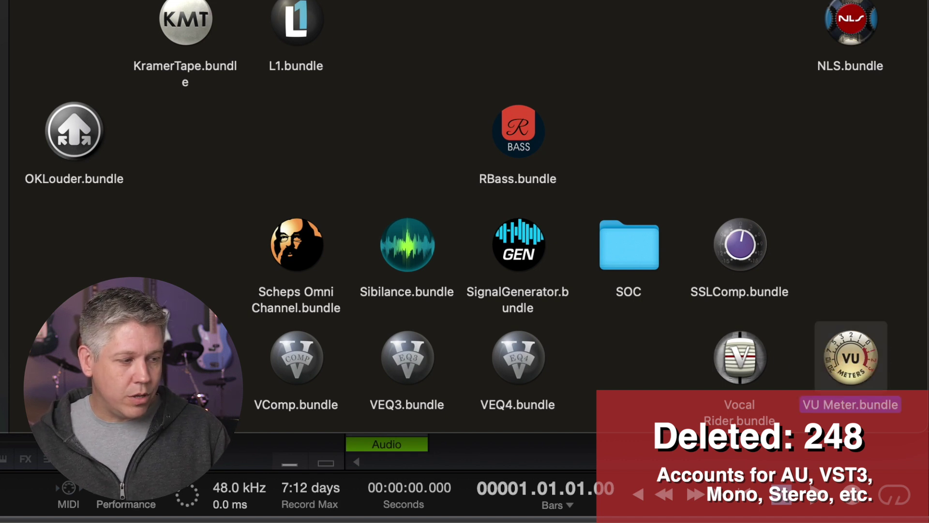
key(super+BackSpace)
scroll(438, 342, down, 3)
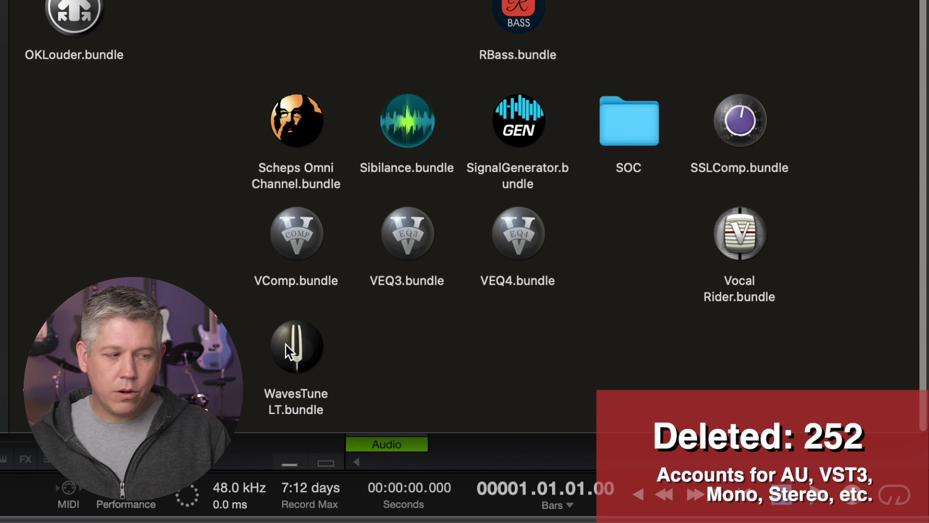
drag(295, 345, 823, 513)
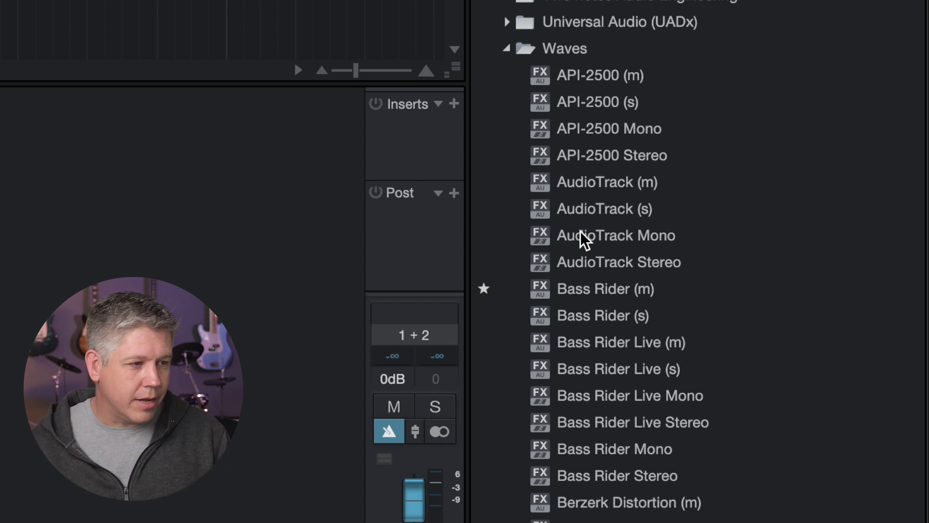
- Collapse Waves, scroll iZotope's duplicate Nectar 4 entries, then bring up Finder's Applications folder
click(507, 49)
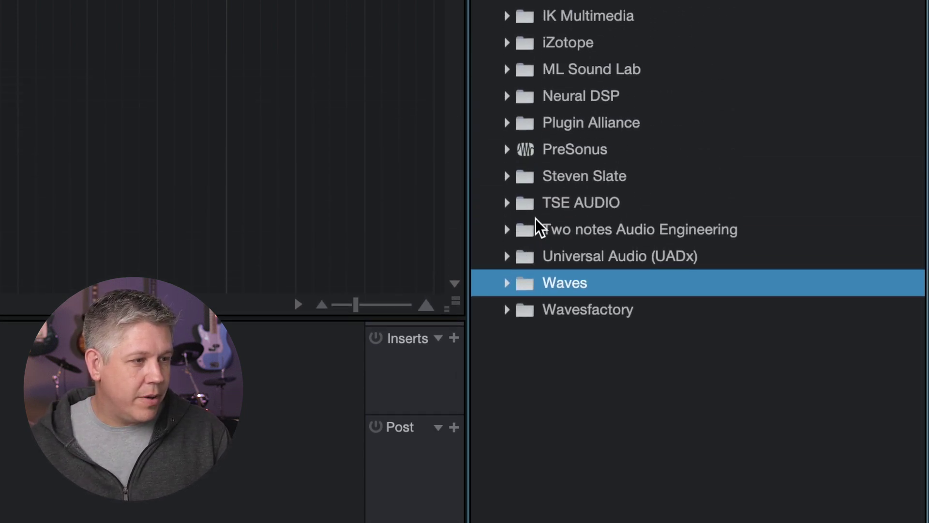
click(508, 44)
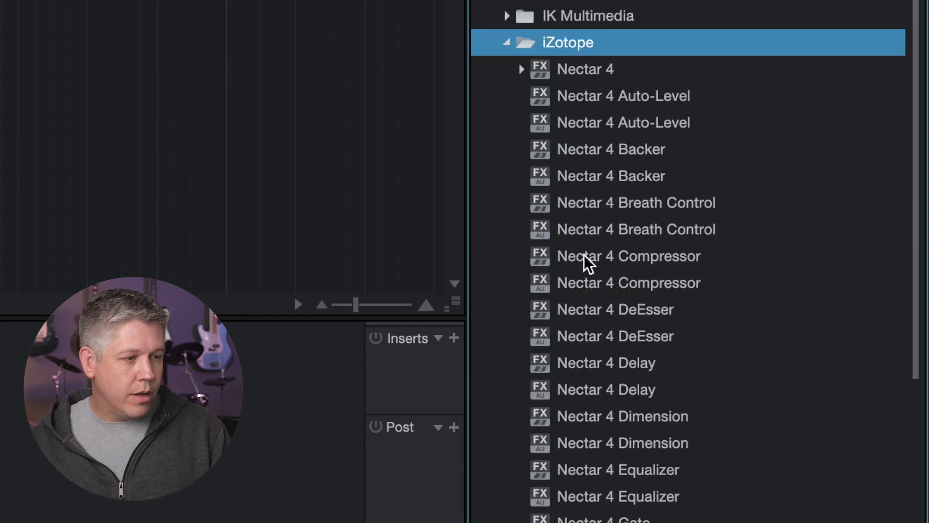
scroll(592, 481, down, 2)
scroll(593, 486, down, 1)
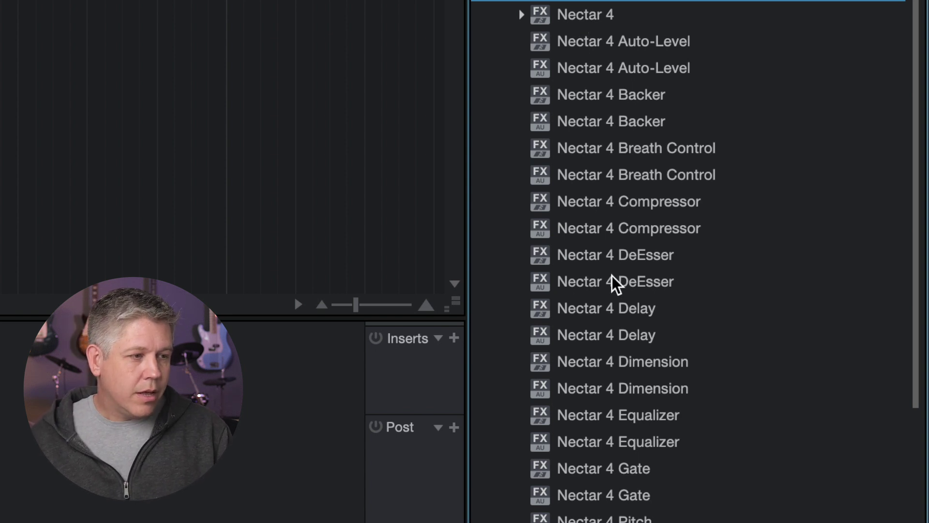
scroll(613, 282, down, 1)
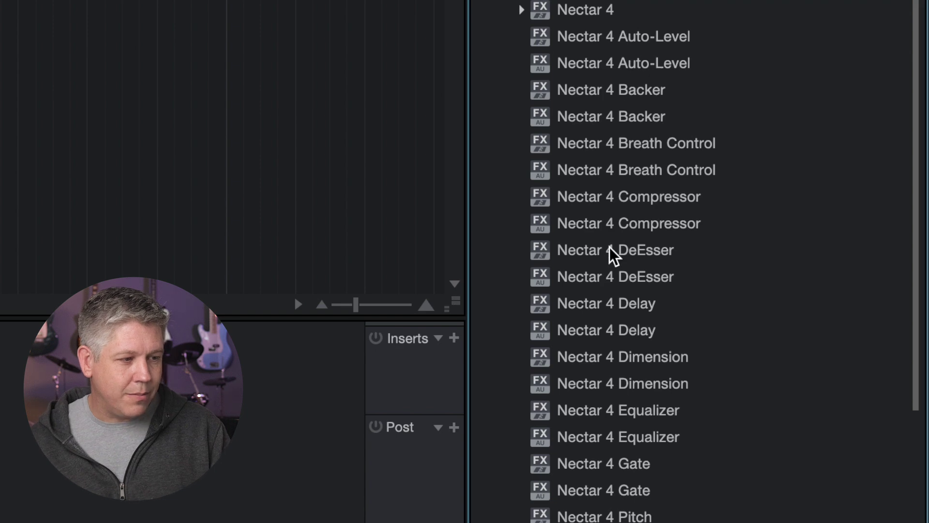
scroll(612, 255, down, 5)
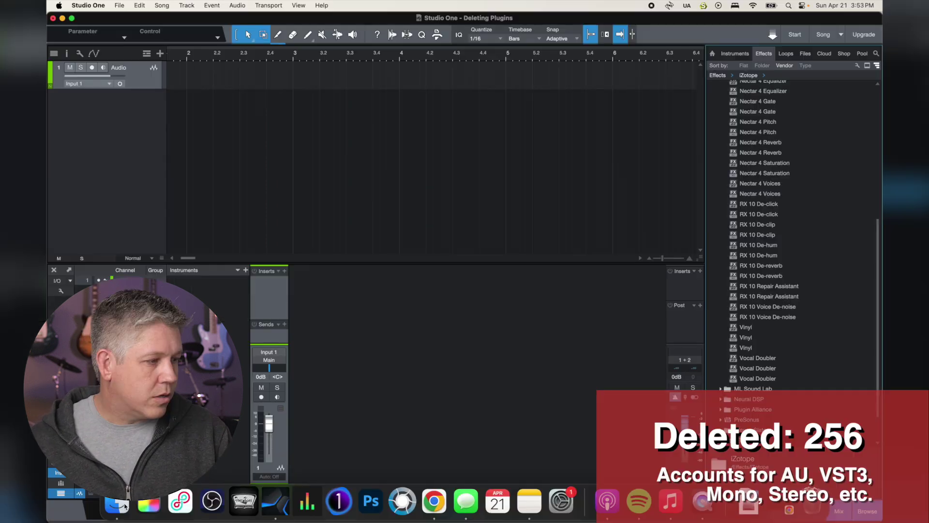
click(117, 503)
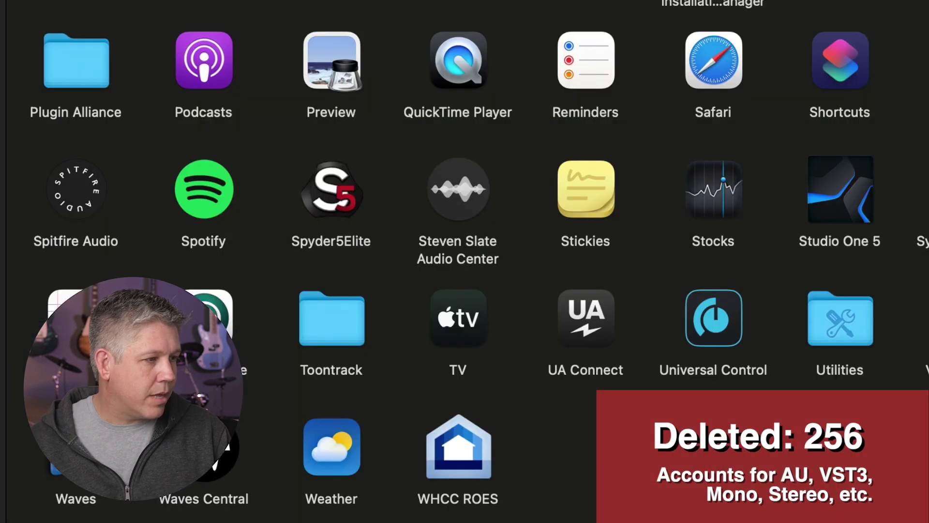
scroll(487, 50, up, 15)
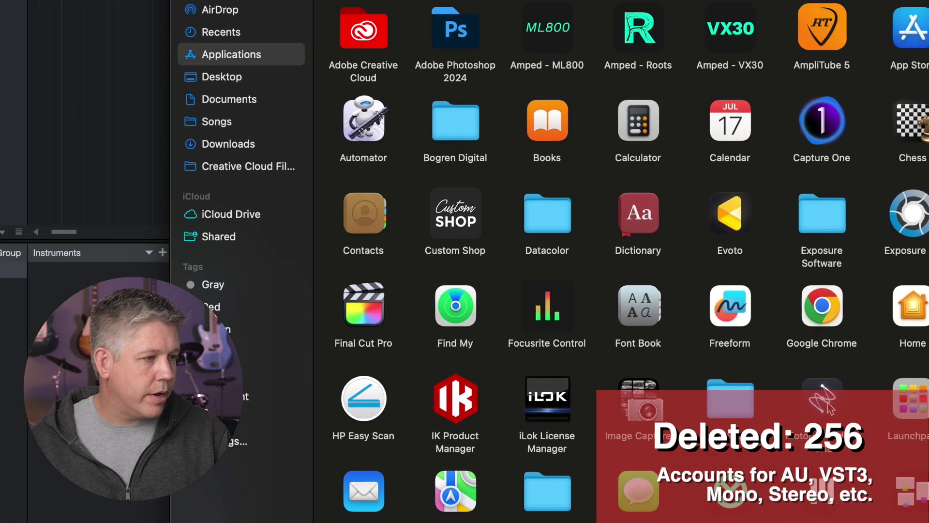
- Launch iZotope Product Portal and uninstall the installed Nectar 4 Advanced trial
double_click(828, 408)
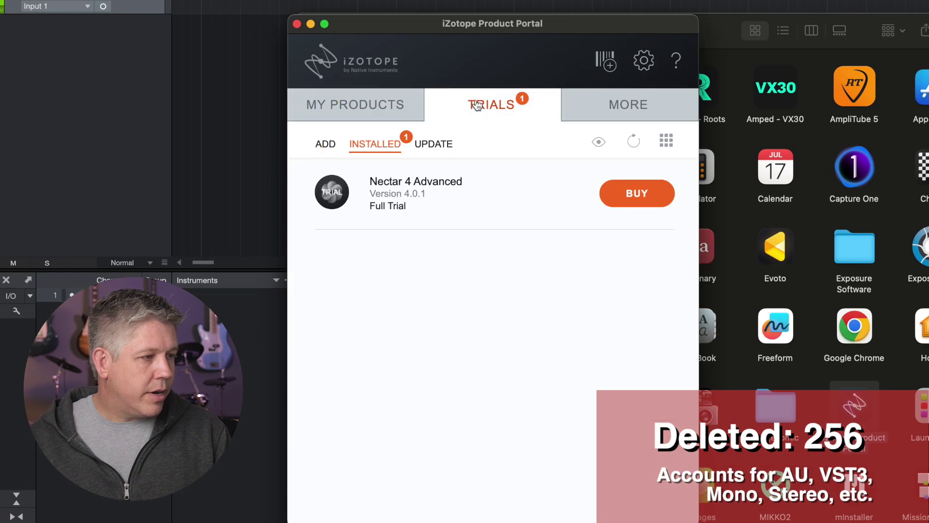
mouse_move(441, 203)
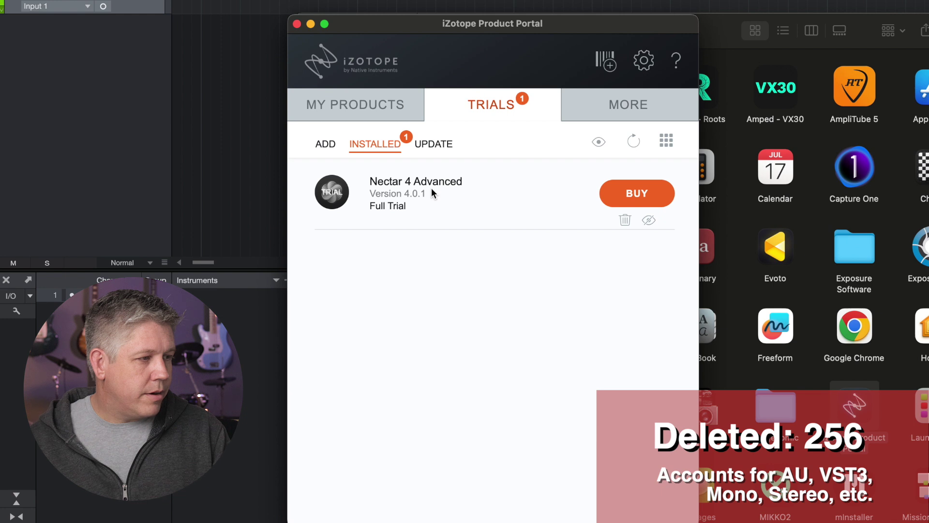
click(625, 220)
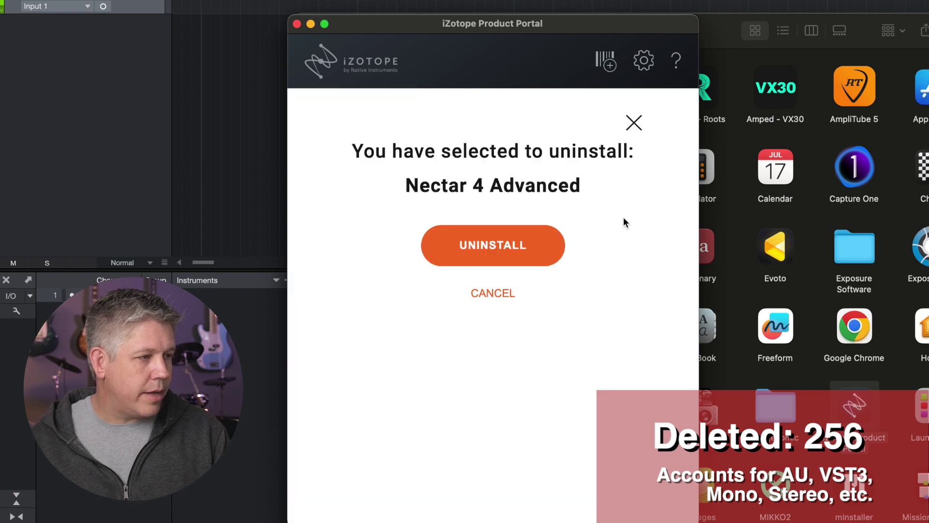
click(502, 242)
click(497, 290)
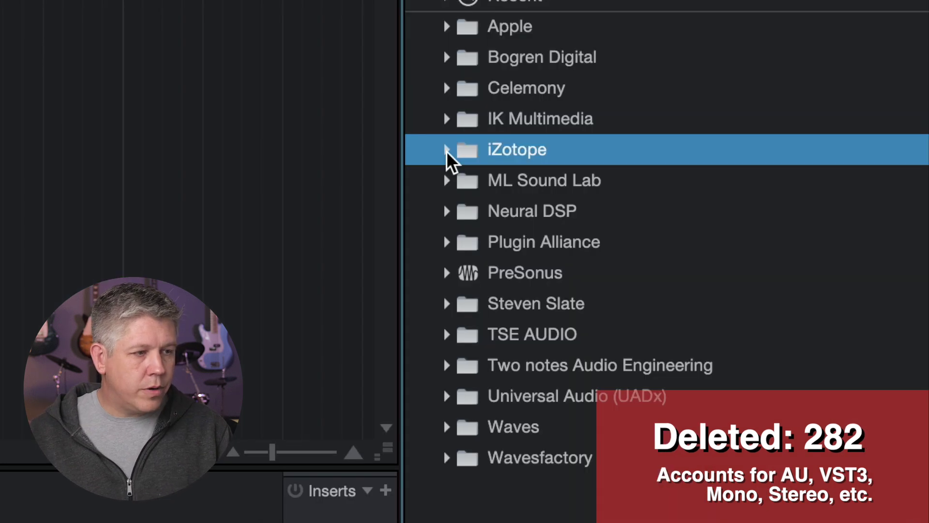
- Expand the ML Sound Lab effects folder, then move the Amped - VX30 app to the Trash
click(447, 178)
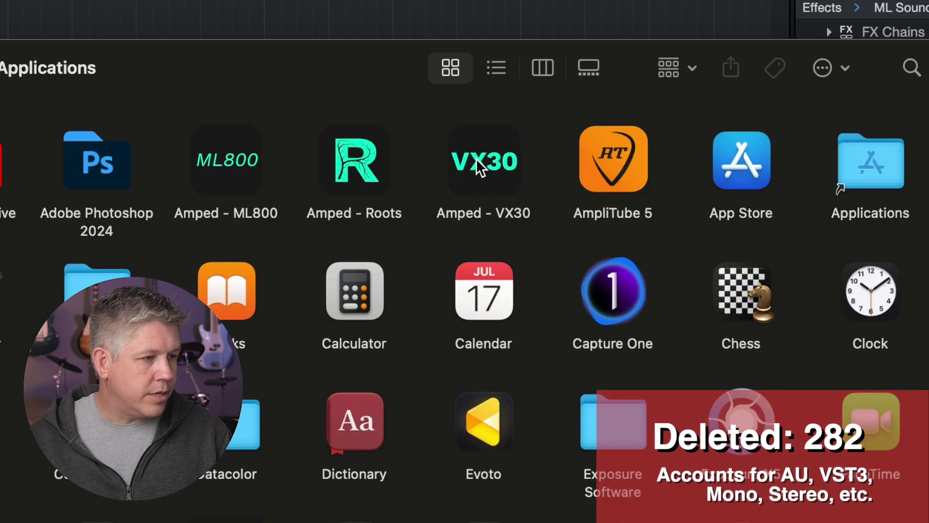
right_click(476, 158)
click(539, 235)
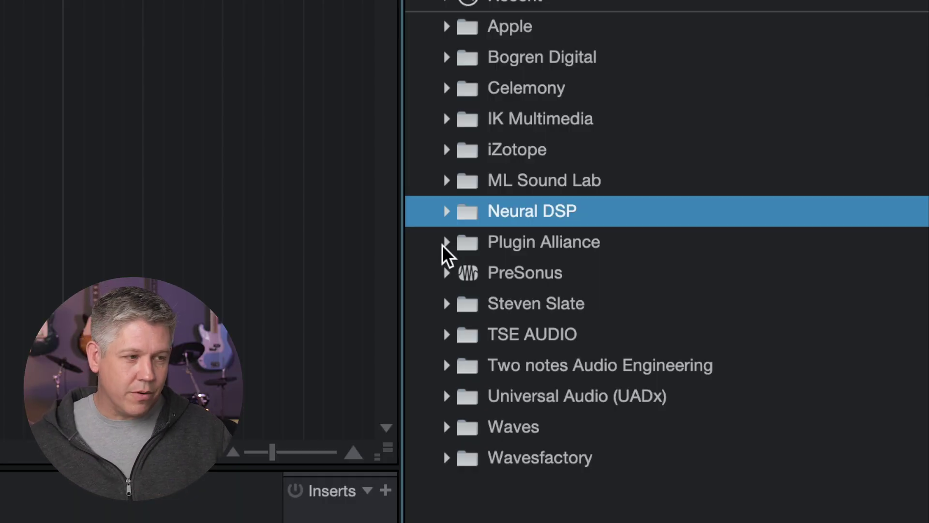
- Expand the Waves effects folder and scroll through its remaining plugins
click(447, 426)
scroll(534, 518, down, 2)
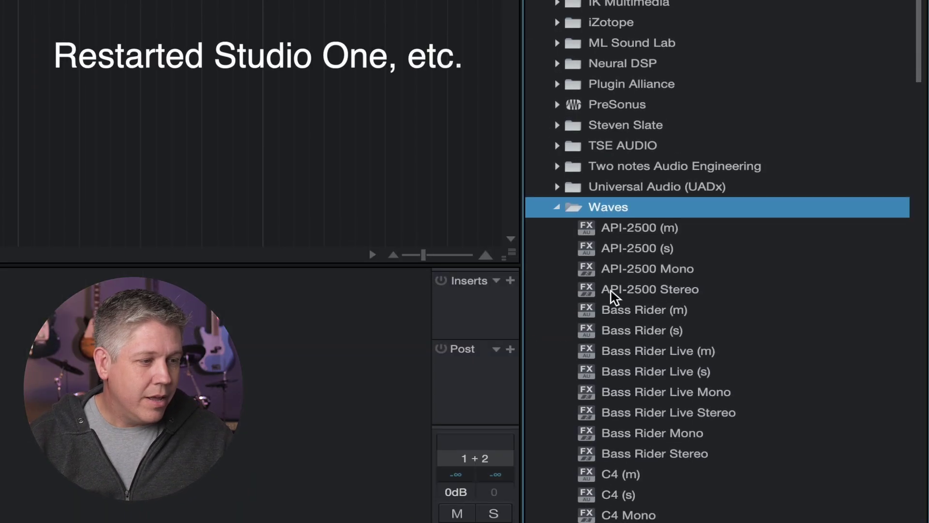
scroll(613, 295, down, 20)
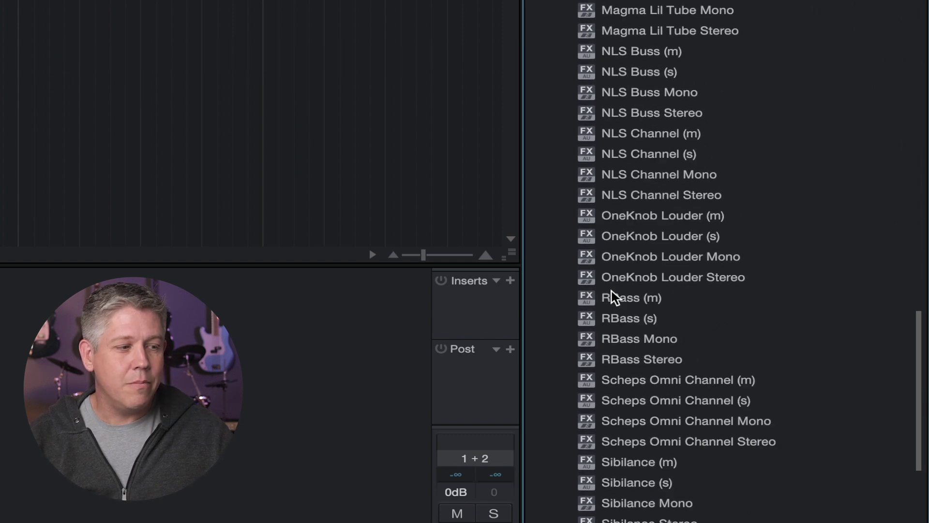
scroll(613, 295, down, 8)
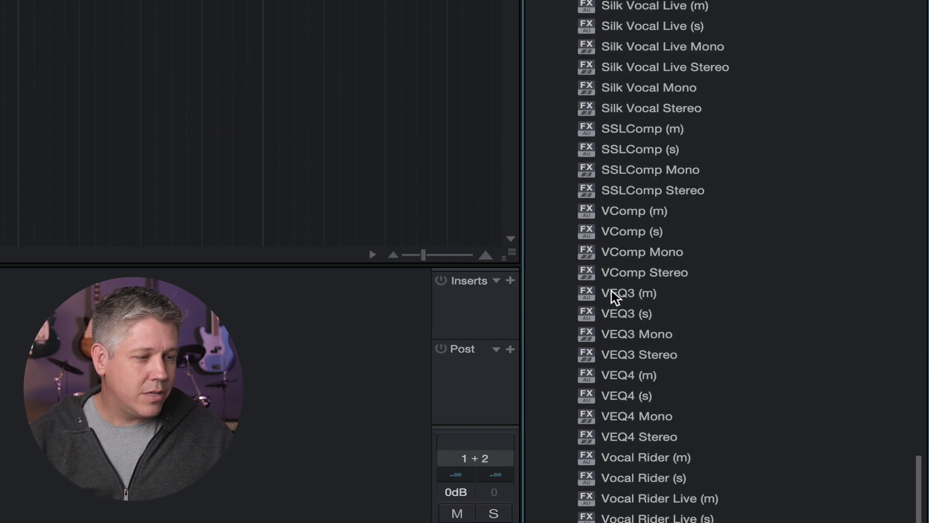
scroll(613, 295, up, 20)
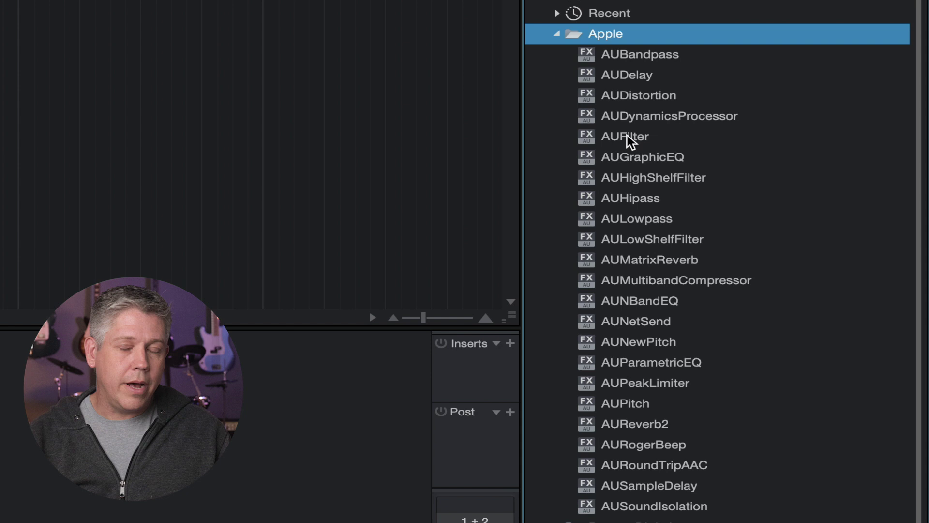
click(557, 34)
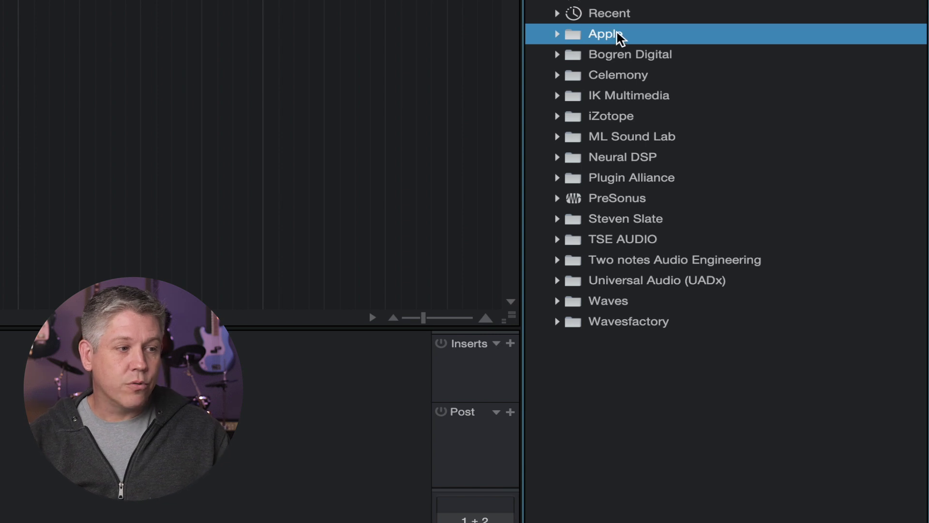
click(558, 55)
click(557, 55)
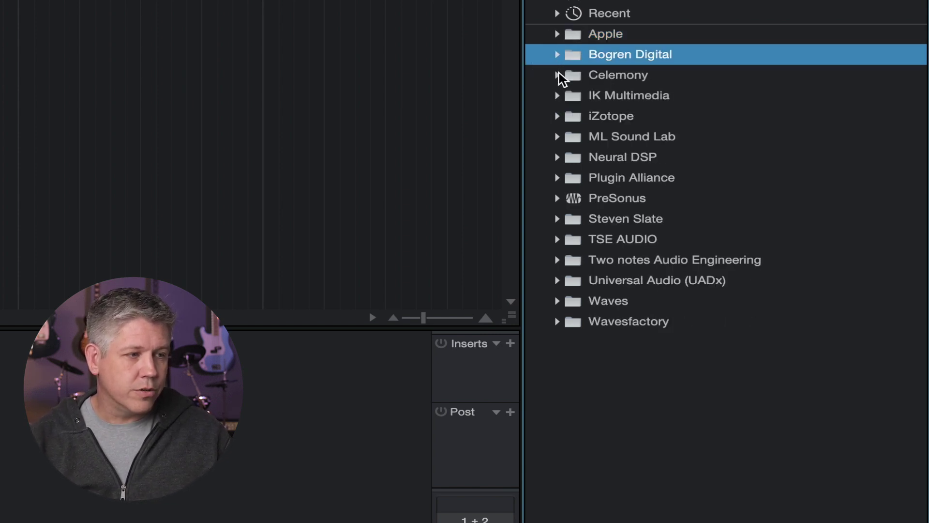
click(556, 96)
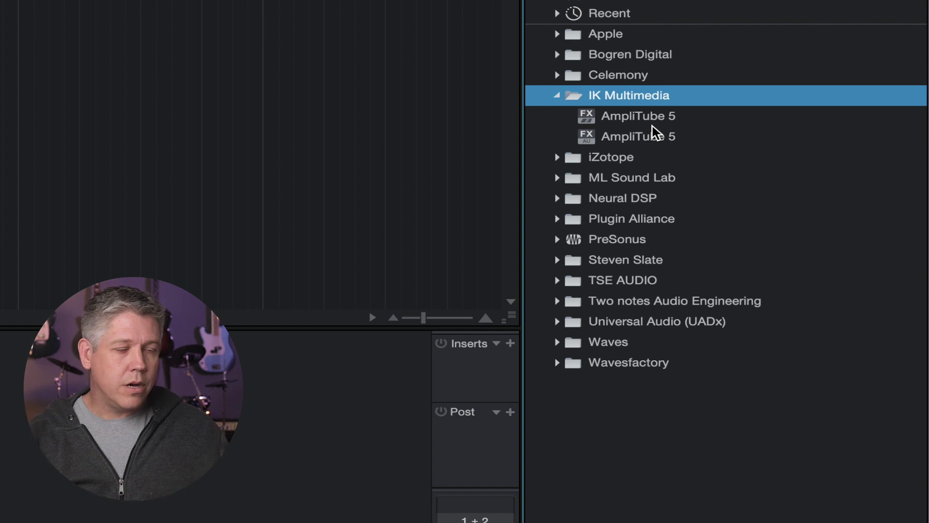
click(558, 96)
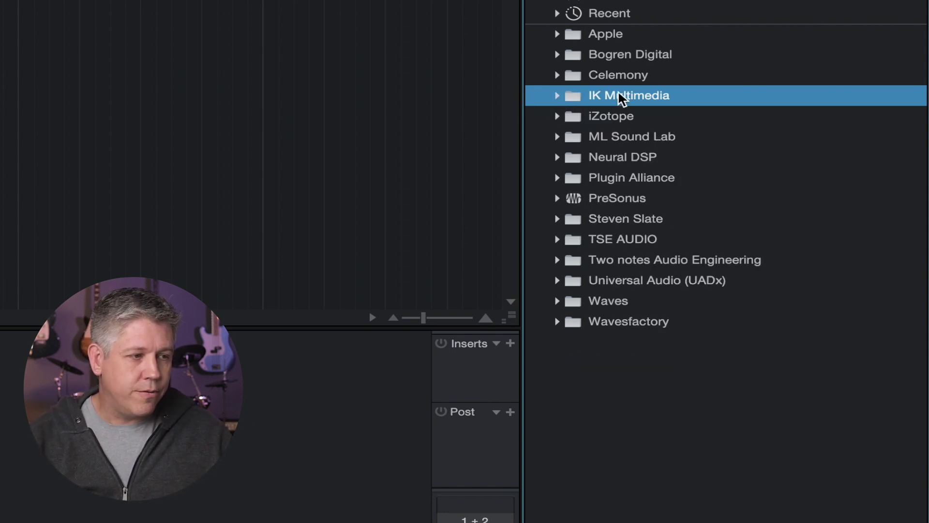
click(558, 198)
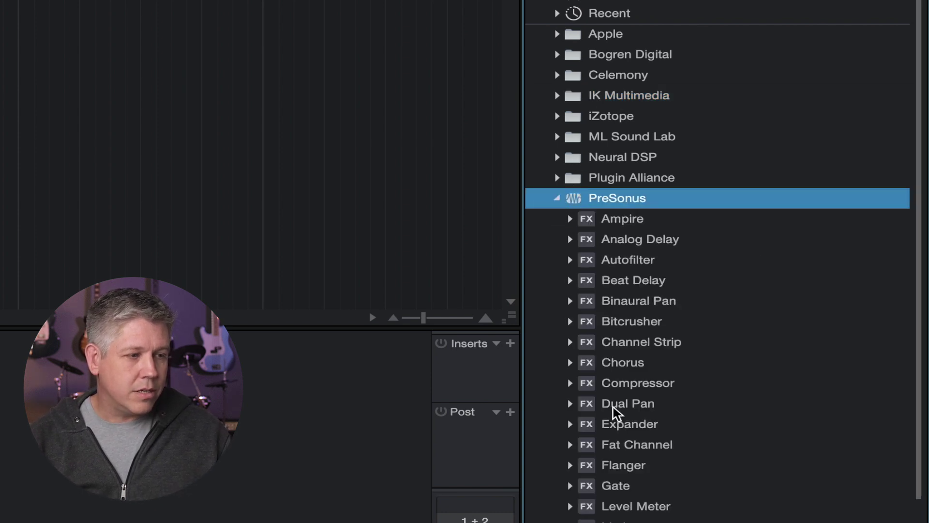
scroll(615, 412, down, 4)
scroll(616, 411, up, 1)
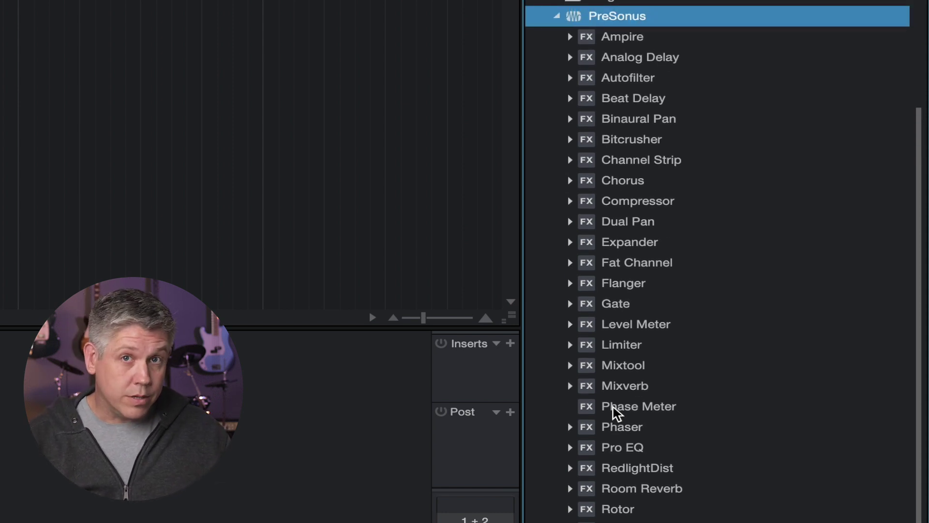
click(558, 17)
scroll(562, 24, up, 1)
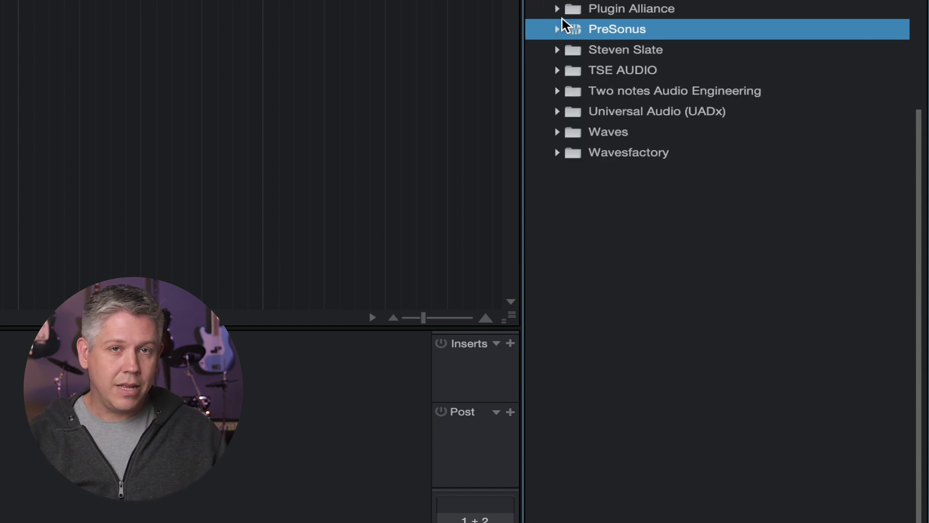
scroll(563, 25, up, 6)
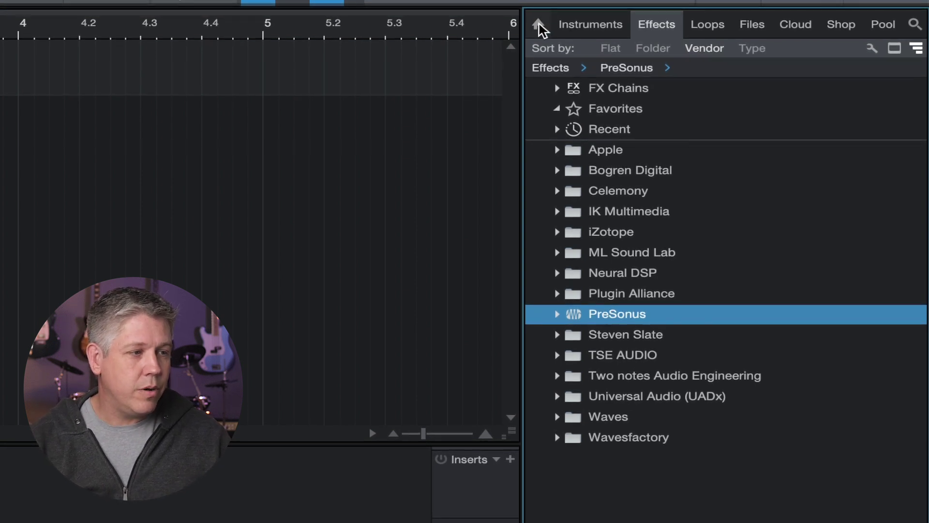
click(540, 25)
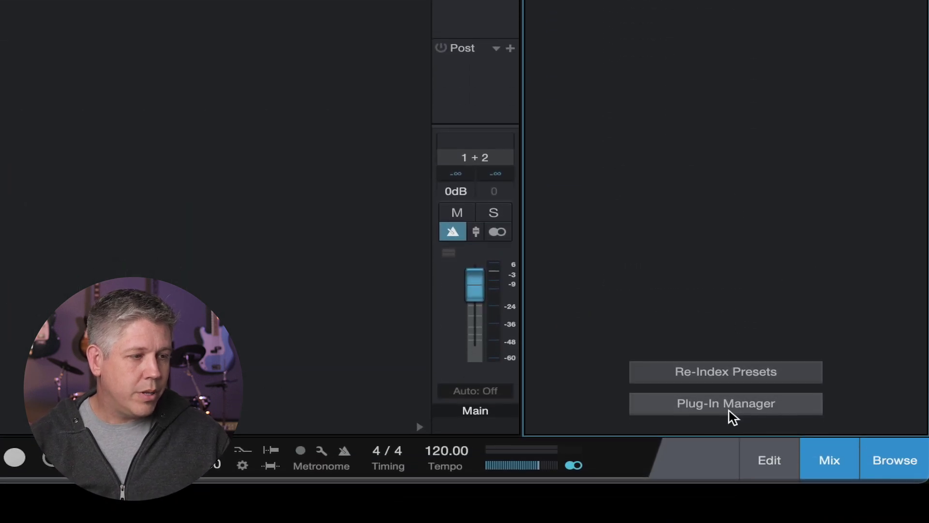
- Open the Plug-In Manager and uncheck (Native), ReWire and VST3, leaving only AudioUnit plug-ins
click(729, 411)
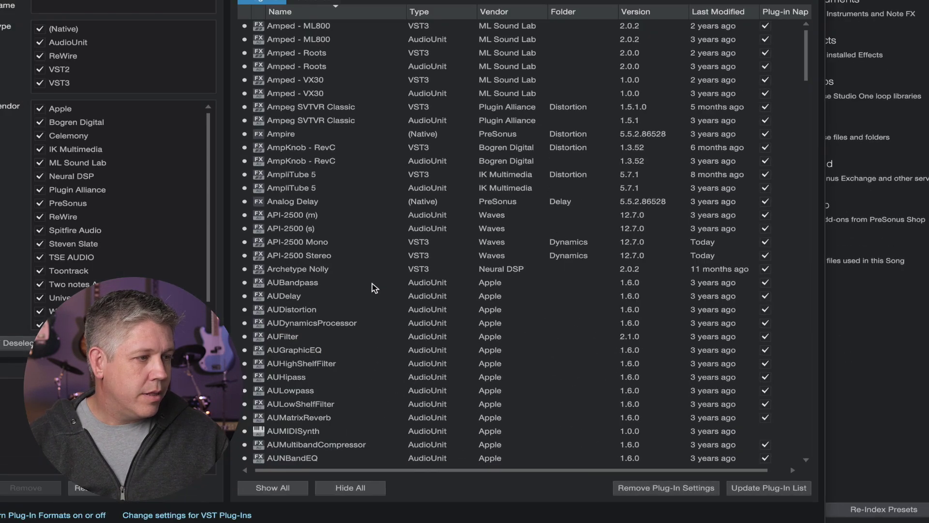
scroll(374, 288, down, 20)
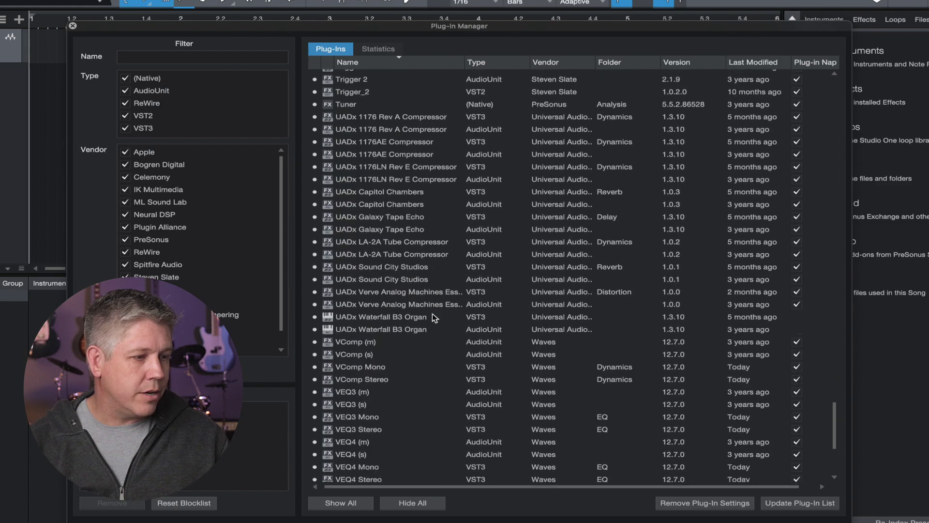
scroll(433, 317, up, 20)
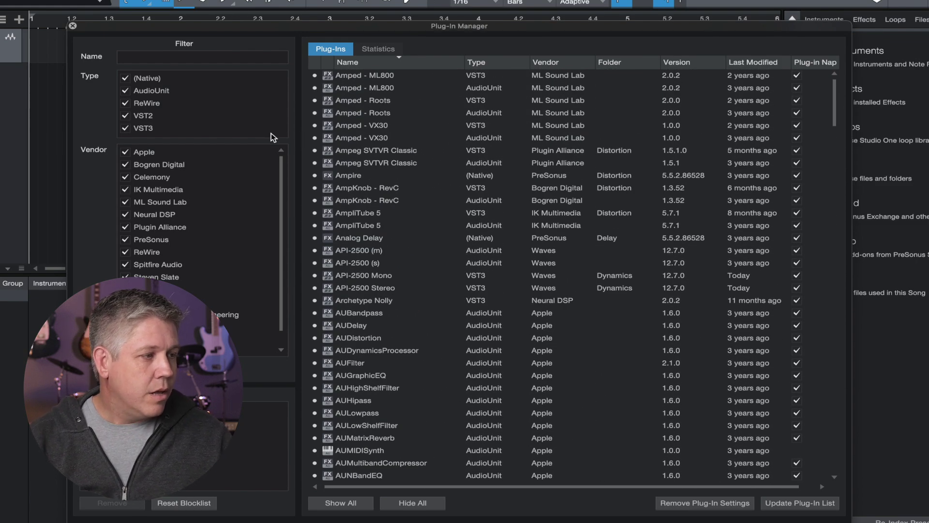
click(125, 79)
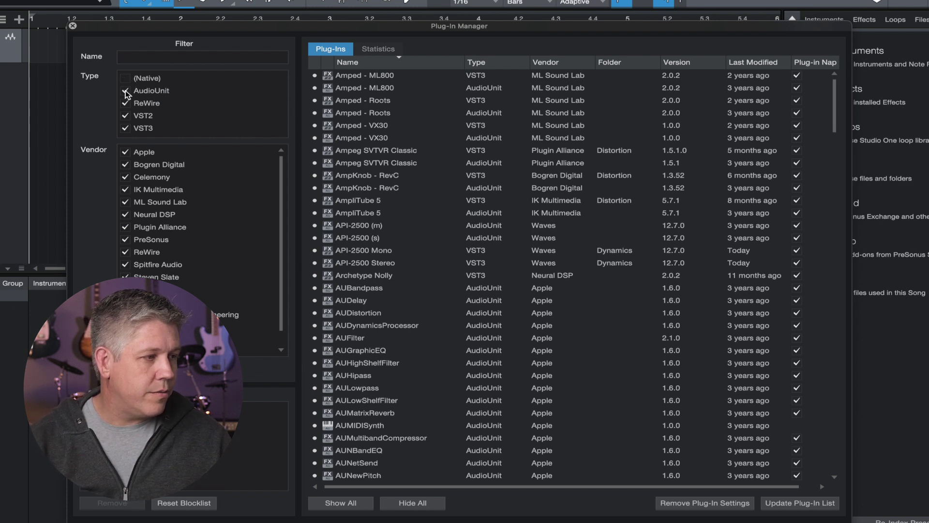
click(125, 104)
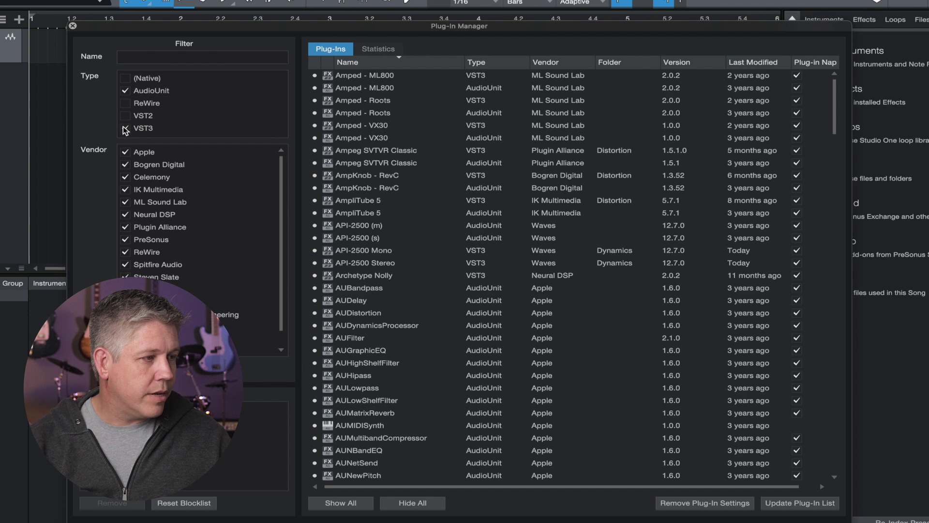
click(125, 129)
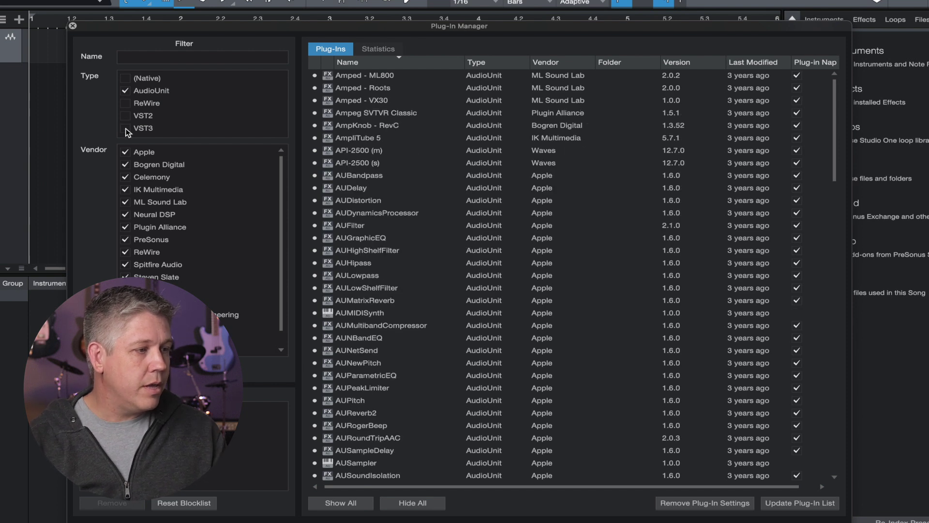
- Select Amped - Roots in the AudioUnit list and hide all listed AudioUnit plug-ins
scroll(392, 157, down, 15)
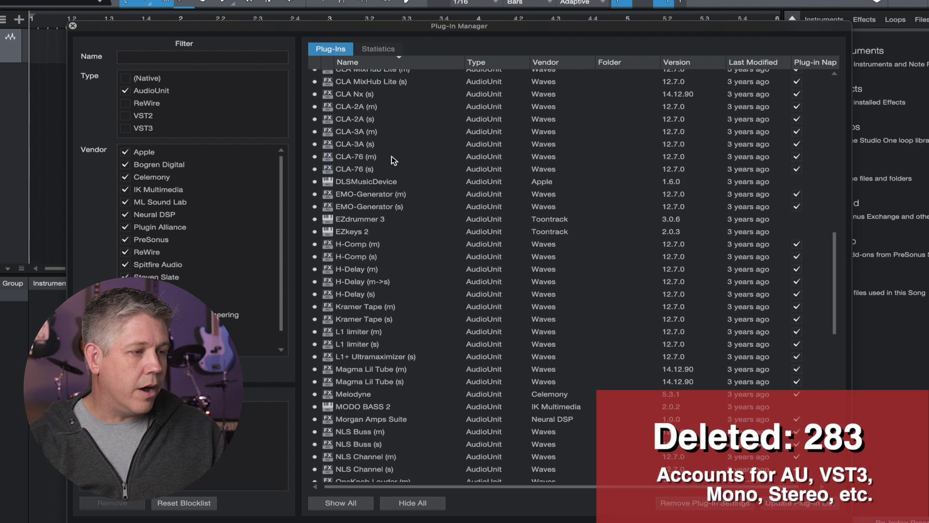
scroll(391, 157, down, 15)
scroll(391, 156, up, 20)
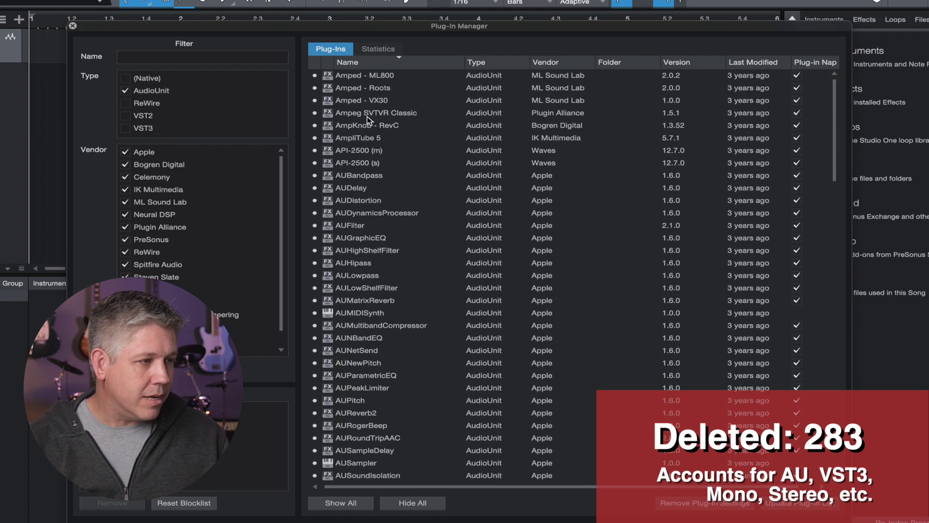
click(368, 88)
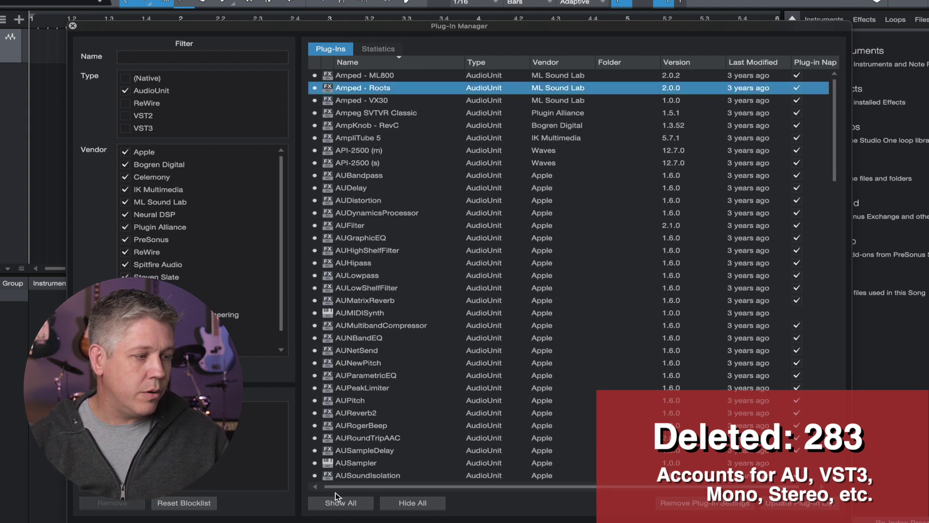
click(413, 503)
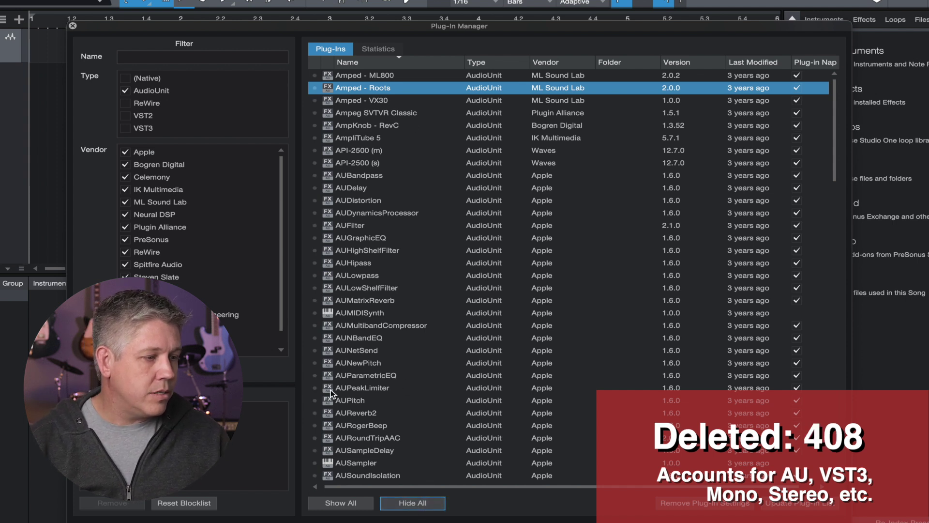
- Keep BOD visible, then filter to VST2, hide all five VST2 plug-ins and clear that filter
scroll(340, 393, down, 5)
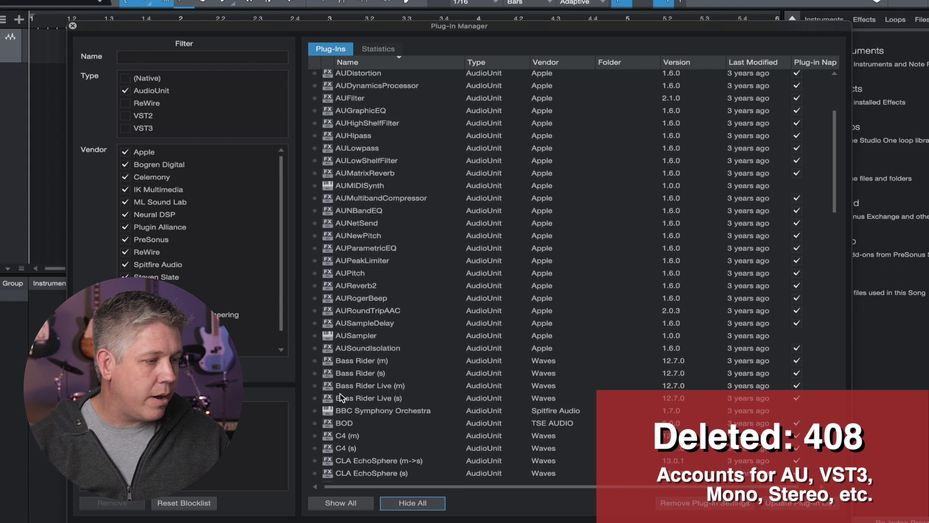
click(315, 424)
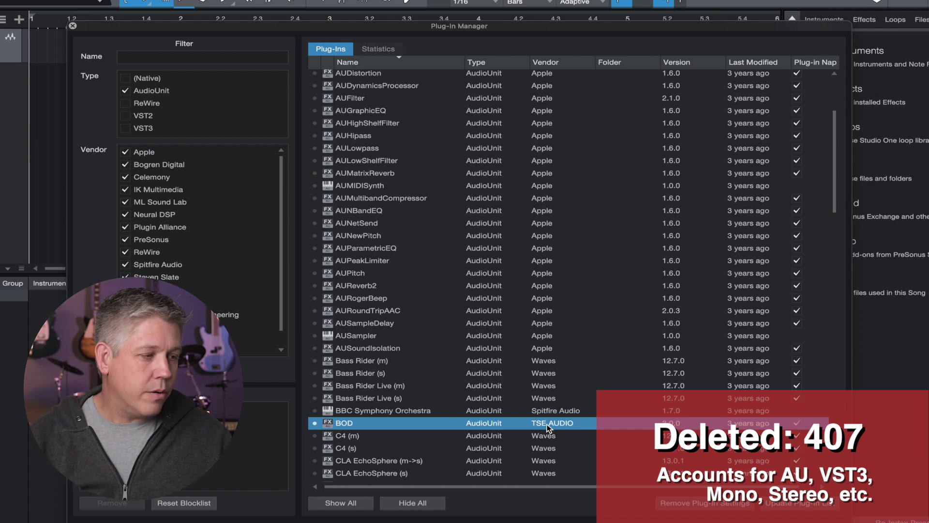
click(126, 91)
click(129, 116)
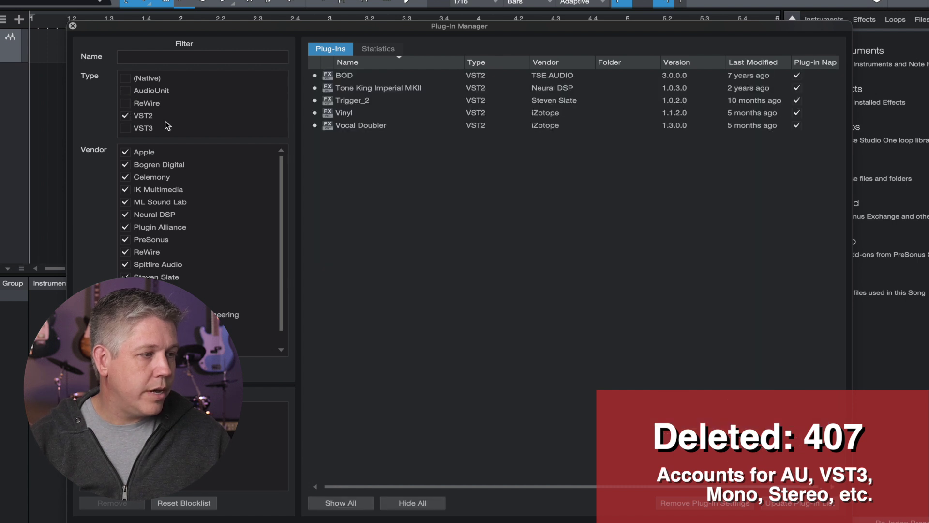
click(406, 503)
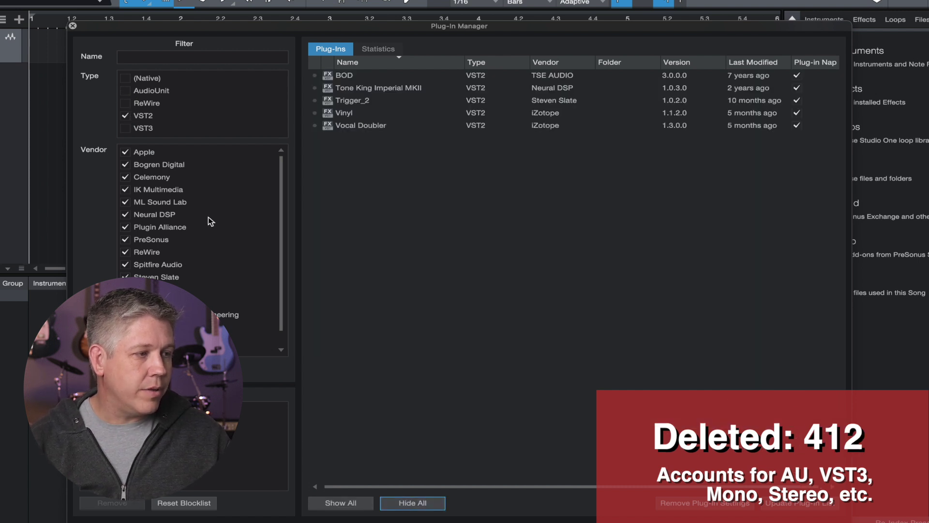
click(126, 116)
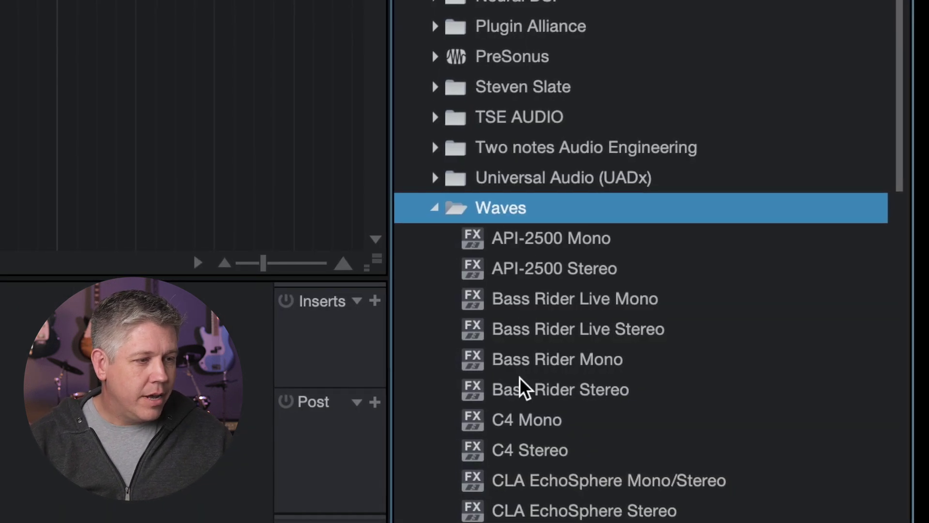
- Collapse Waves and hide AmpliTube 5 from the IK Multimedia folder
scroll(525, 386, down, 1)
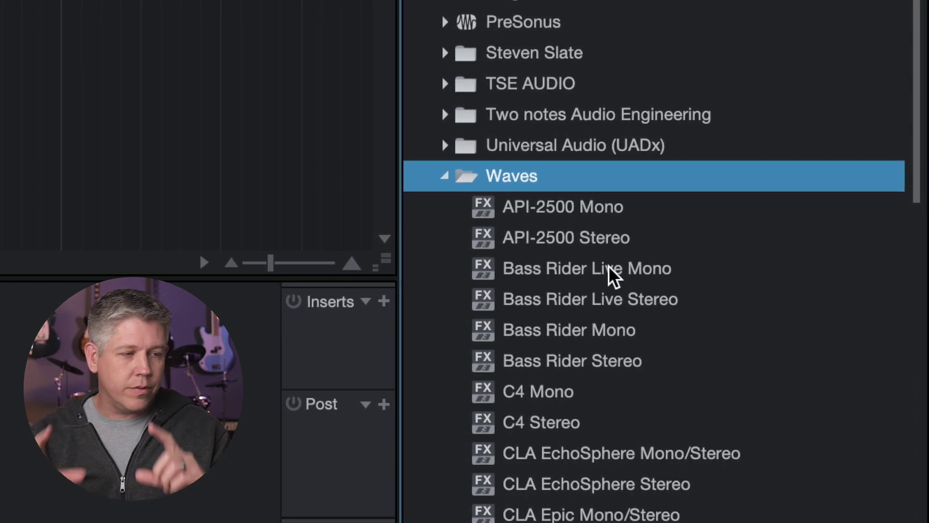
scroll(583, 274, down, 20)
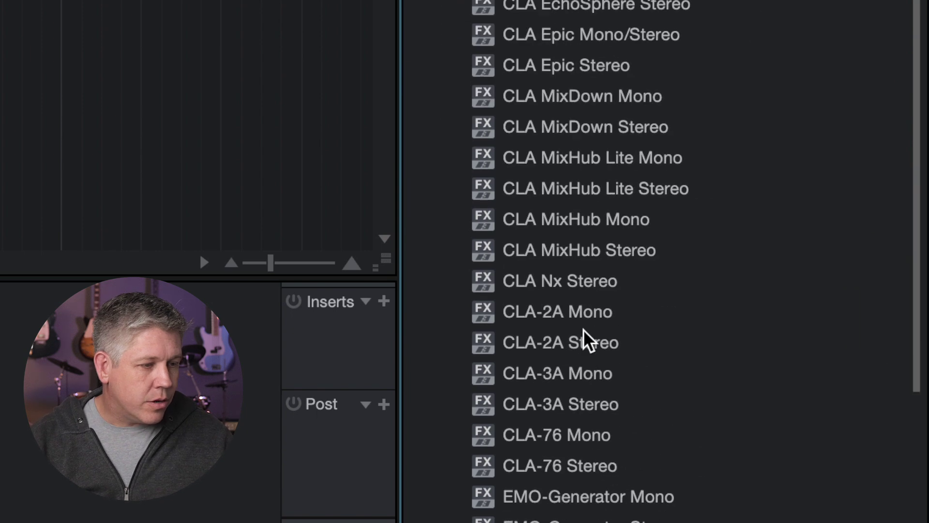
scroll(575, 347, up, 20)
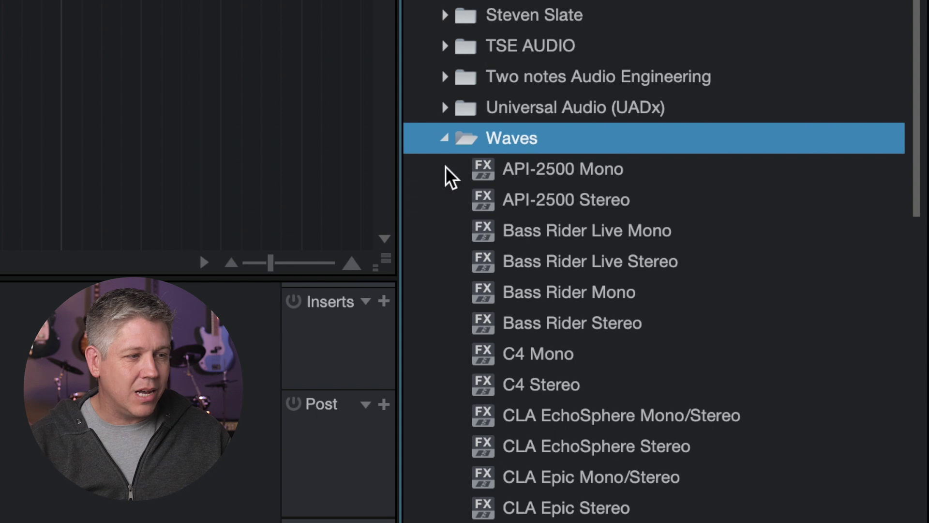
click(444, 138)
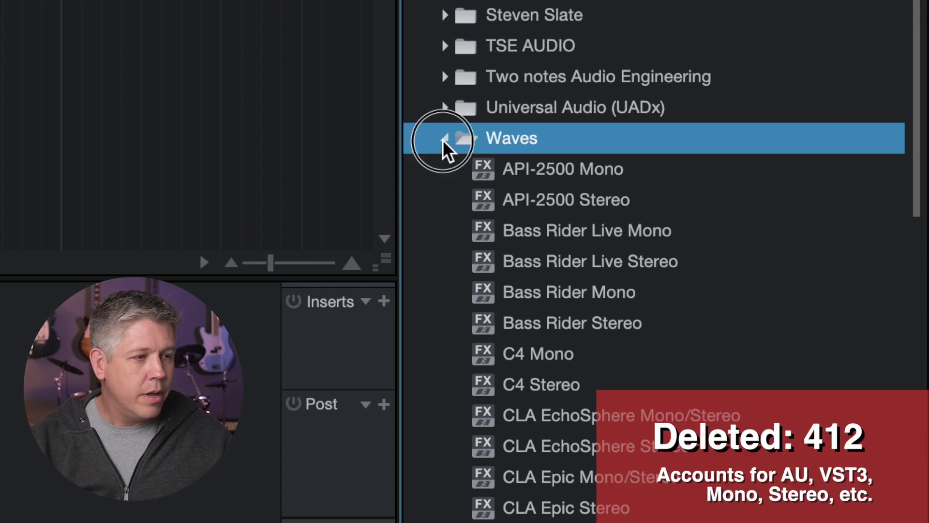
scroll(695, 37, up, 8)
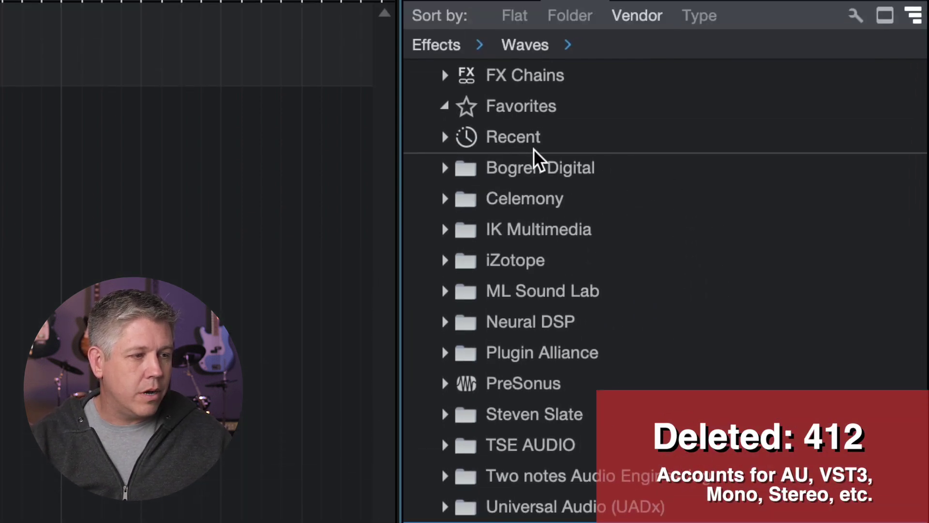
click(445, 232)
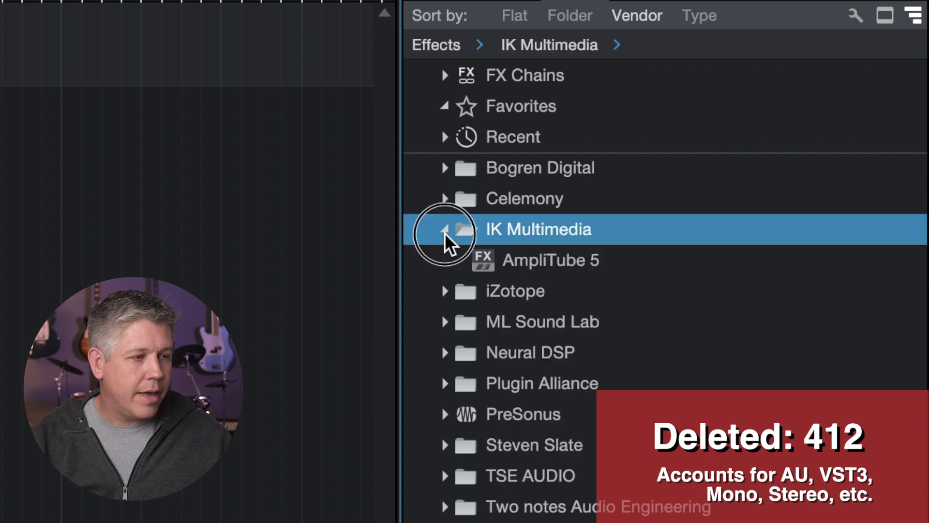
right_click(525, 271)
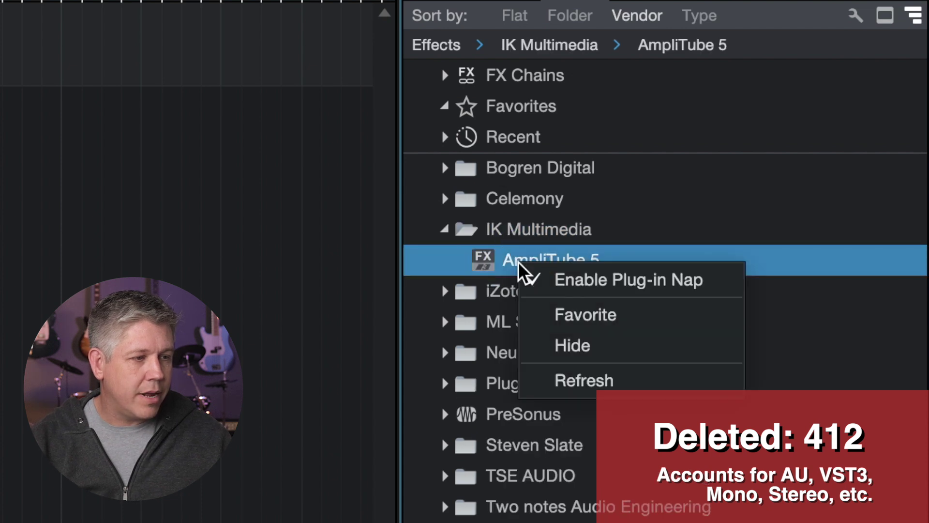
click(581, 344)
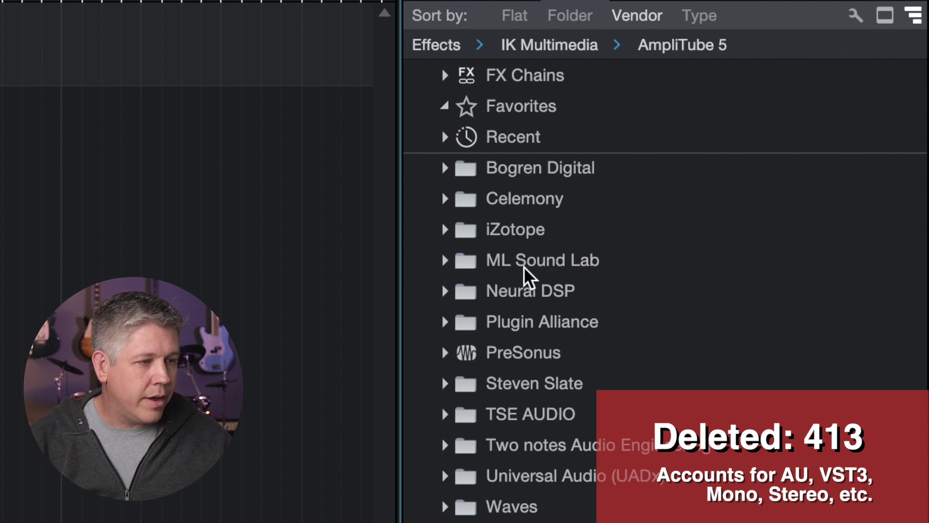
- Review the Bogren Digital and Celemony folders, collapsing each again
click(450, 231)
click(446, 175)
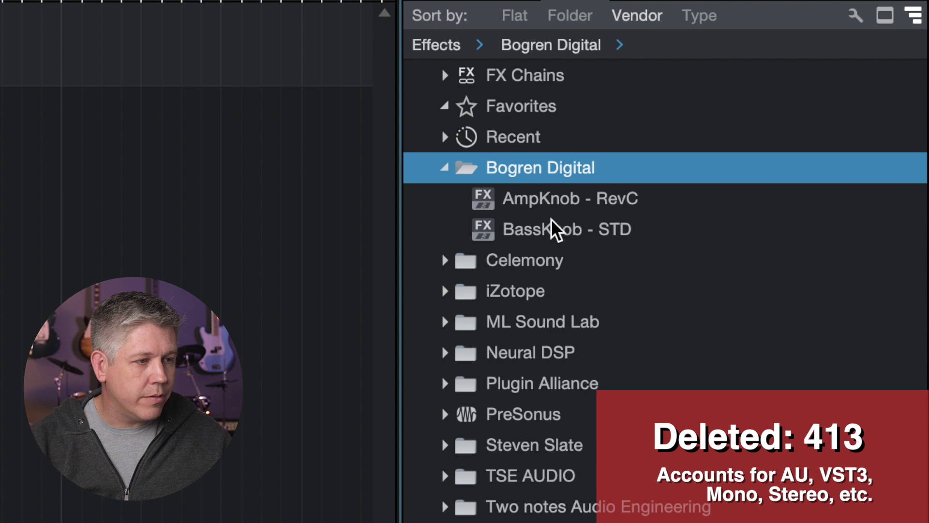
click(443, 168)
click(445, 199)
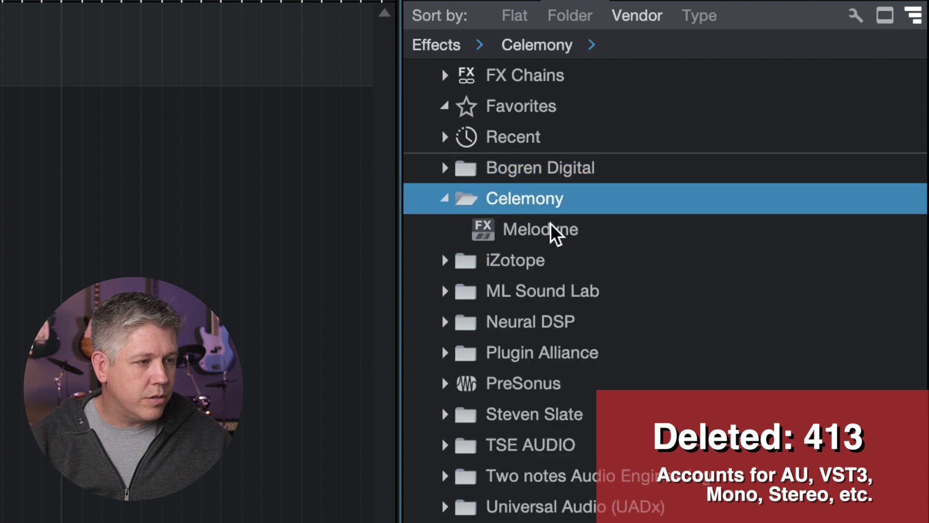
click(445, 201)
- Hide RX 10 De-click, De-clip, De-hum, De-reverb and Voice De-noise from the iZotope folder
click(445, 236)
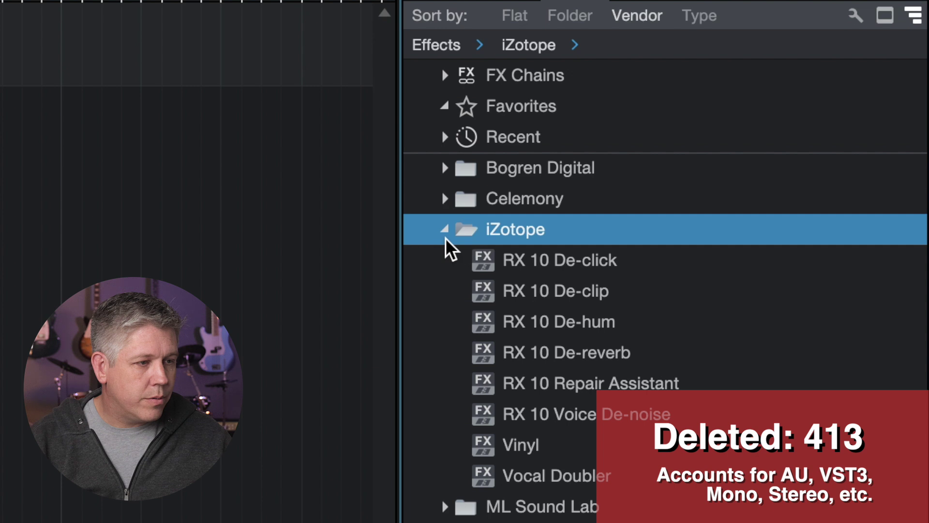
right_click(521, 259)
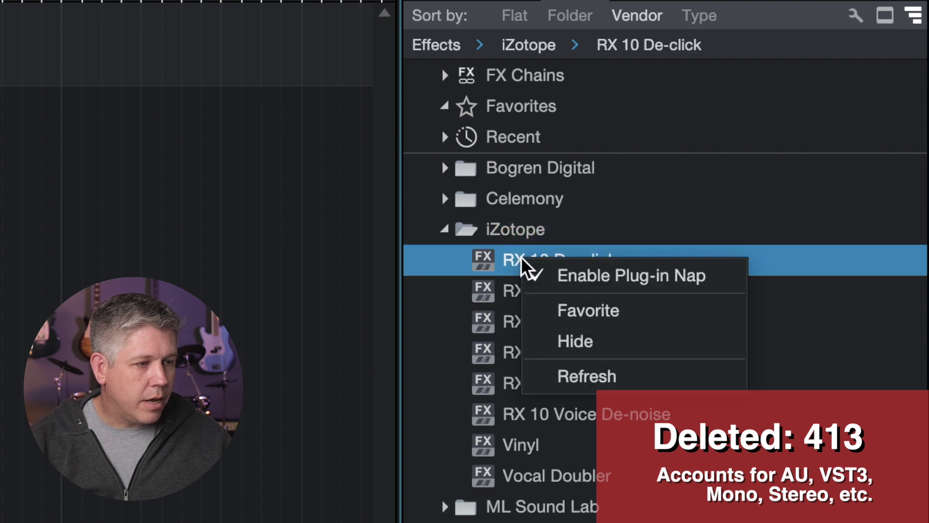
click(567, 339)
right_click(550, 261)
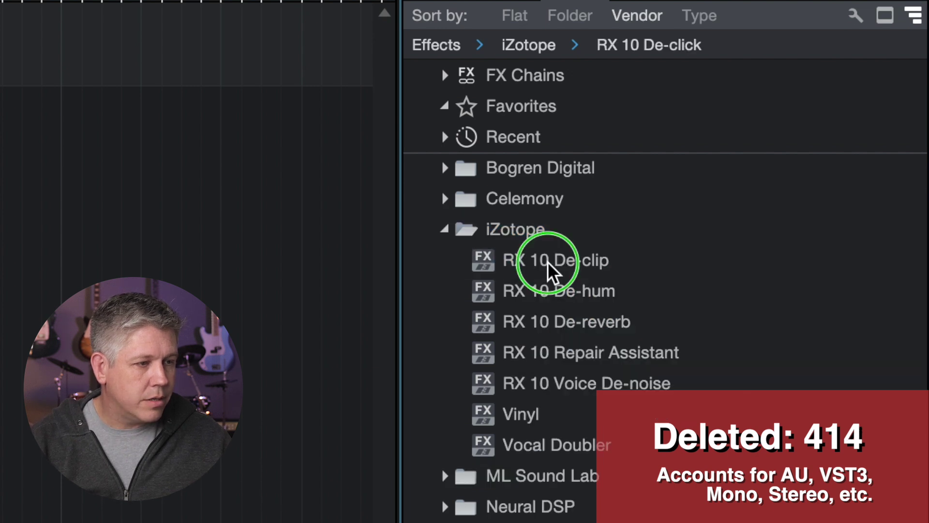
click(568, 344)
right_click(539, 265)
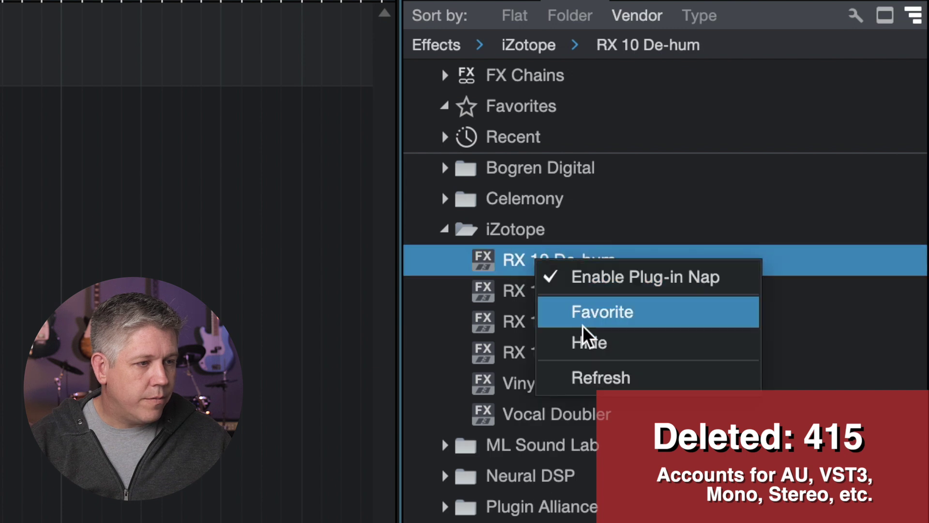
click(587, 342)
right_click(555, 265)
click(605, 345)
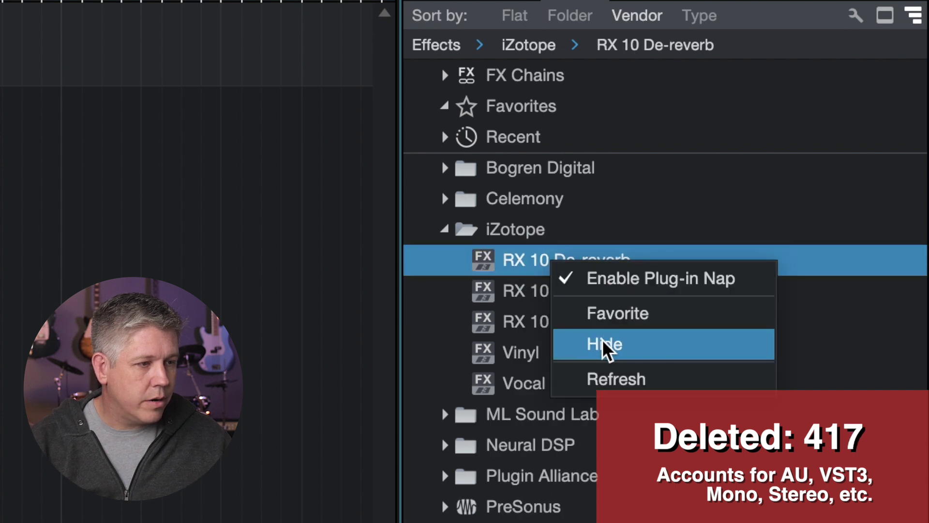
right_click(554, 293)
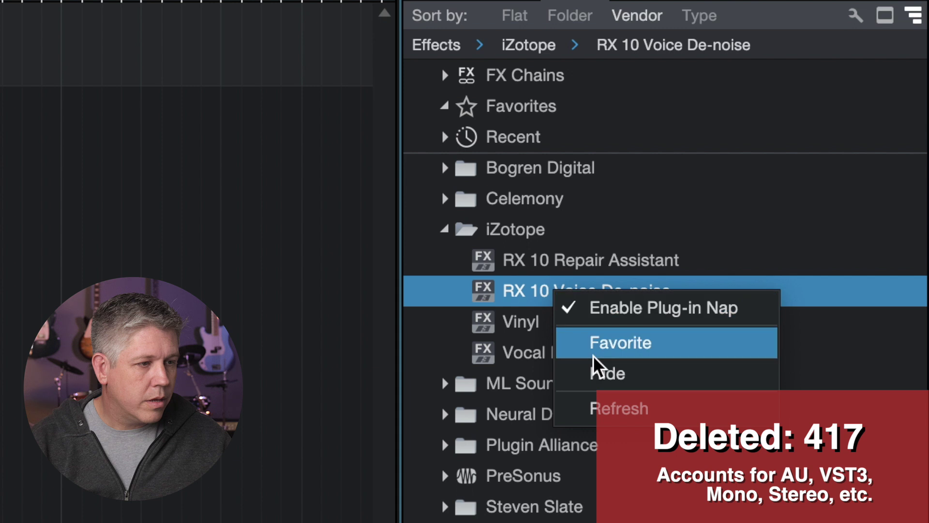
click(602, 376)
click(448, 236)
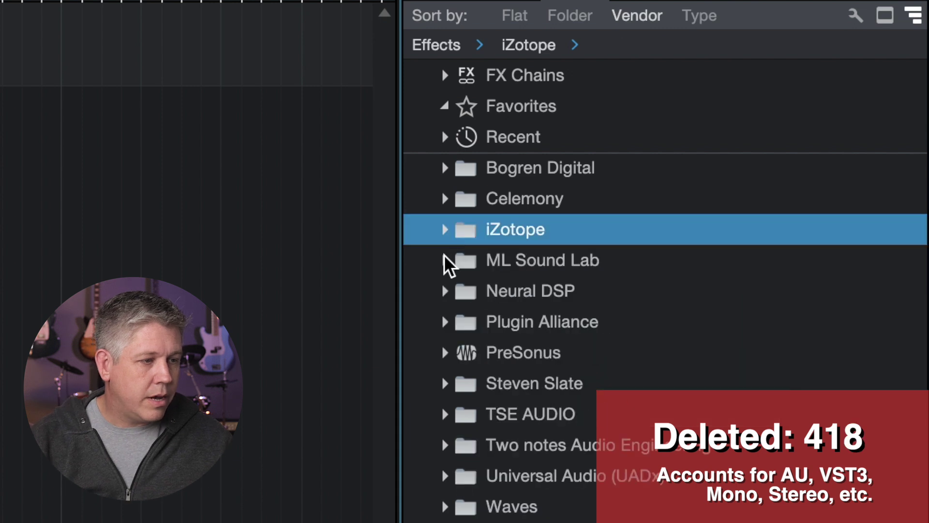
- Hide Amped - VX30 from the ML Sound Lab folder
click(445, 260)
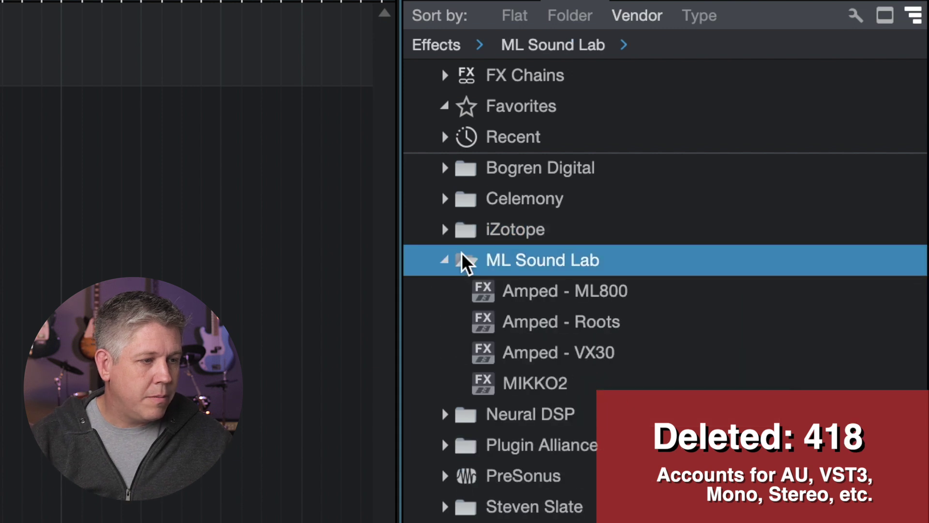
right_click(534, 352)
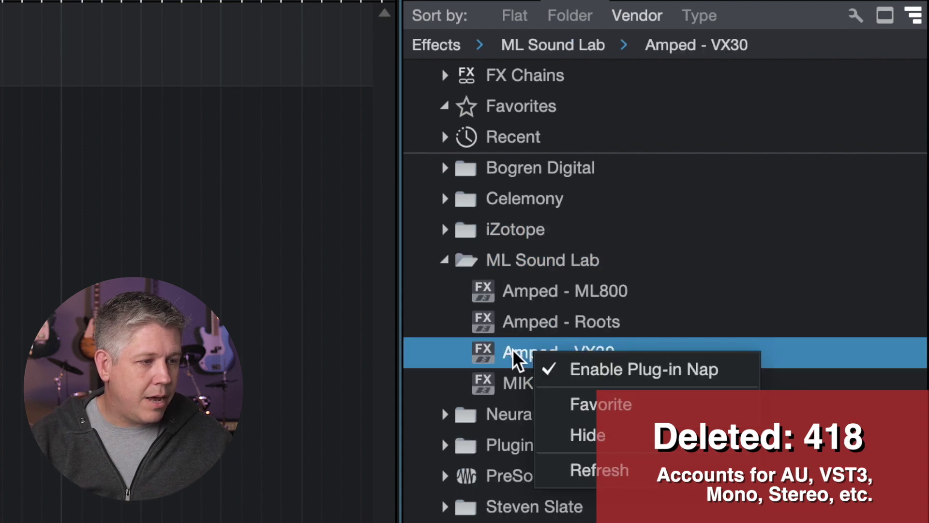
click(599, 438)
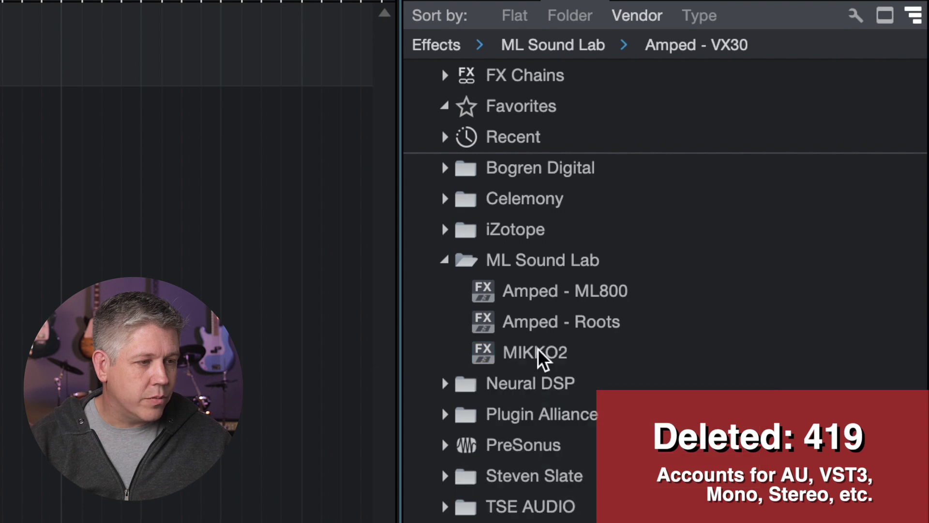
click(450, 262)
- Review and collapse the Neural DSP, Plugin Alliance, PreSonus and Steven Slate folders
click(454, 290)
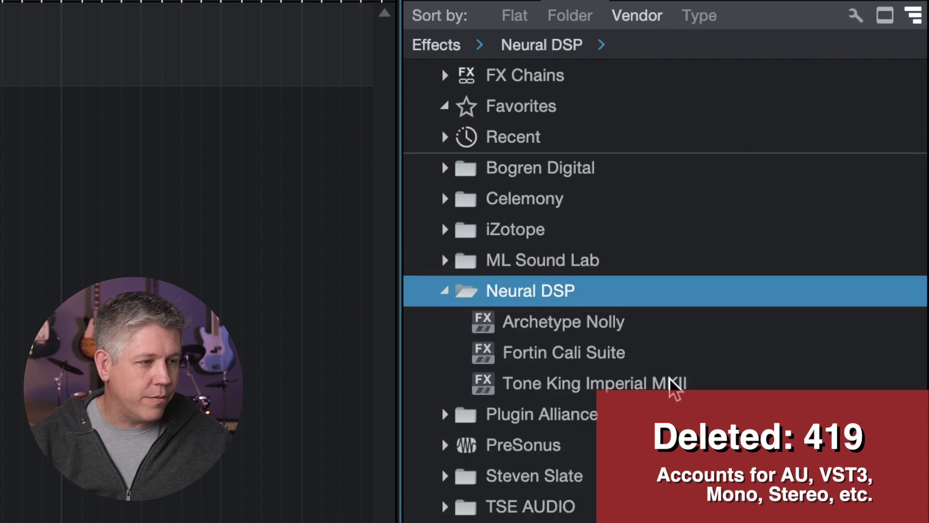
click(445, 291)
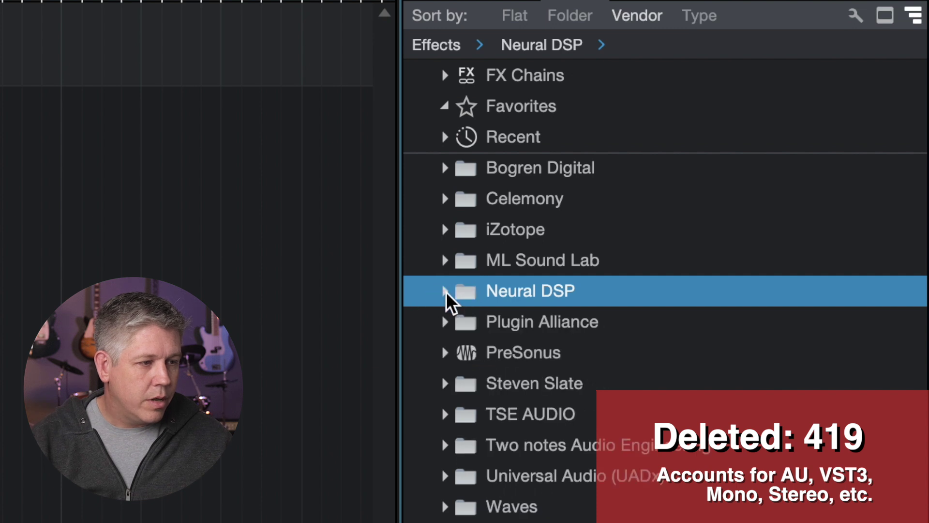
click(450, 321)
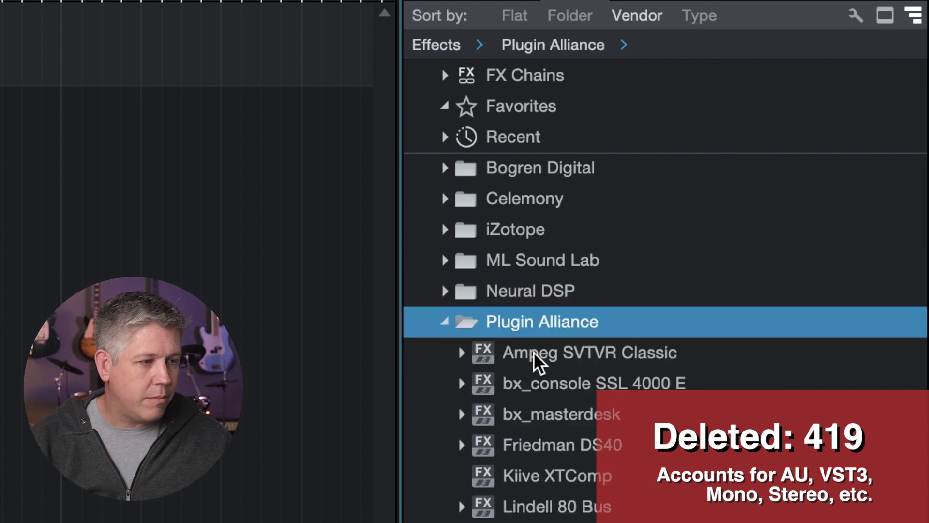
click(446, 322)
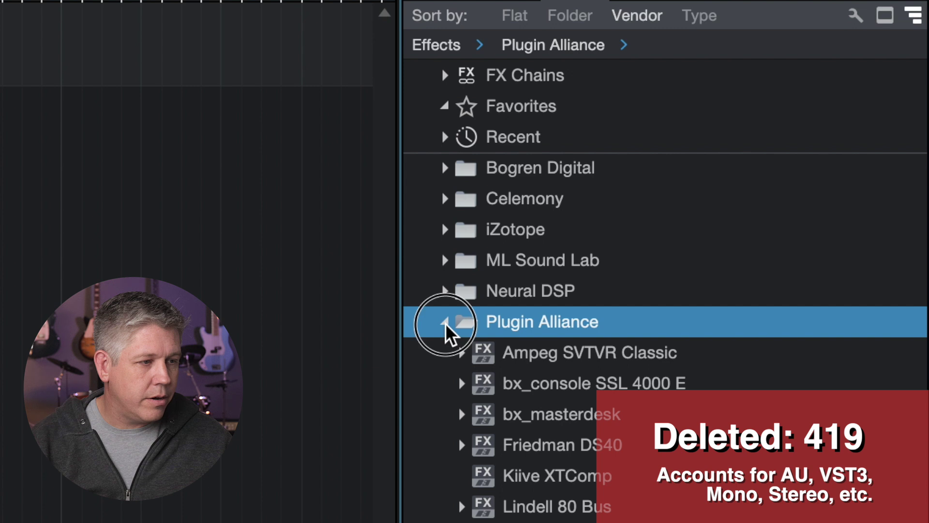
click(445, 353)
click(446, 352)
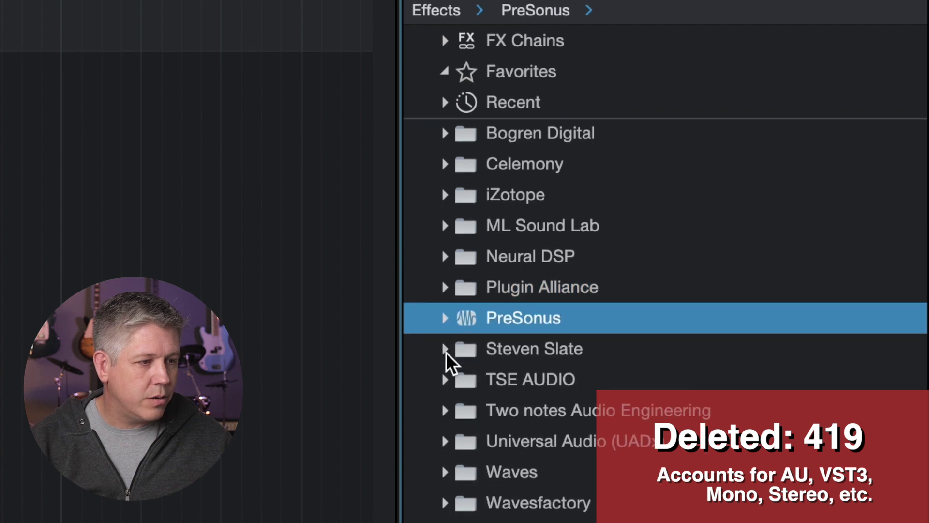
click(443, 348)
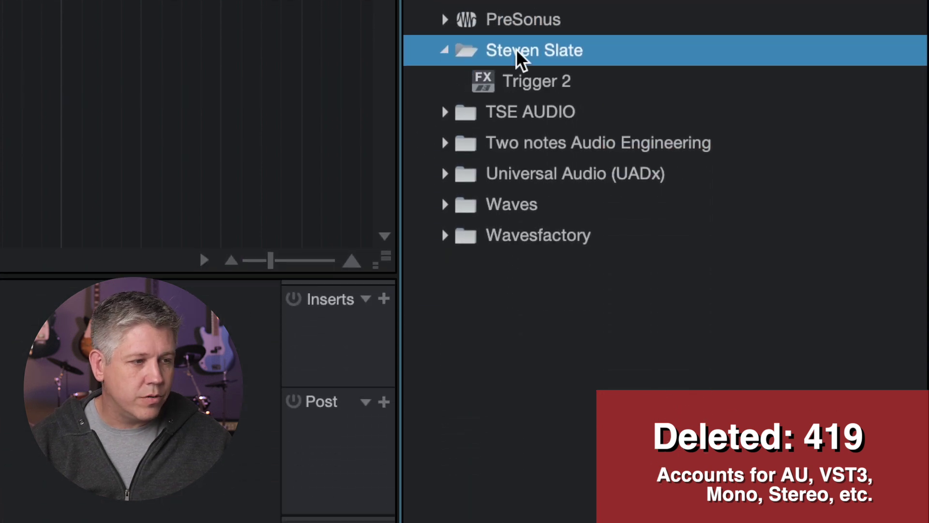
click(445, 50)
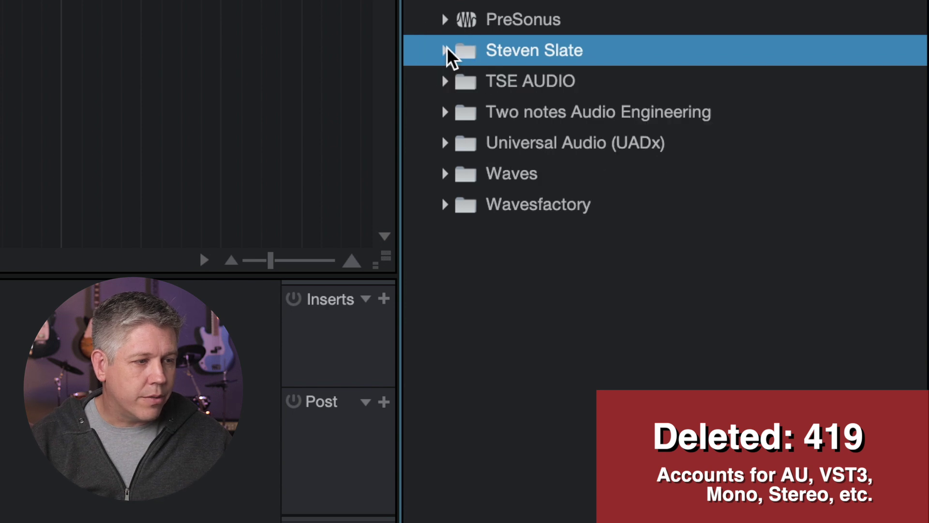
- Review the TSE AUDIO, Two notes, Universal Audio (UADx), Waves and Wavesfactory folders
click(445, 82)
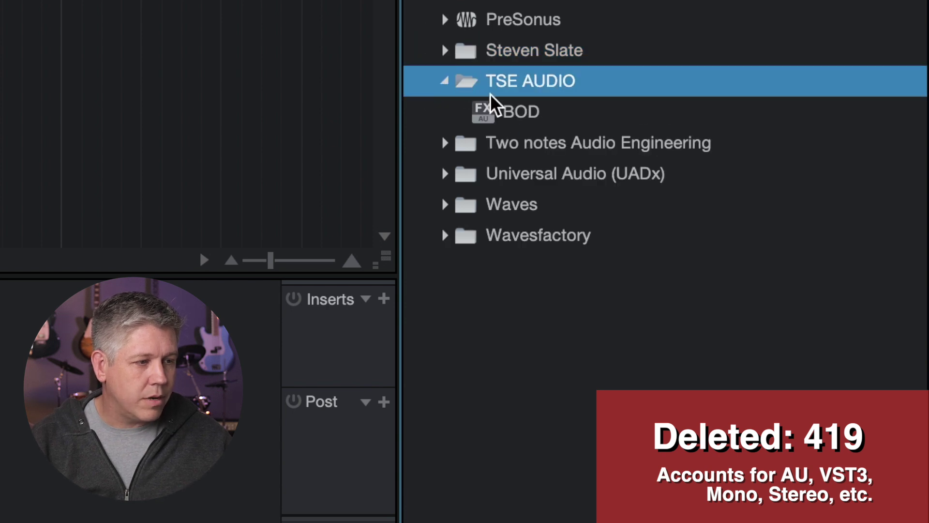
click(444, 81)
click(445, 112)
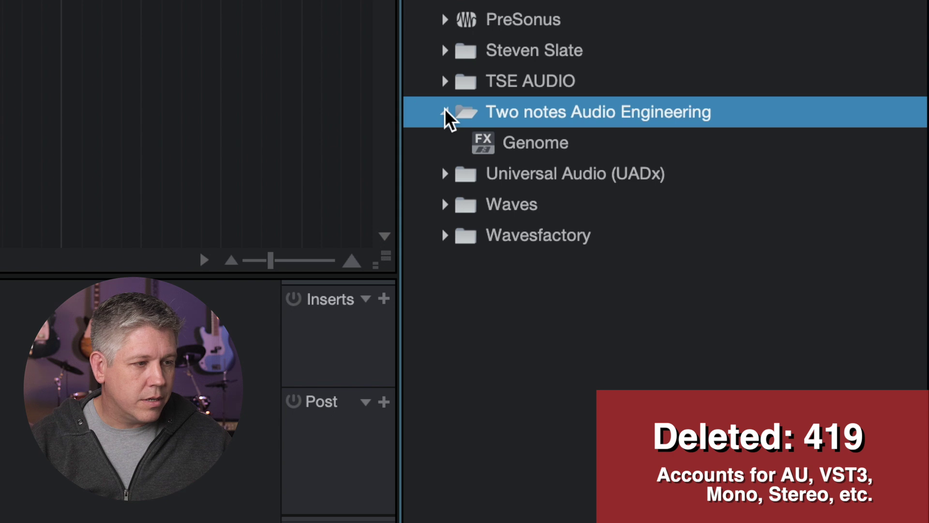
click(446, 112)
click(444, 143)
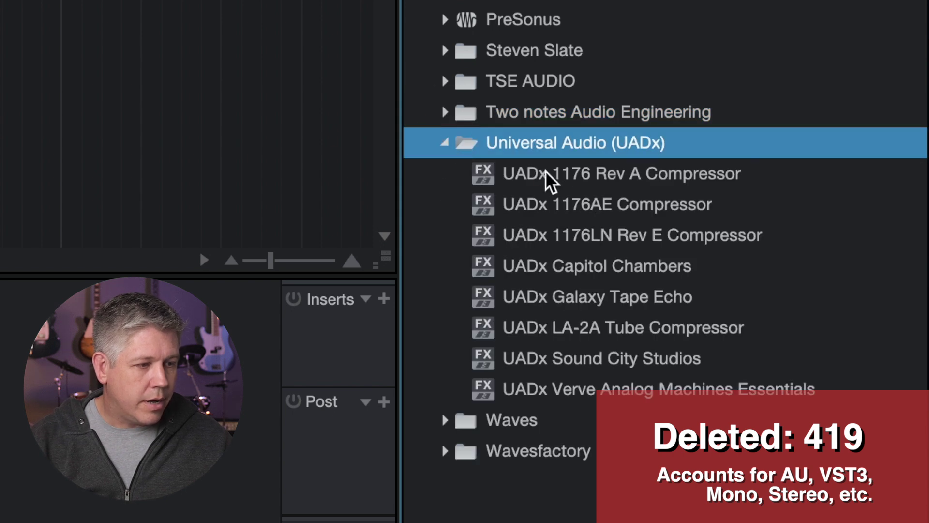
click(445, 144)
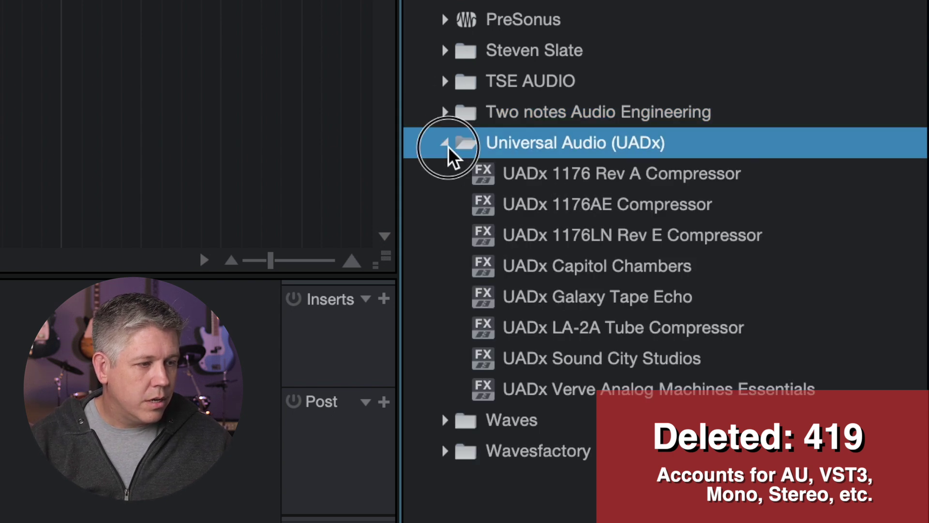
click(445, 174)
click(446, 174)
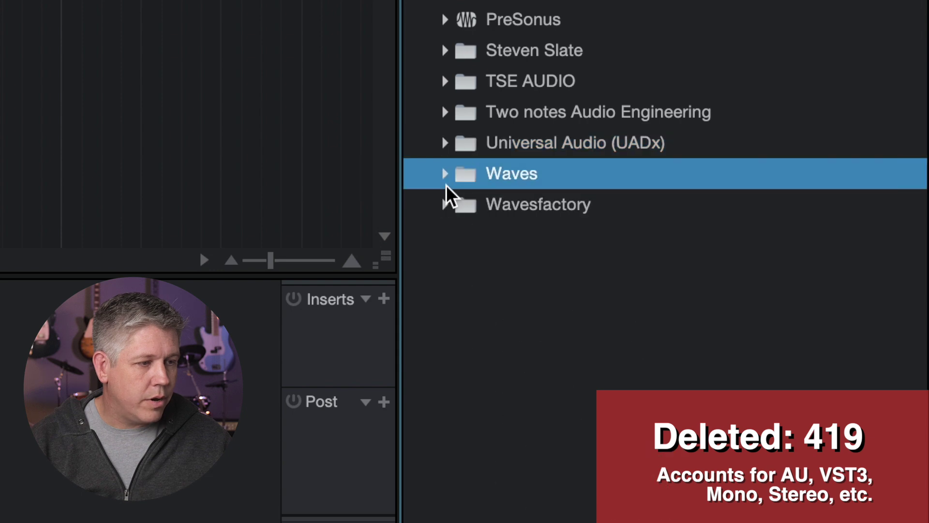
click(446, 204)
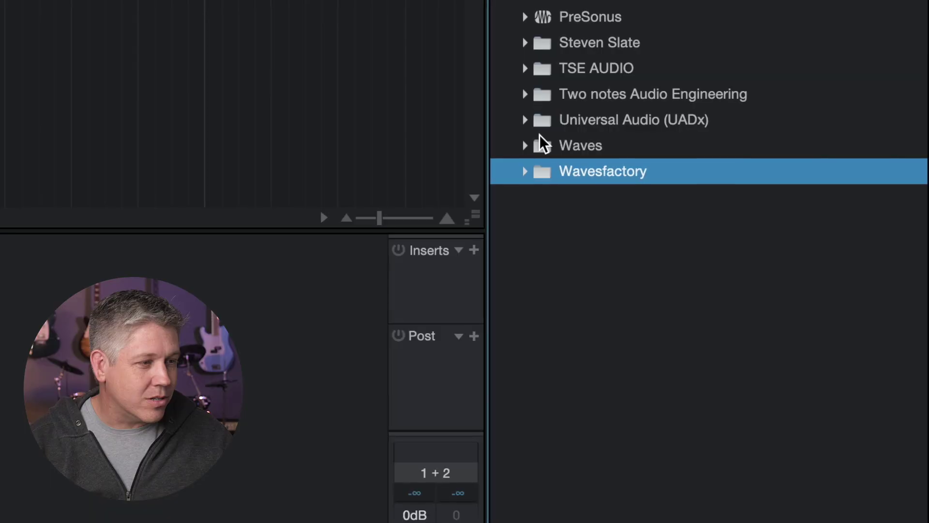
- Bring up the PreSonus native effects and scroll through the list
click(526, 19)
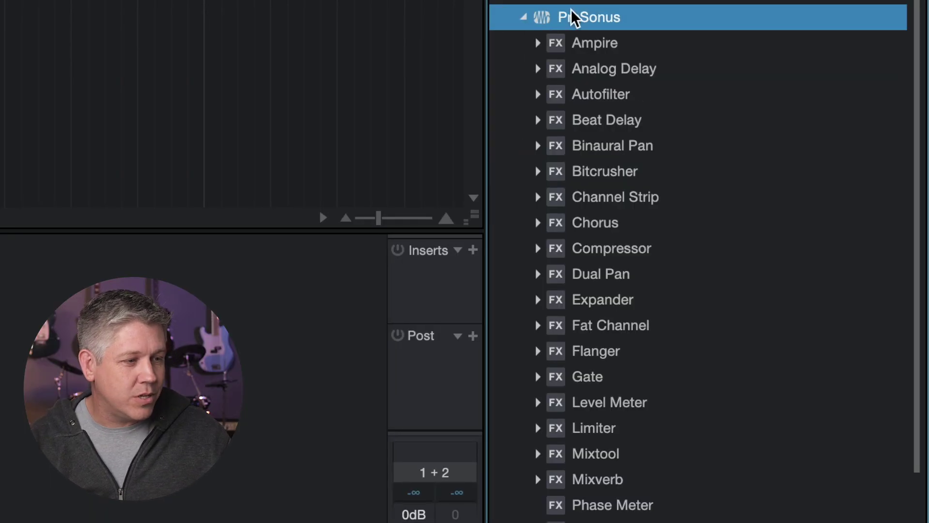
scroll(574, 177, down, 5)
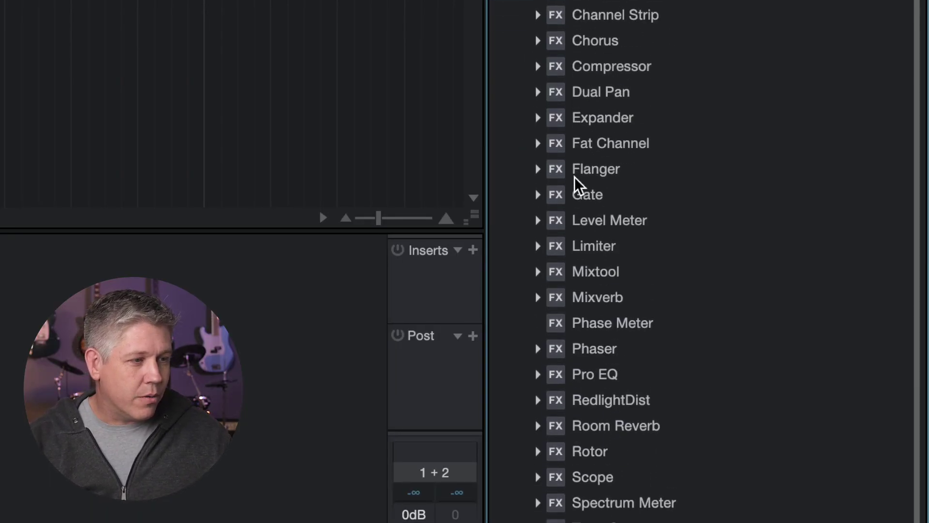
scroll(574, 176, up, 1)
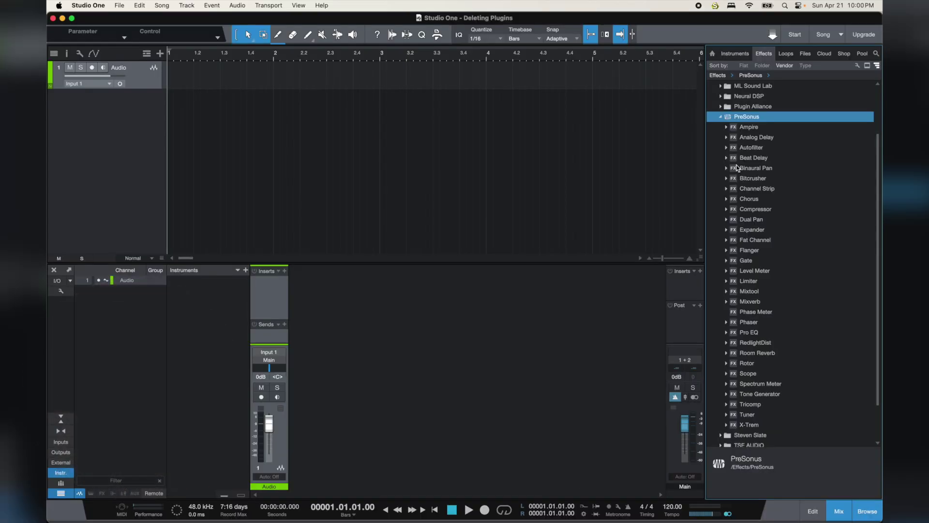
key(ctrl+Right)
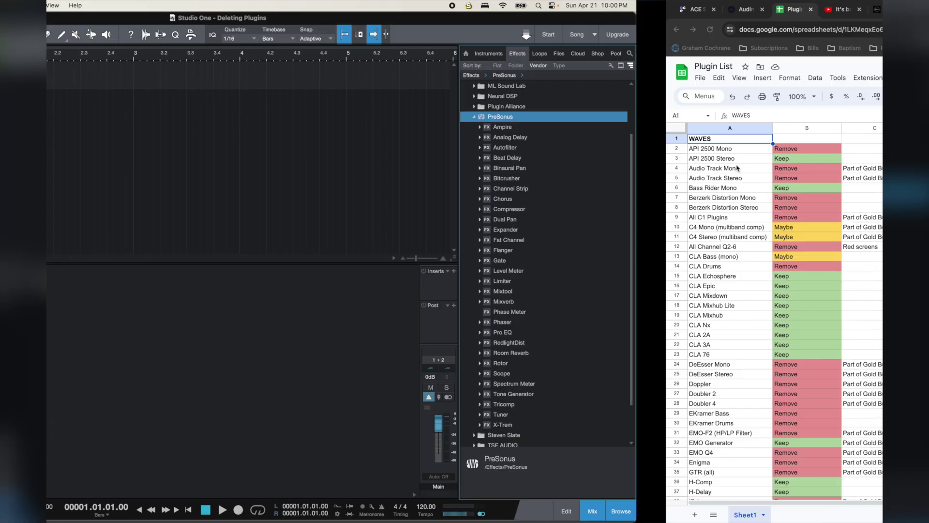
scroll(177, 286, down, 10)
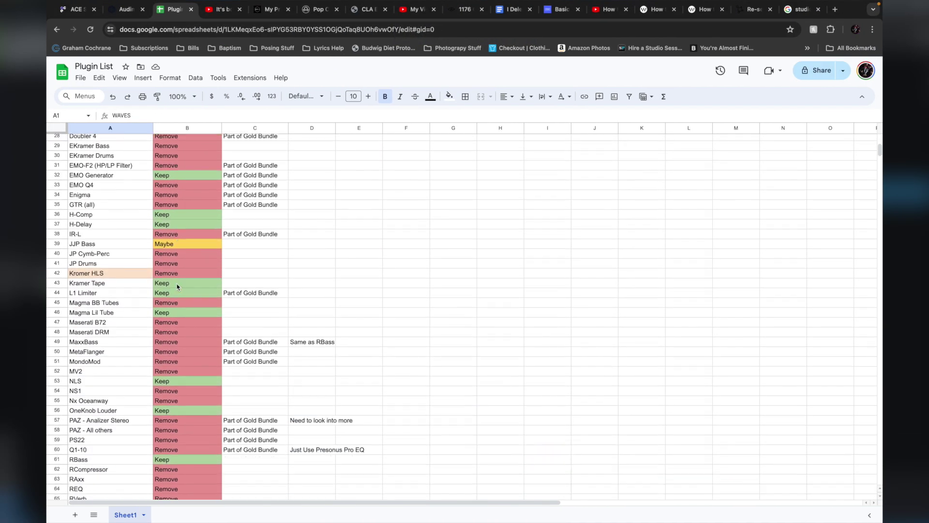
scroll(176, 284, down, 10)
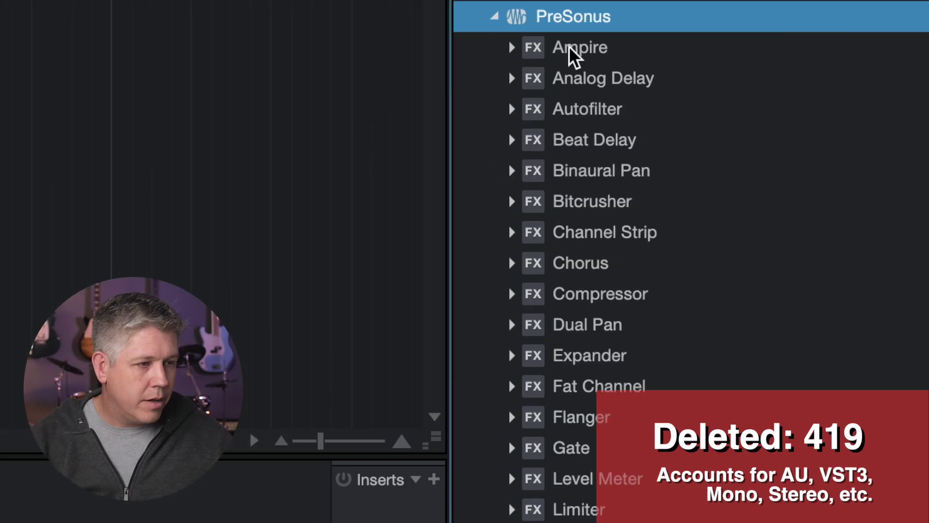
- Hide Ampire and Beat Delay from the PreSonus effects
right_click(571, 48)
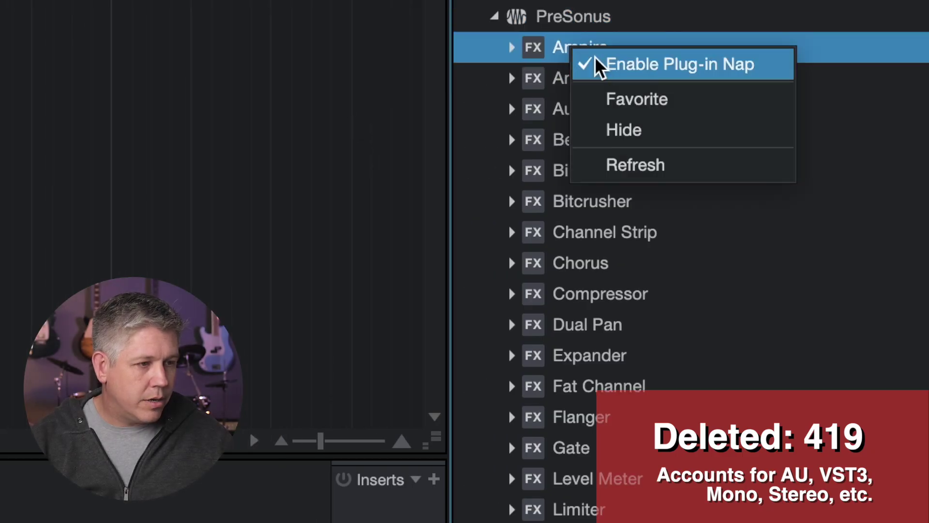
click(617, 134)
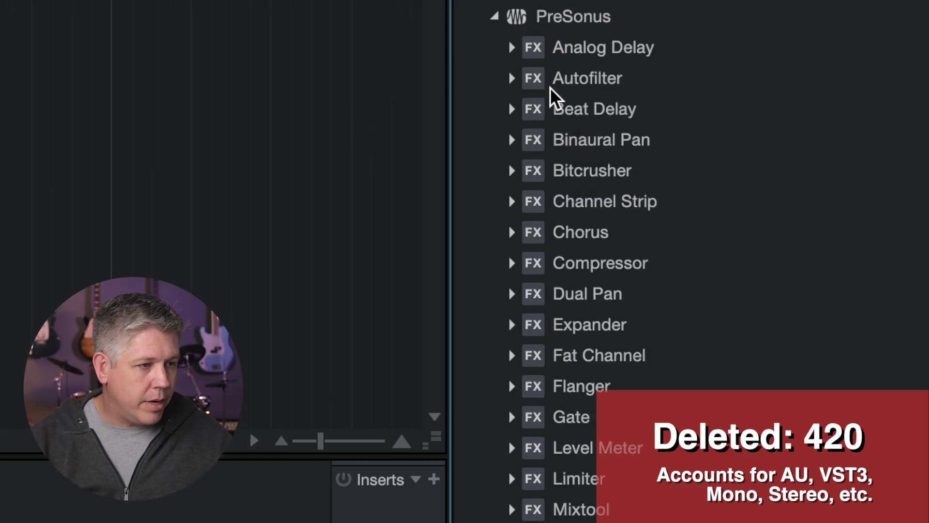
right_click(569, 109)
click(614, 193)
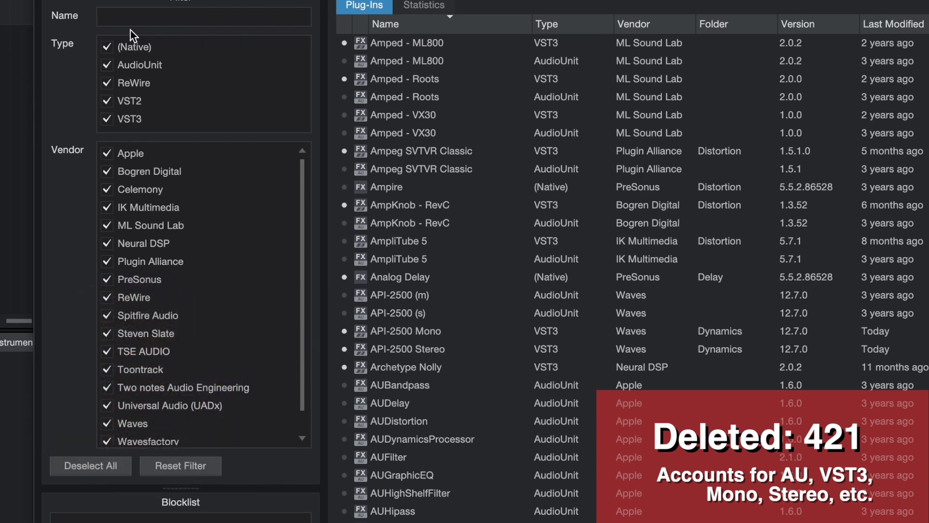
- Filter to native plug-ins and hide Binaural Pan, Channel Strip, Compressor, Dual Pan and Expander
click(112, 468)
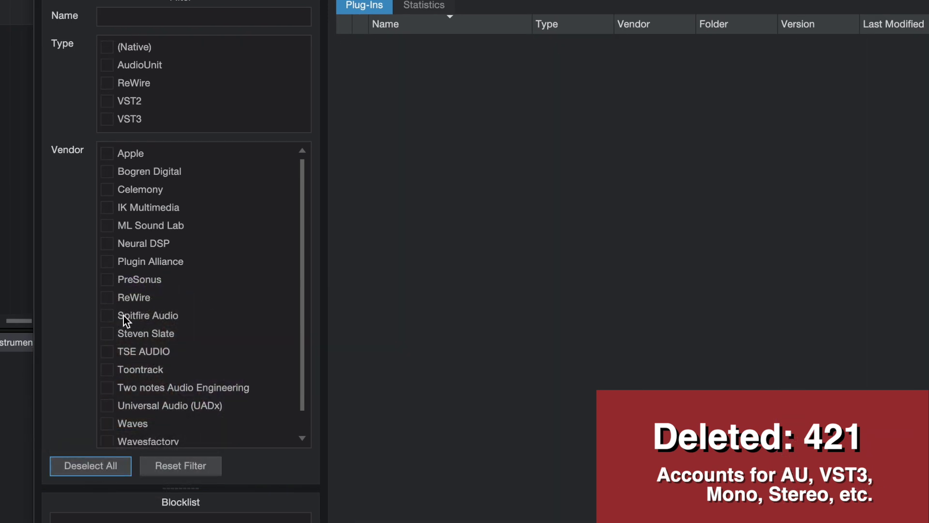
click(108, 45)
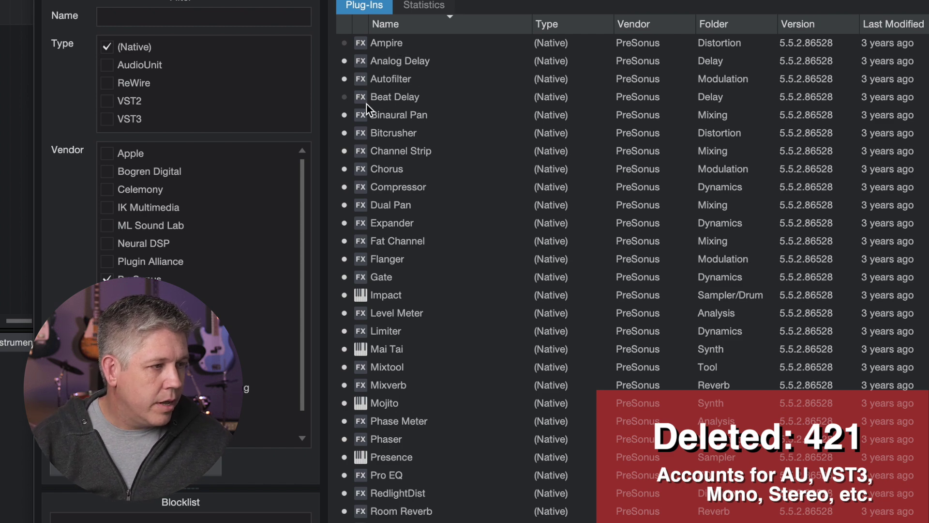
click(346, 116)
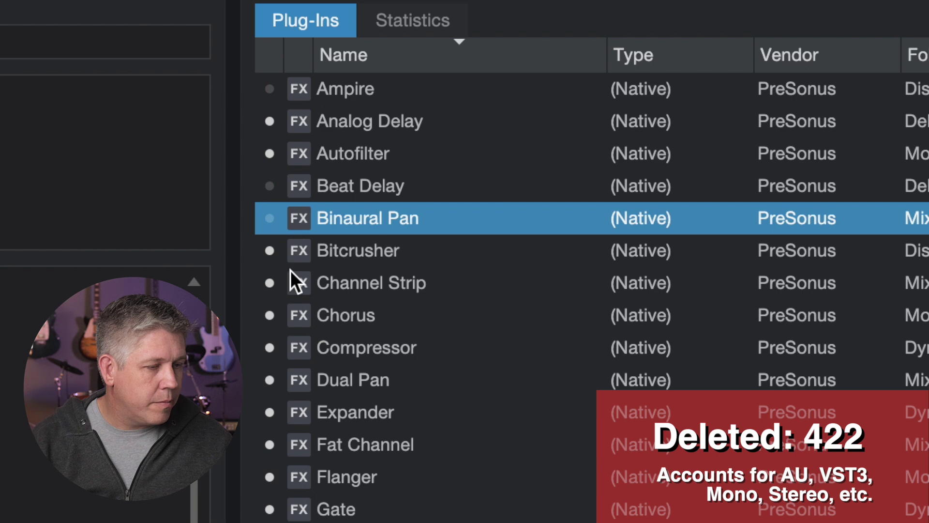
click(269, 285)
click(269, 347)
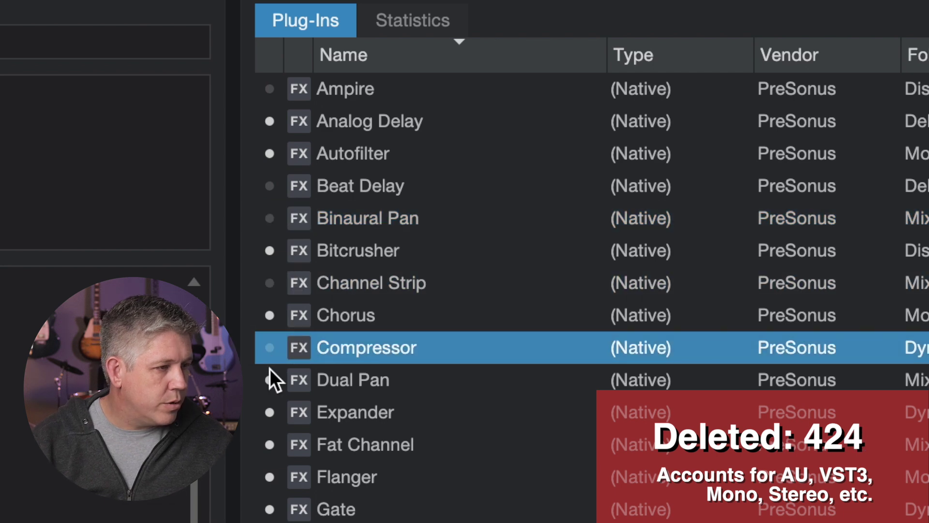
click(269, 380)
click(269, 411)
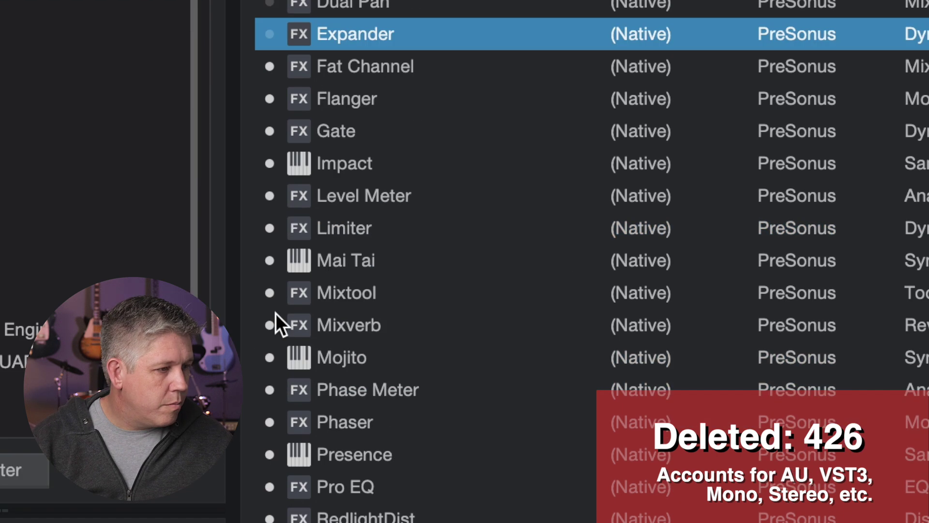
- Hide Mixtool, Mixverb, Room Reverb, Scope, Spectrum Meter, Tone Generator, Tricomp and Tuner
click(270, 48)
click(272, 78)
scroll(288, 245, down, 2)
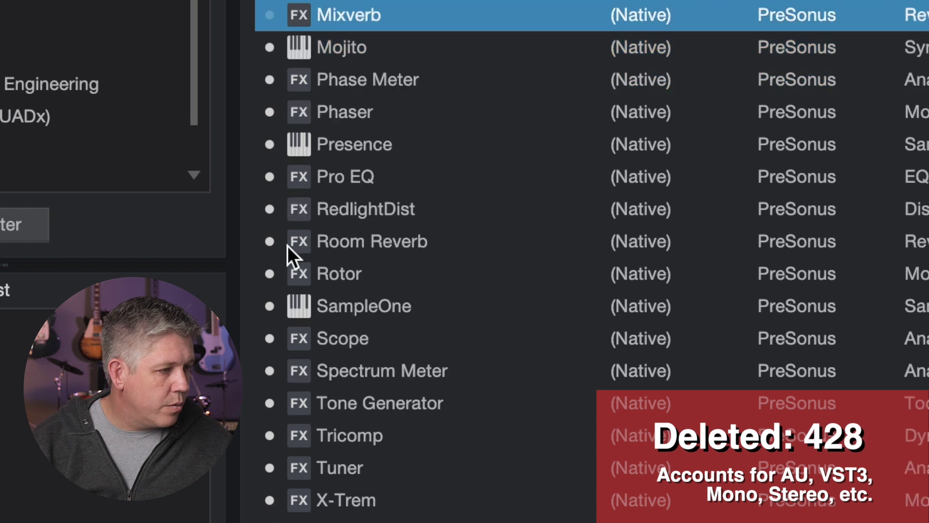
click(273, 242)
click(270, 338)
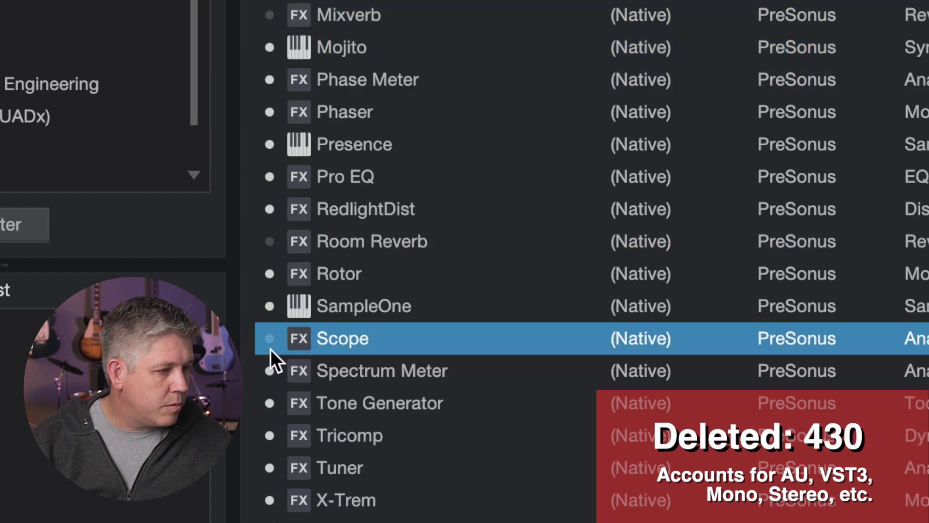
click(269, 370)
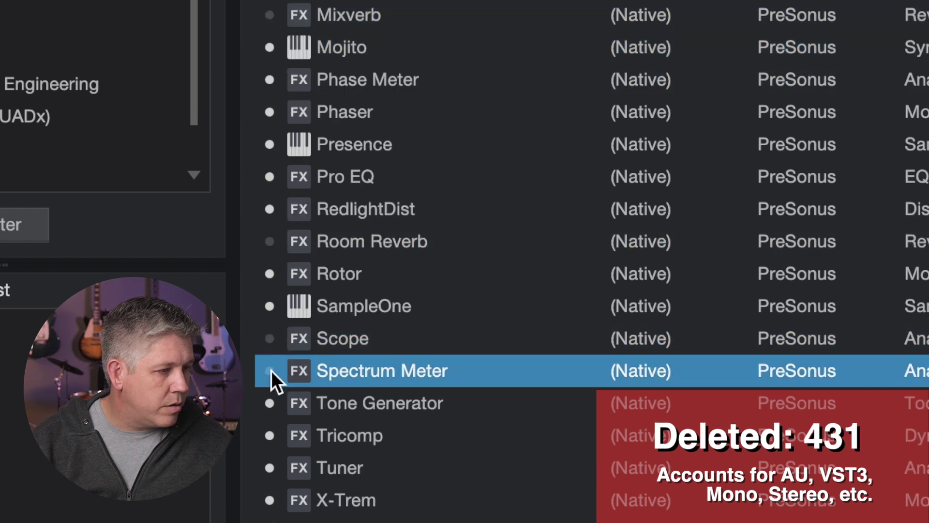
click(266, 405)
scroll(272, 443, up, 1)
click(270, 455)
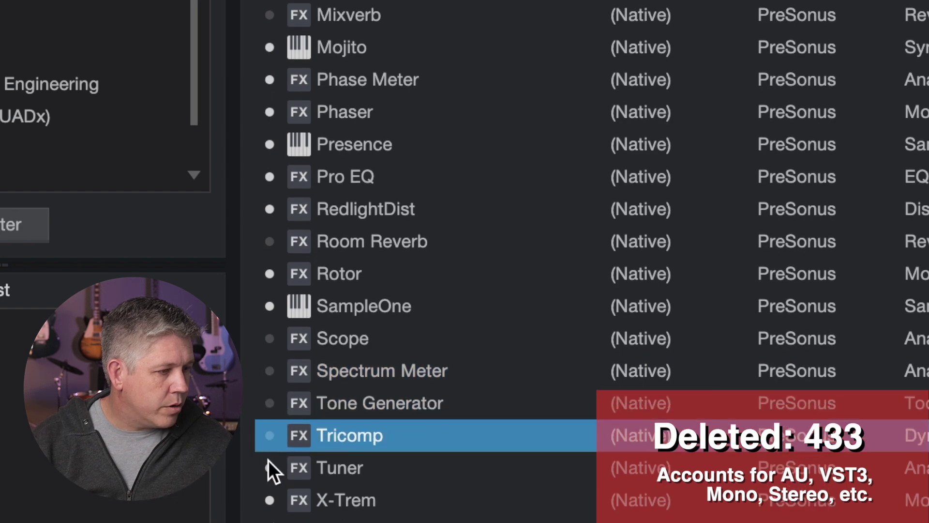
click(269, 486)
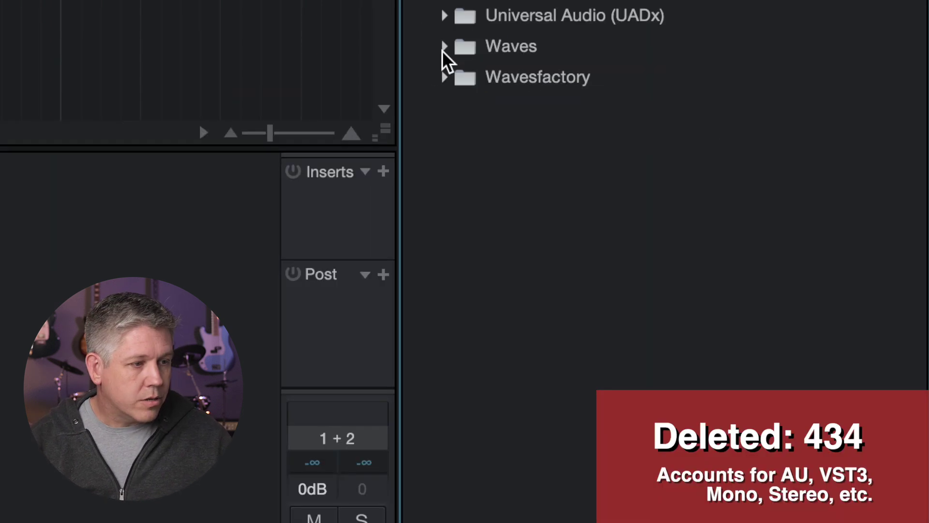
- Expand Waves and hide Bass Rider Live Mono/Stereo, API-2500 Mono and Bass Rider Stereo
click(444, 47)
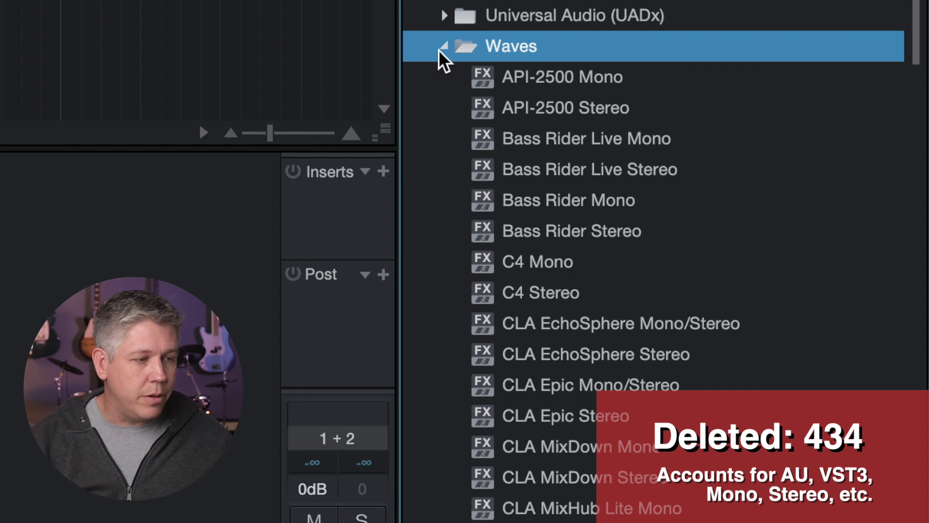
right_click(531, 139)
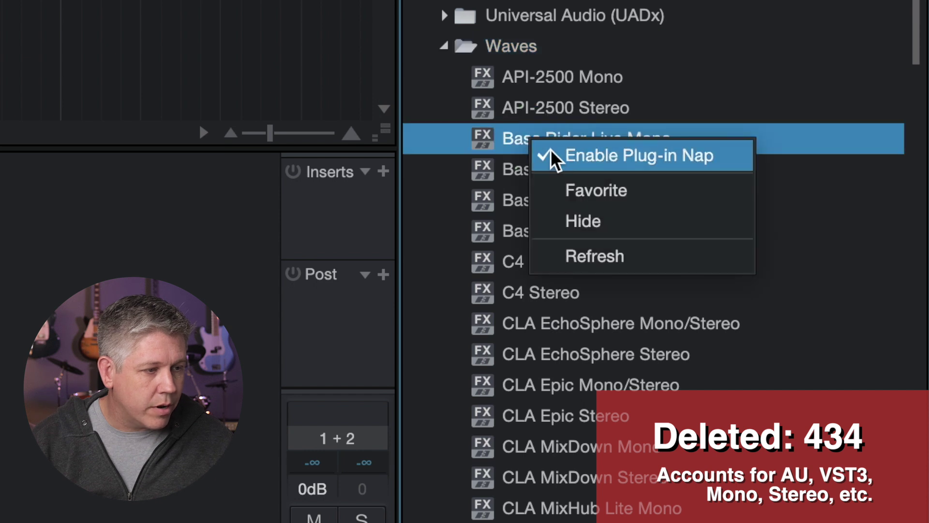
click(597, 218)
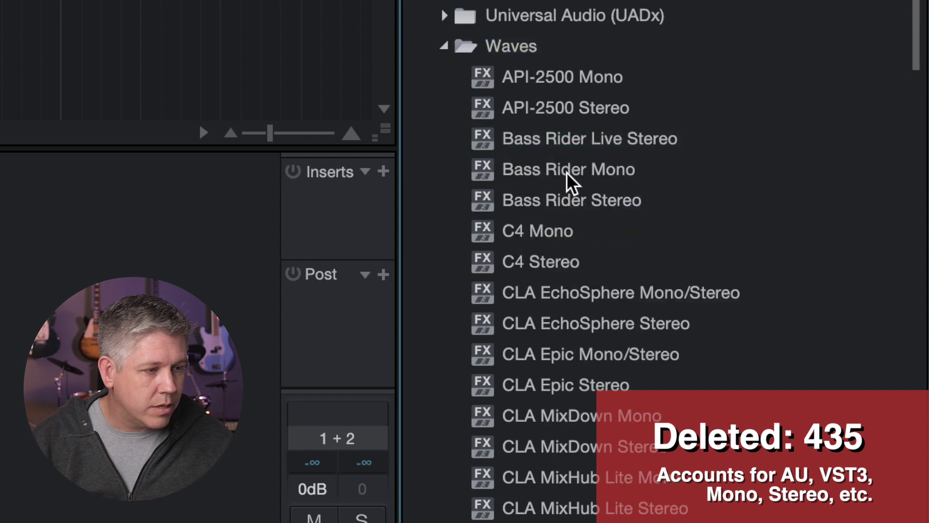
right_click(561, 146)
click(609, 230)
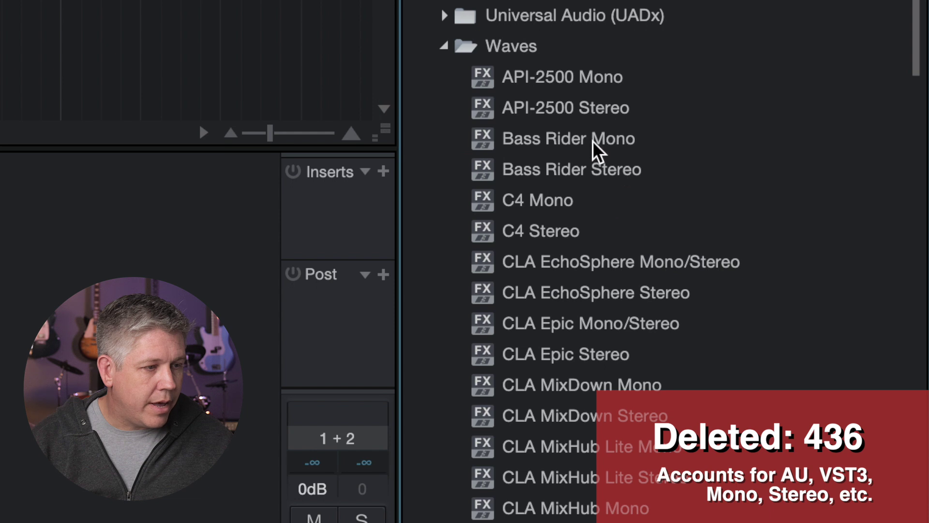
right_click(565, 82)
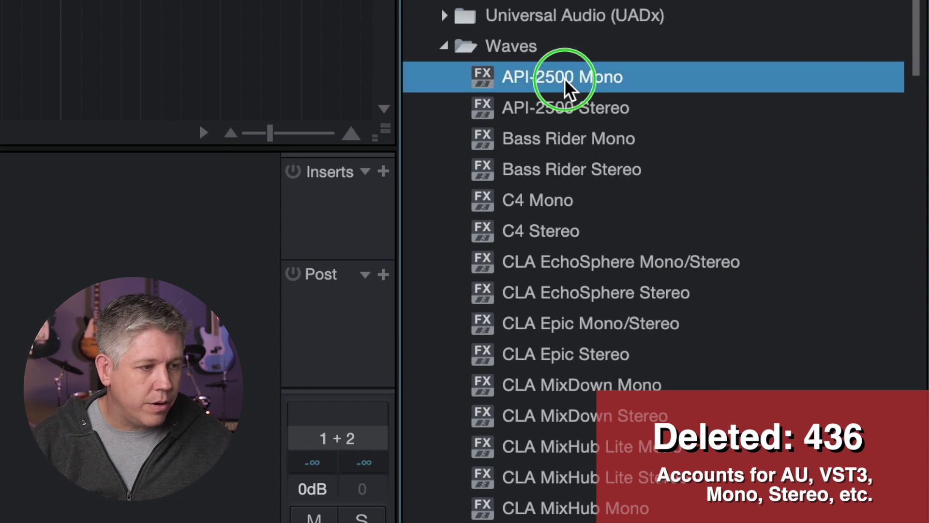
click(630, 165)
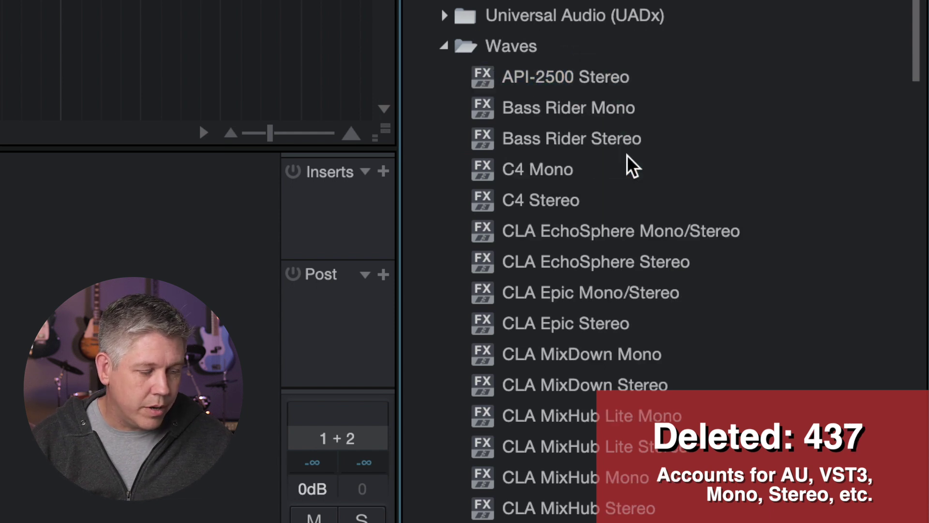
right_click(543, 141)
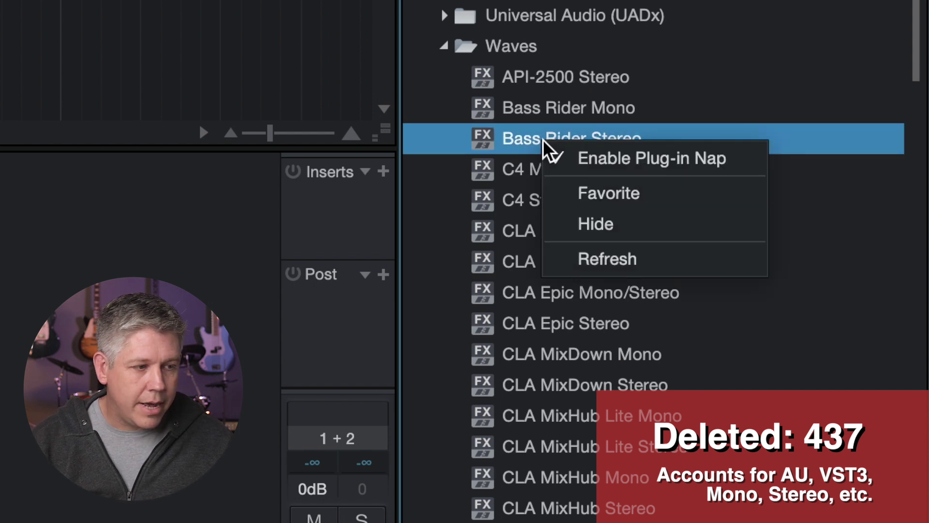
click(614, 228)
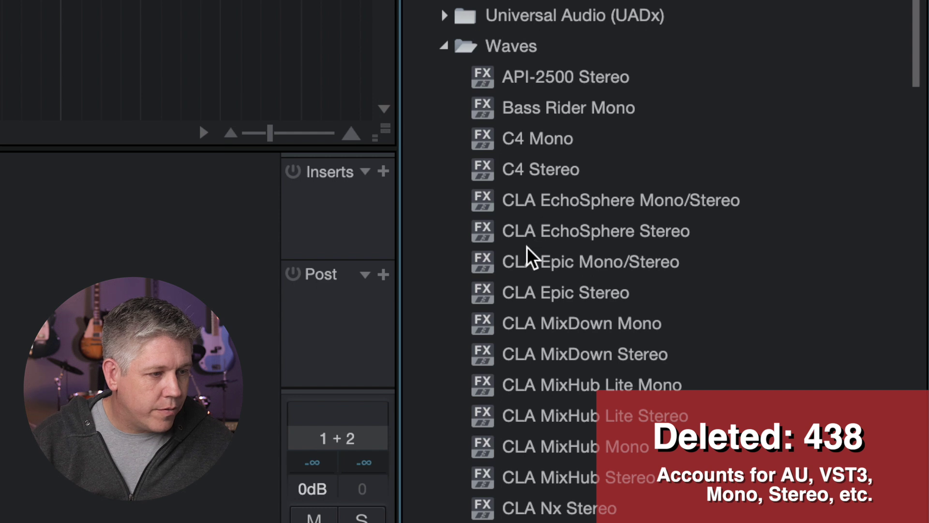
- Hide CLA MixDown Mono, CLA-3A Stereo, CLA-76 Stereo and CLA-2A Stereo
right_click(551, 333)
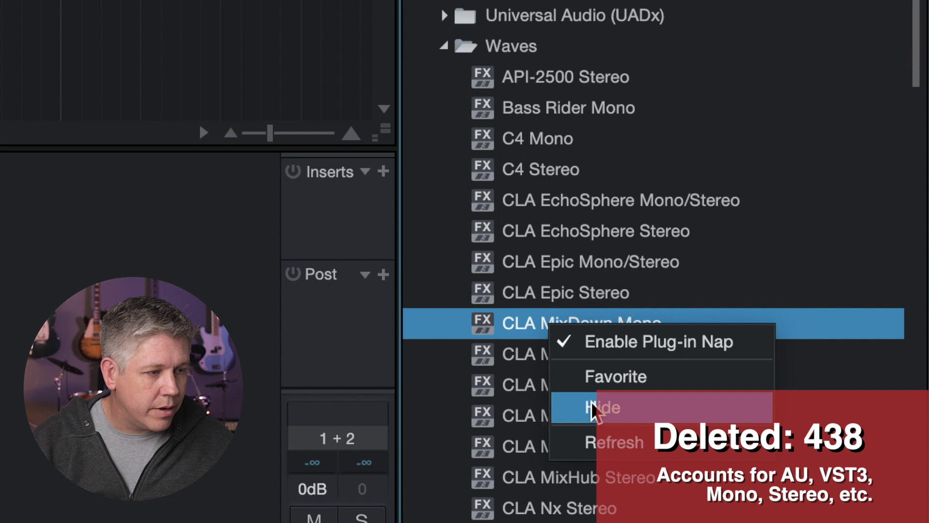
click(561, 406)
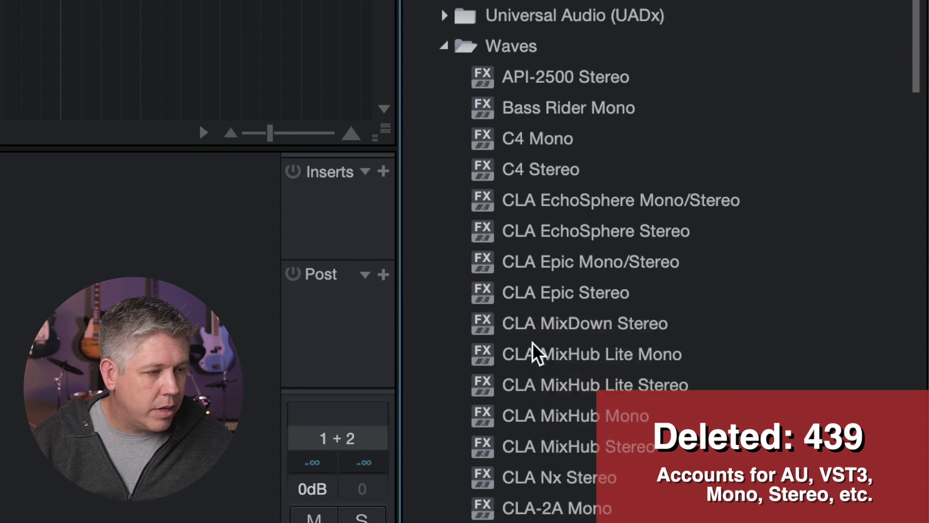
scroll(523, 368, down, 4)
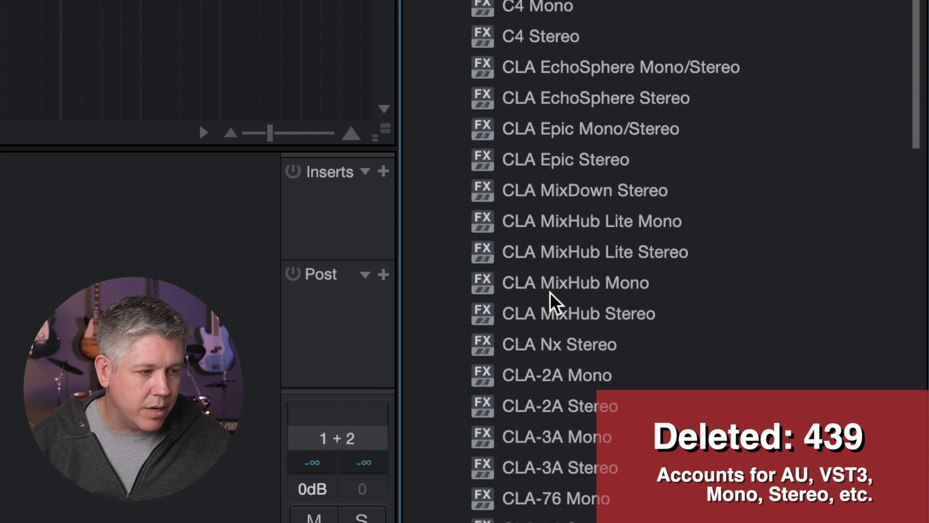
scroll(551, 292, down, 3)
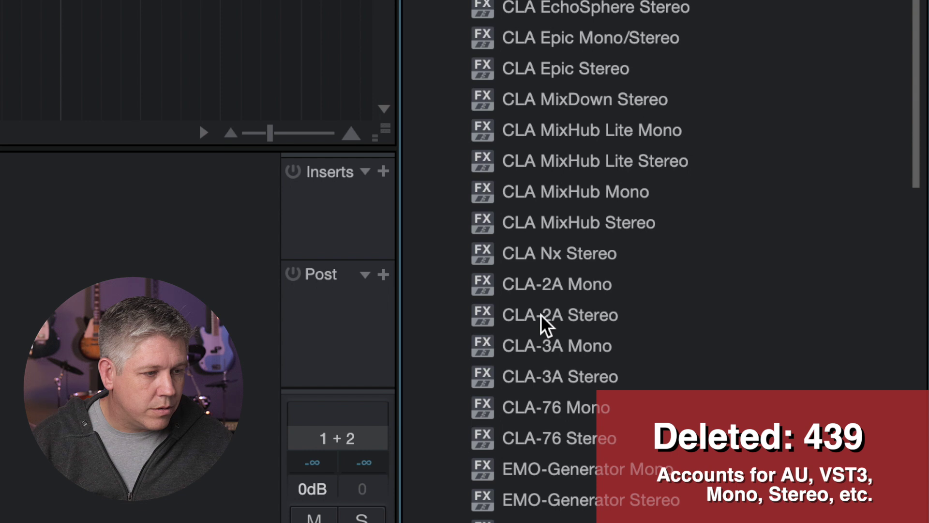
right_click(556, 377)
click(608, 459)
right_click(557, 408)
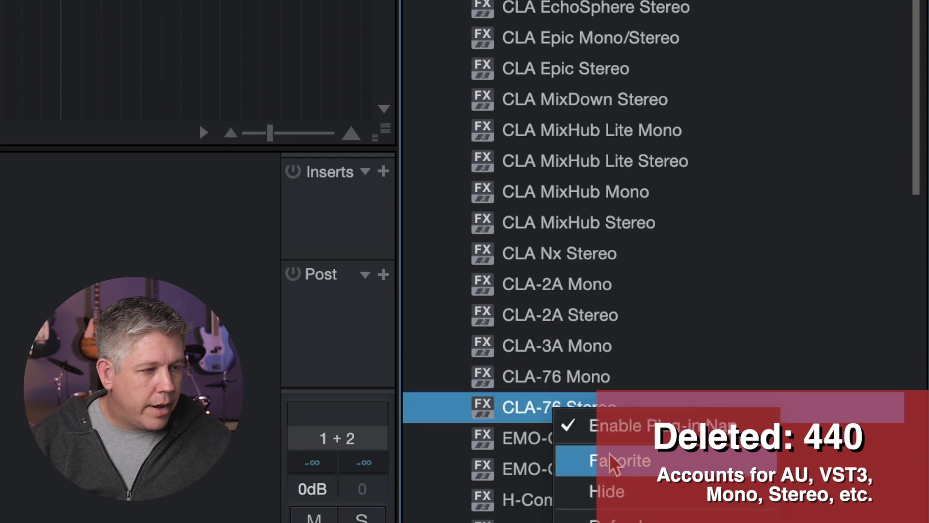
click(616, 494)
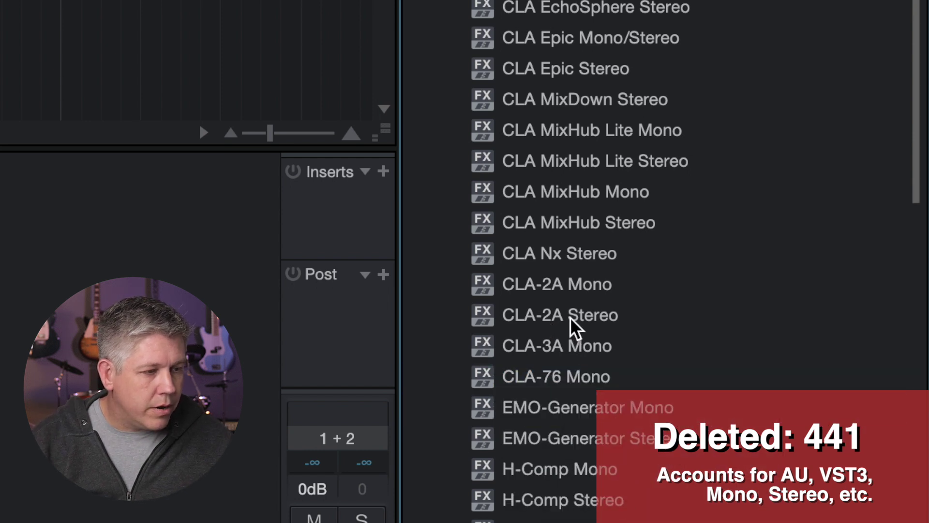
right_click(571, 319)
click(622, 402)
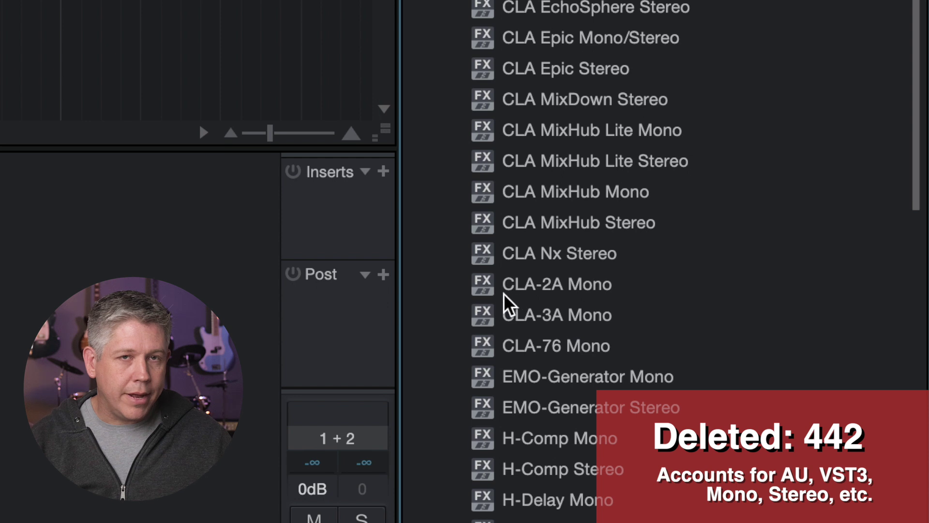
- Hide EMO-Generator Stereo, keeping only the Mono version
scroll(513, 367, down, 1)
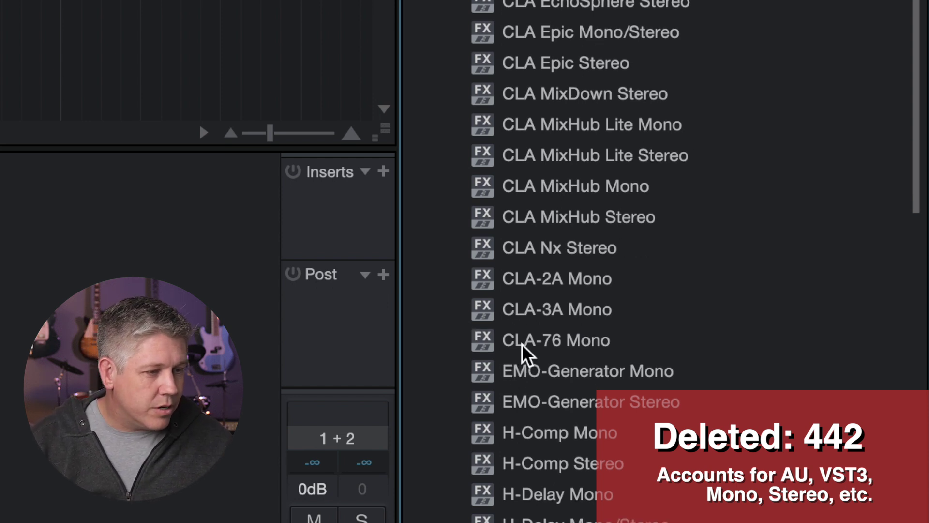
right_click(556, 400)
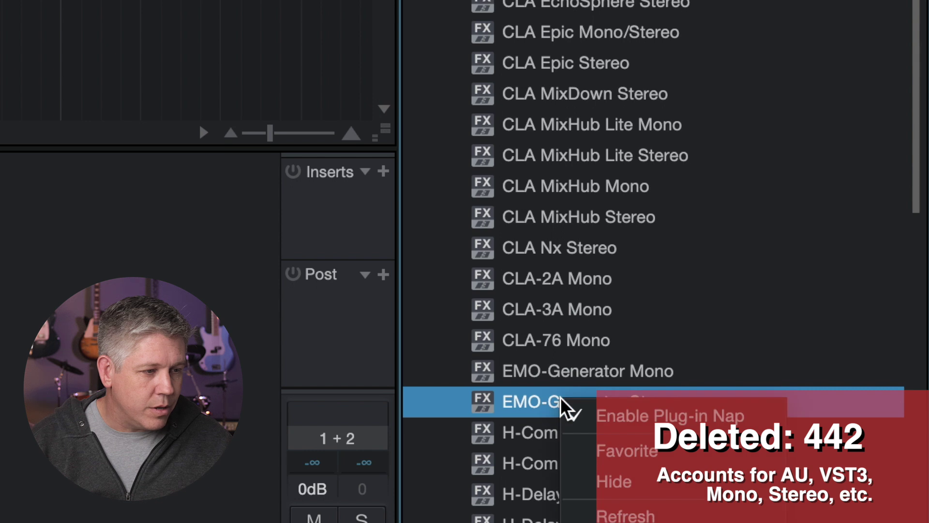
click(638, 489)
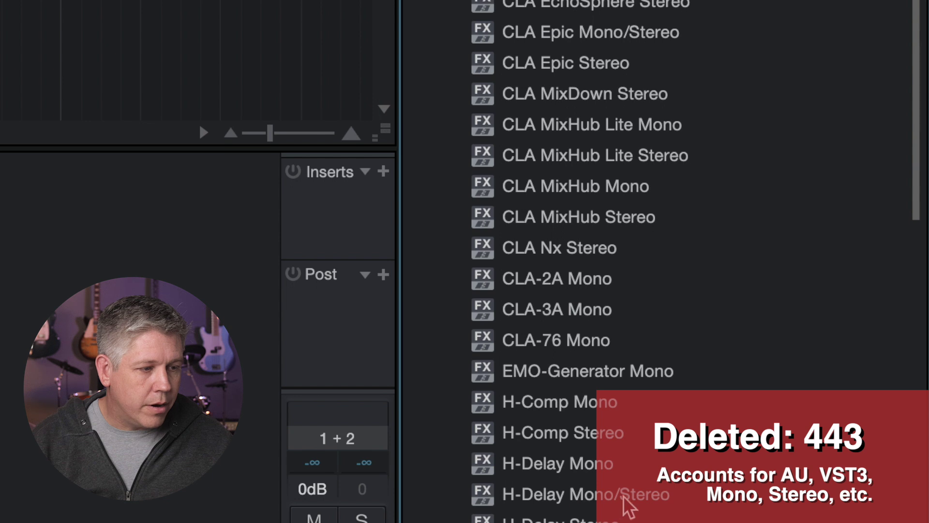
scroll(557, 479, down, 3)
- Hide the Waves OneKnob Louder Mono and RBass Stereo plug-ins from the browser
scroll(580, 334, down, 5)
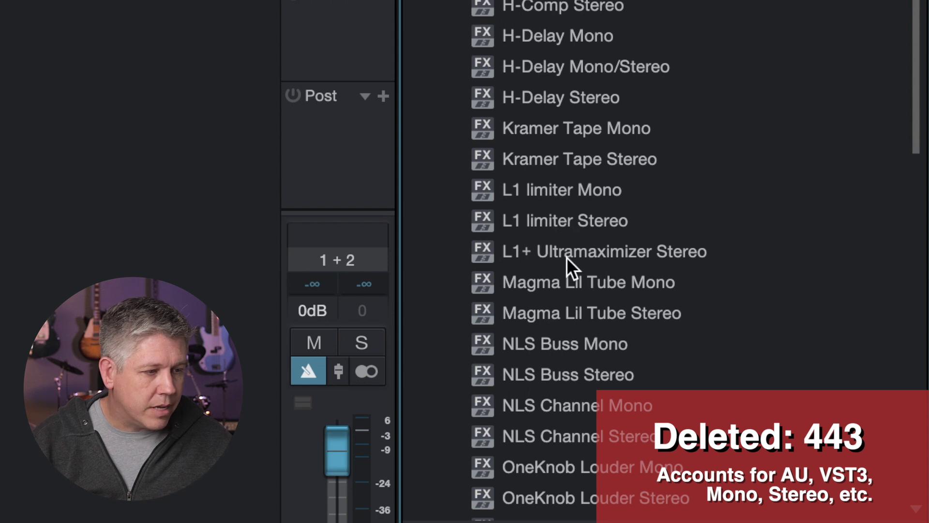
scroll(571, 285, down, 4)
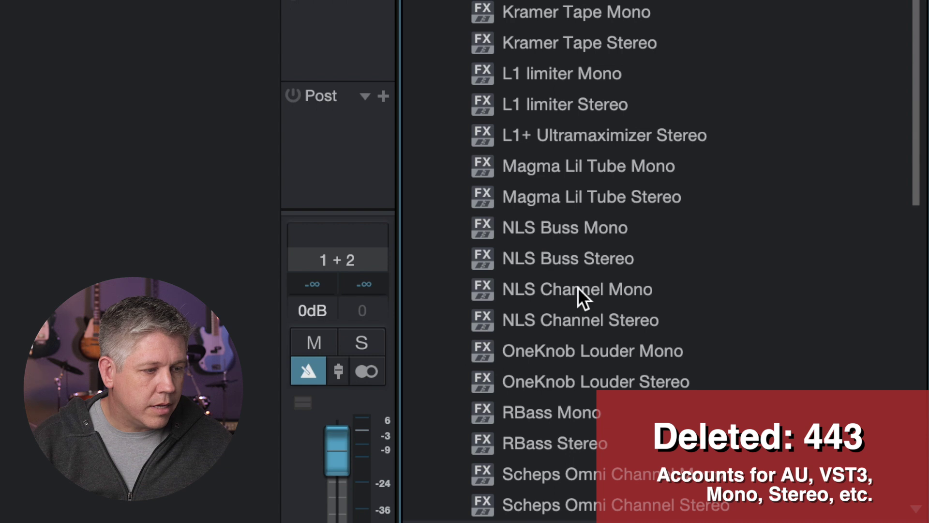
scroll(577, 290, down, 7)
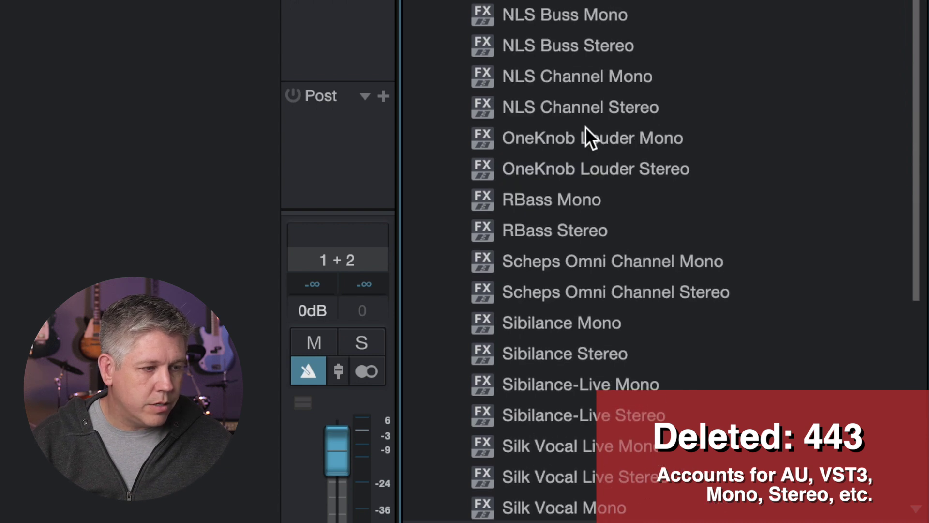
right_click(595, 143)
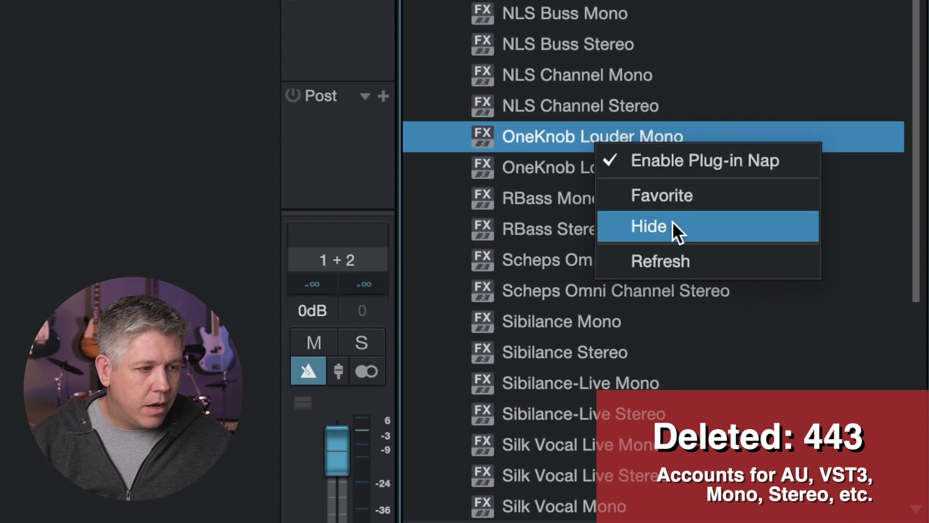
click(673, 223)
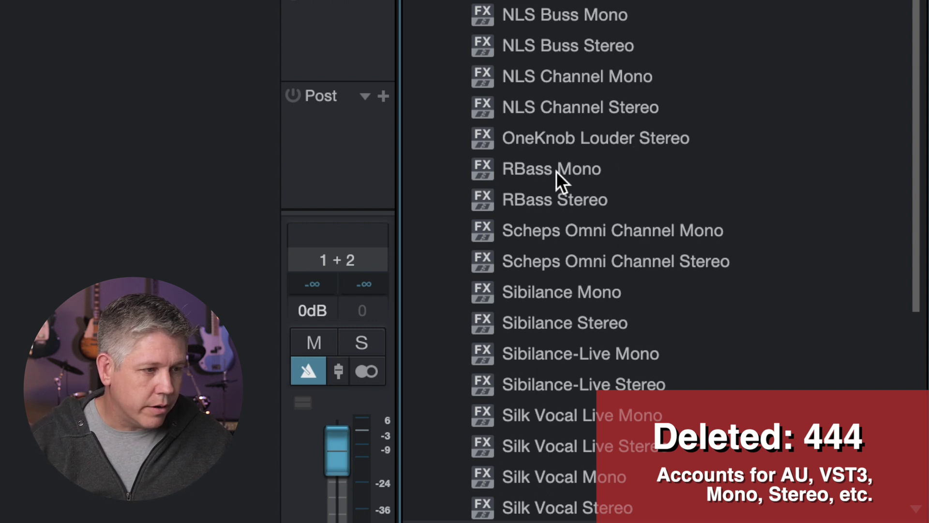
right_click(556, 199)
click(616, 280)
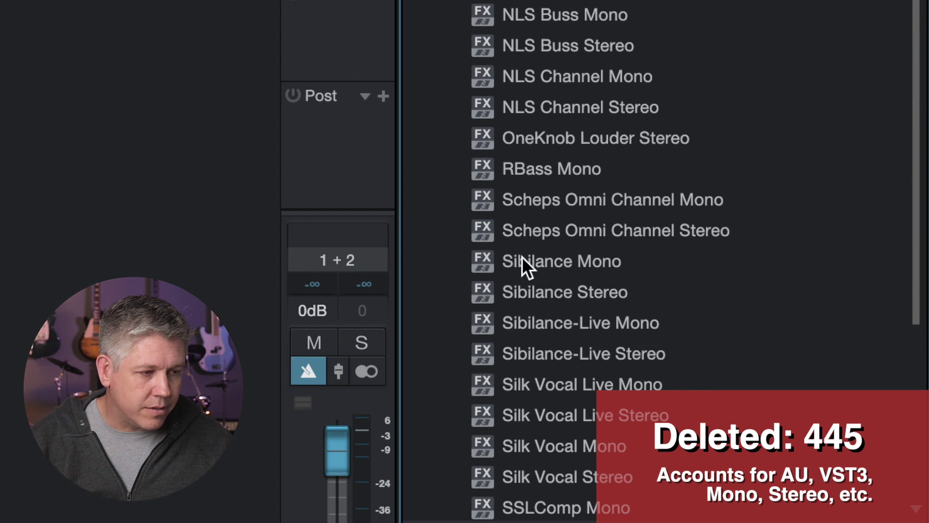
- Hide the Mono and Stereo versions of Sibilance-Live and Silk Vocal Live
right_click(535, 323)
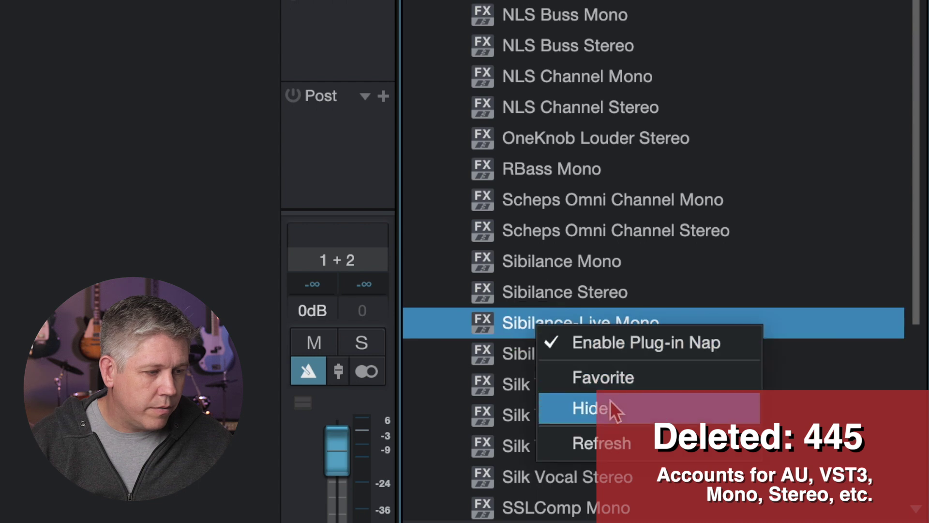
click(611, 406)
right_click(591, 329)
click(638, 406)
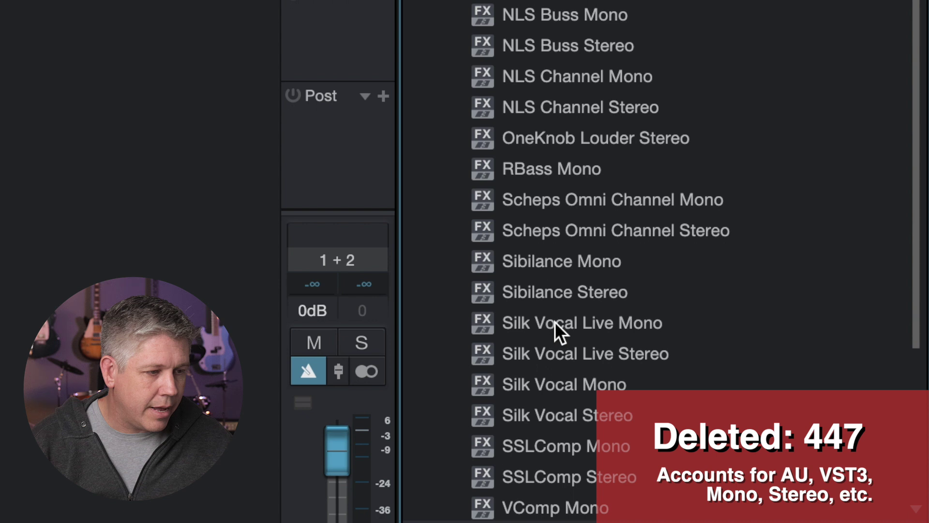
click(555, 321)
right_click(581, 320)
click(638, 407)
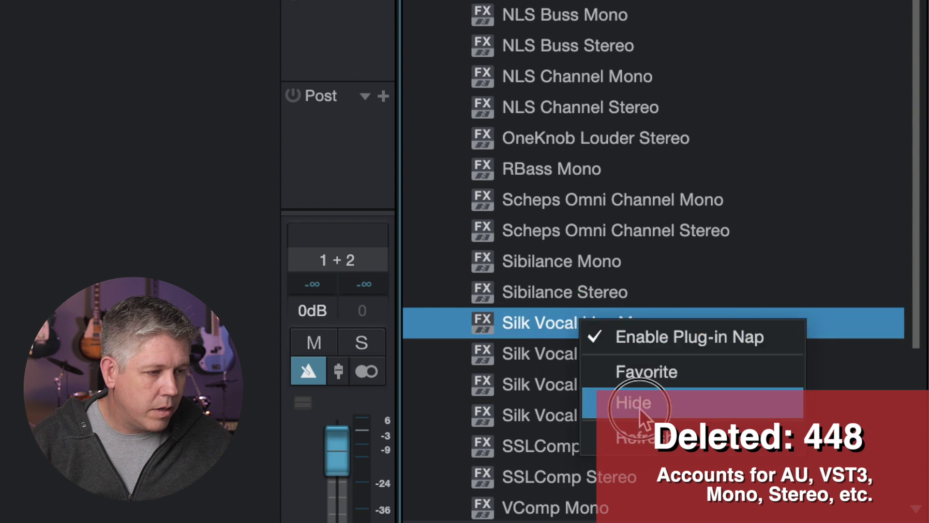
right_click(591, 327)
click(639, 409)
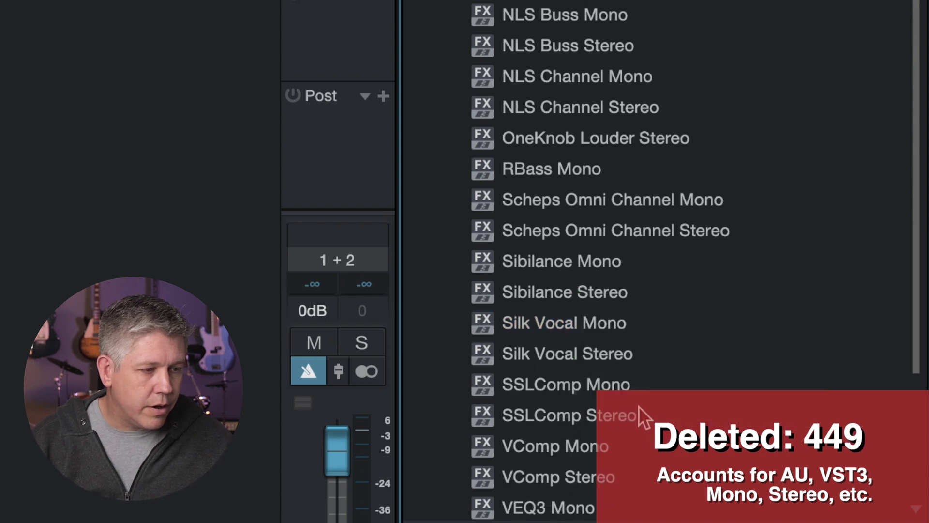
- Hide SSLComp Mono and both Vocal Rider Live versions, Mono and Stereo
scroll(529, 321, down, 3)
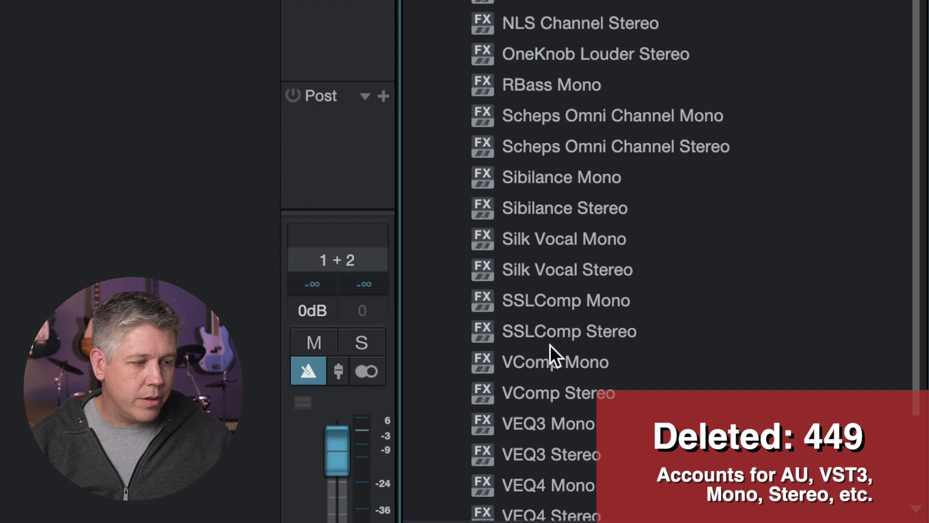
right_click(570, 297)
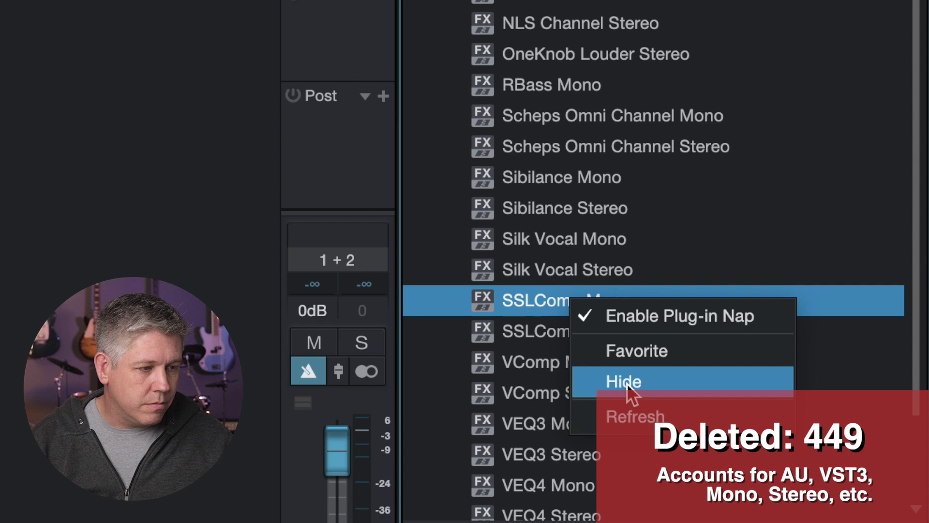
click(627, 383)
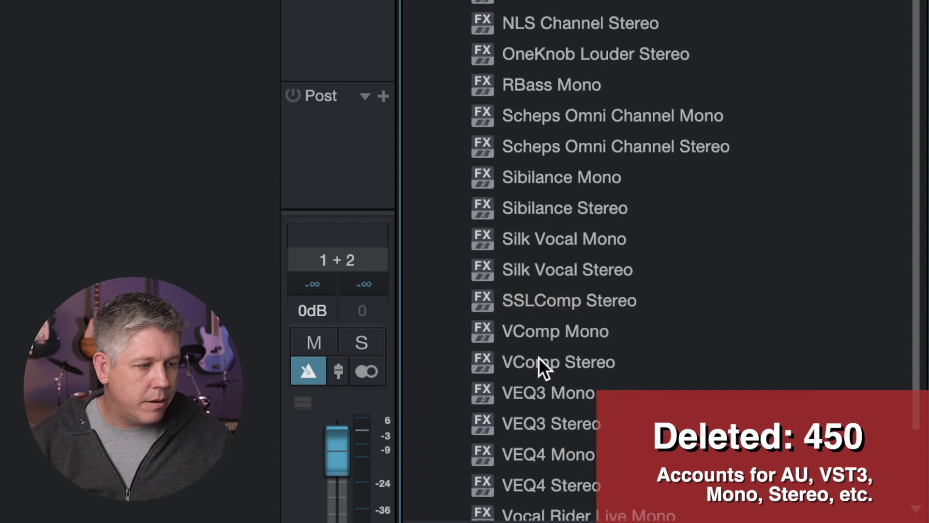
scroll(544, 369, down, 3)
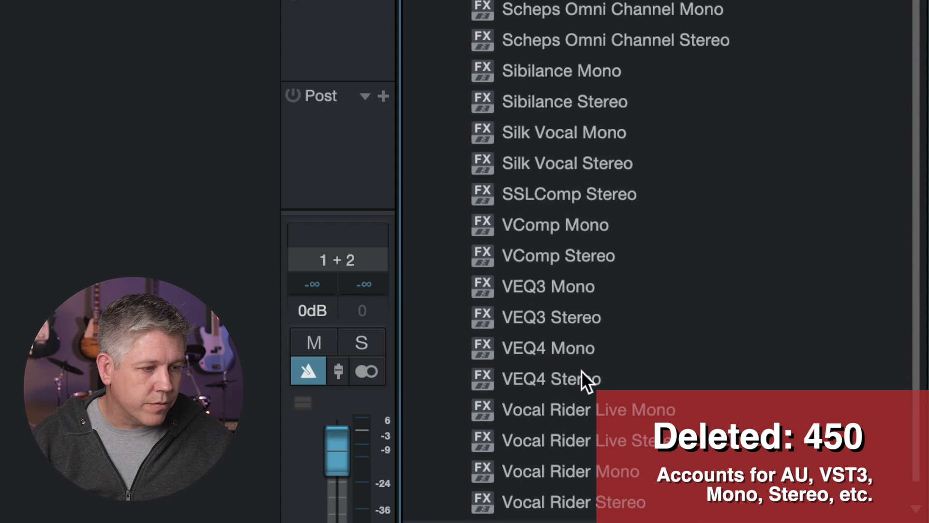
scroll(553, 374, down, 1)
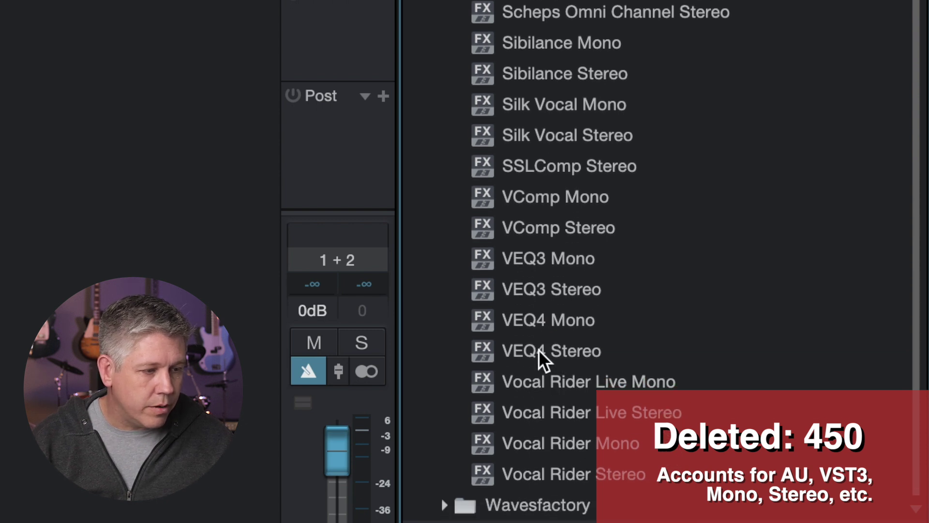
right_click(556, 382)
click(625, 460)
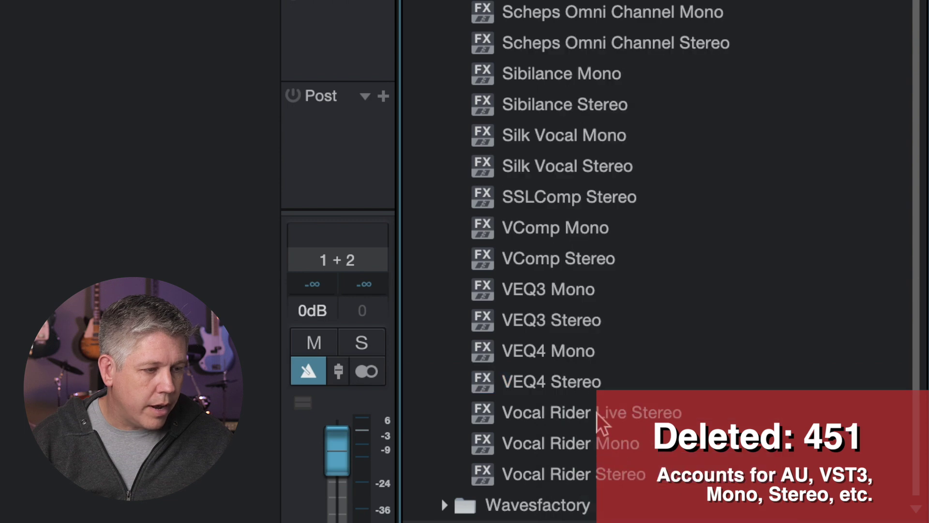
right_click(599, 414)
click(644, 494)
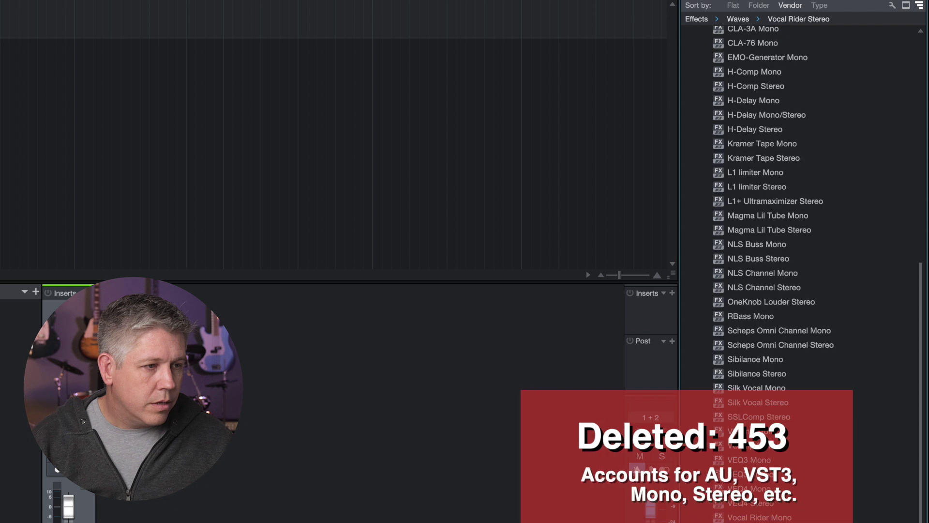
scroll(753, 498, up, 7)
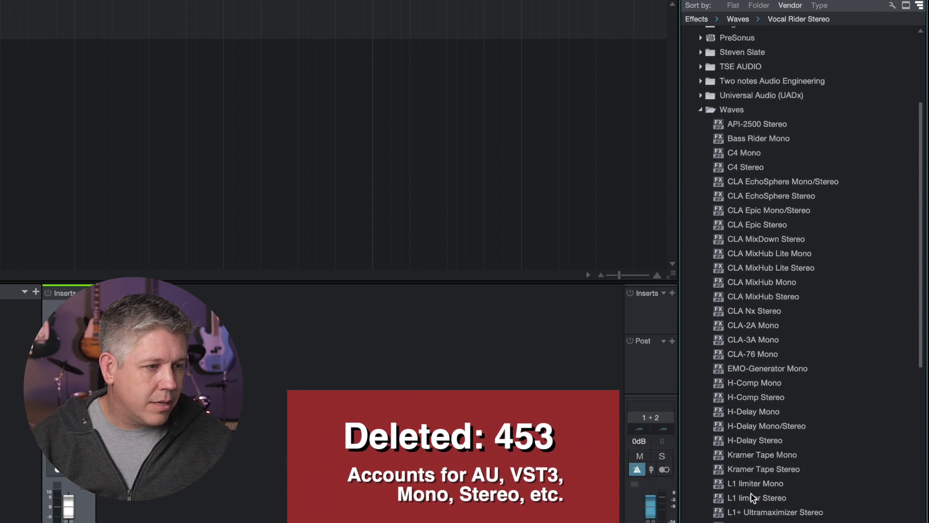
scroll(753, 498, up, 3)
scroll(753, 498, down, 6)
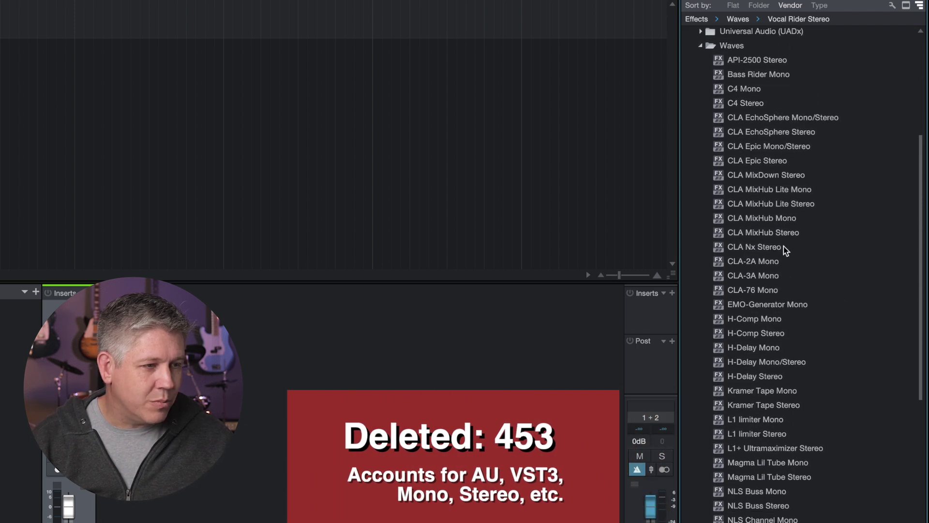
scroll(771, 313, down, 8)
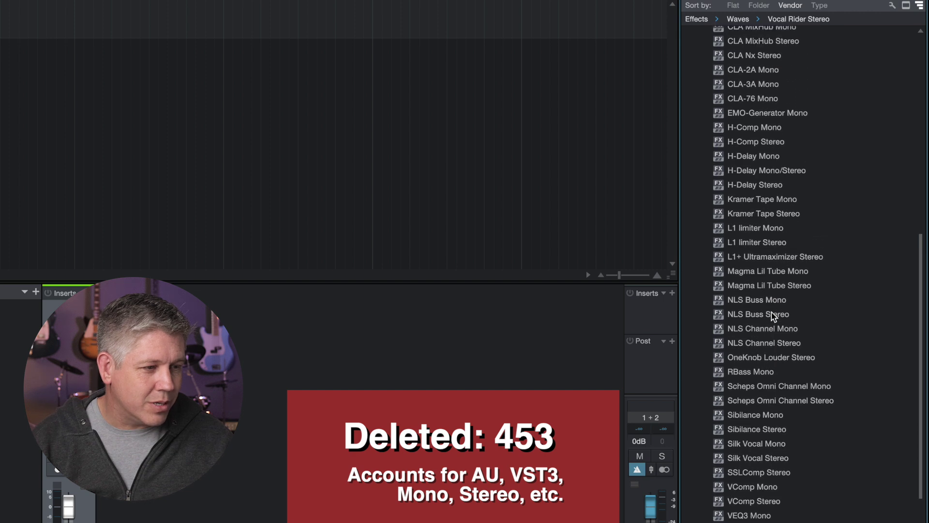
scroll(772, 312, up, 15)
scroll(772, 312, down, 17)
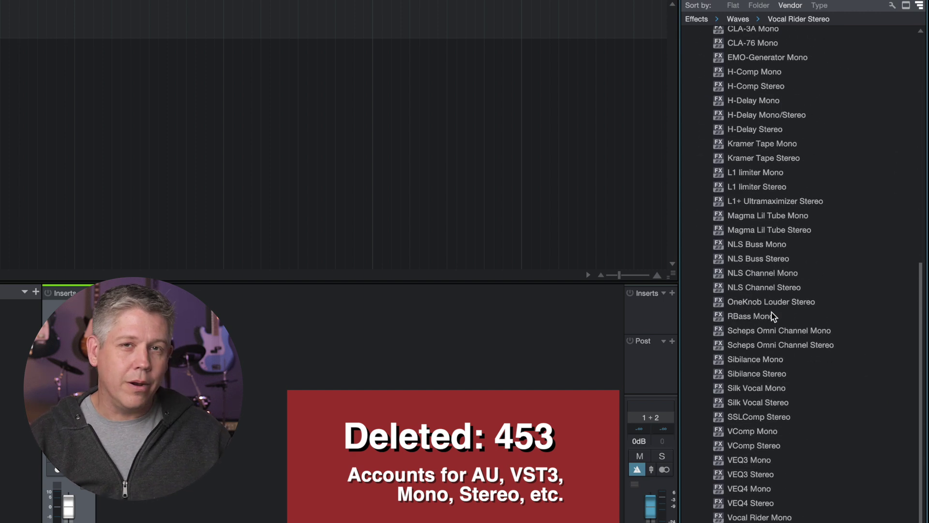
scroll(771, 313, up, 15)
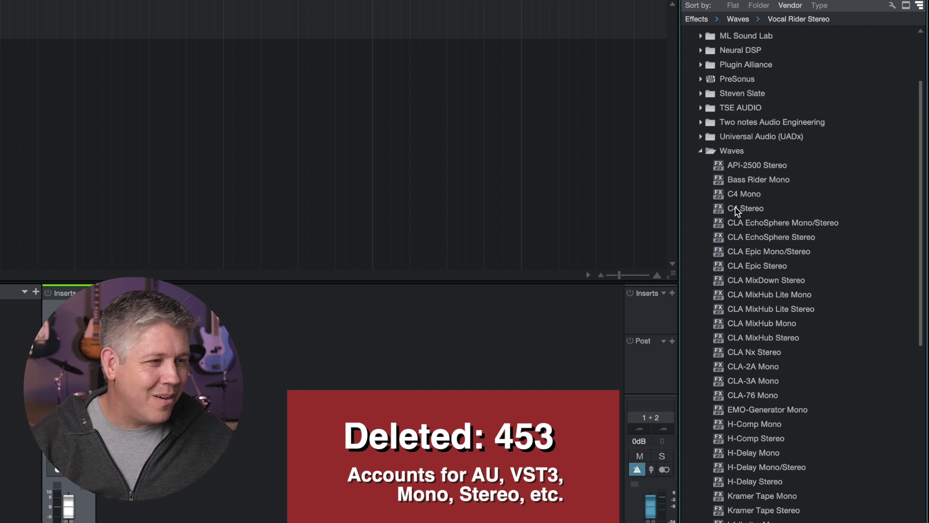
click(701, 152)
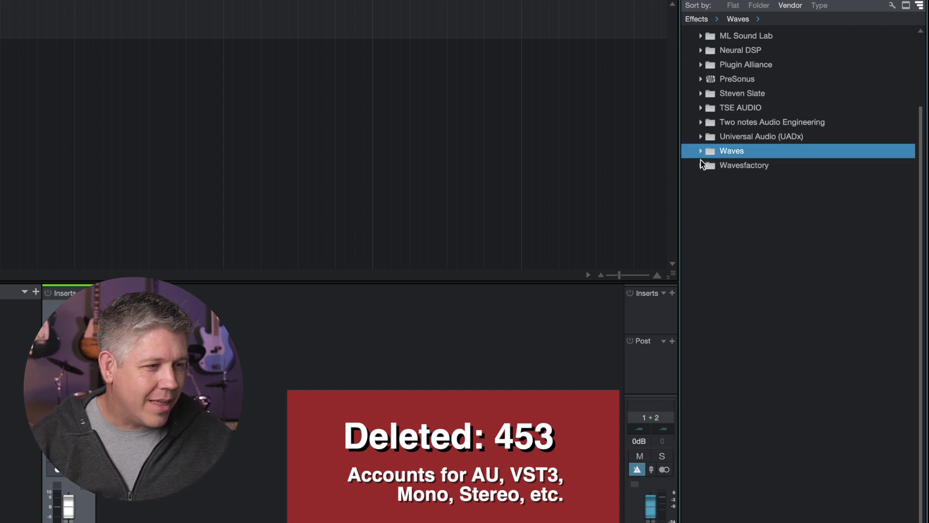